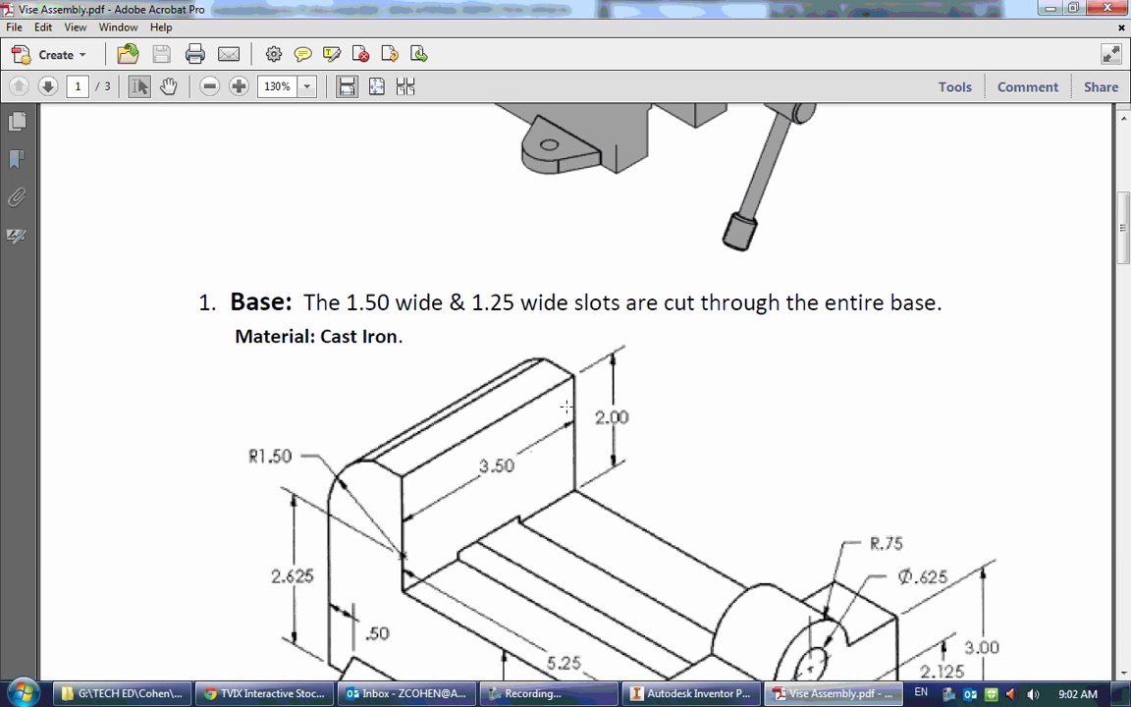
Scroll Vise Assembly.pdf down to the dimensioned '2. Jaw' drawing on page 2.
scroll(565, 403, "down", 5)
scroll(562, 406, "down", 8)
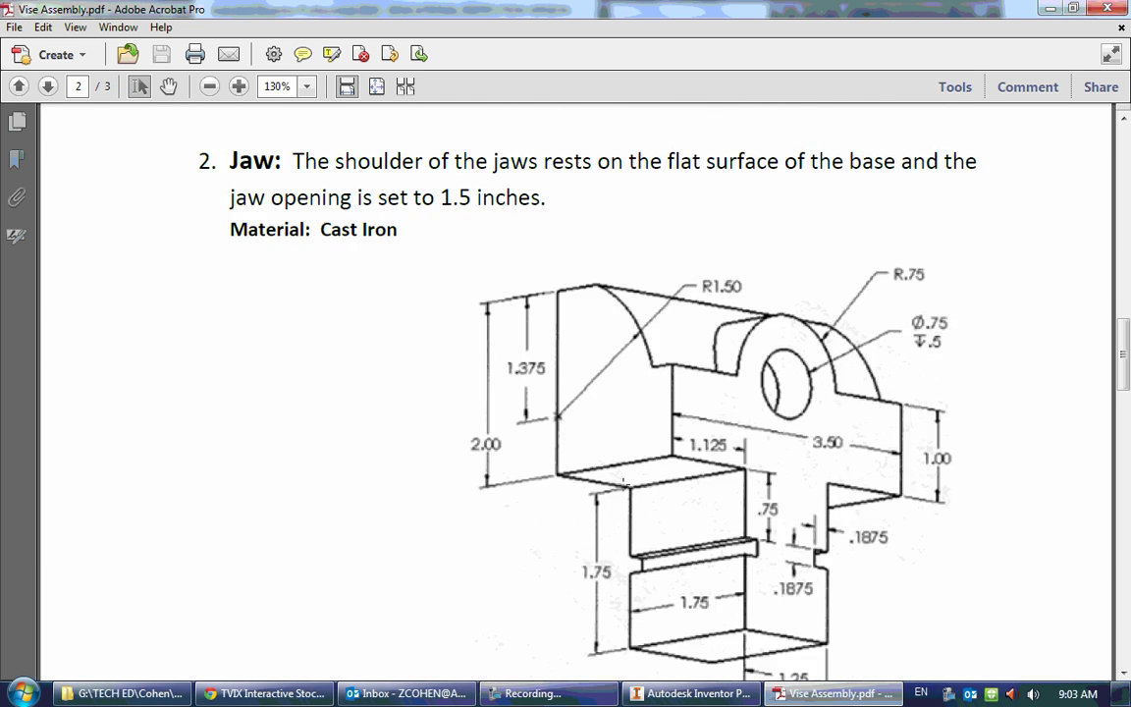
scroll(695, 420, "down", 2)
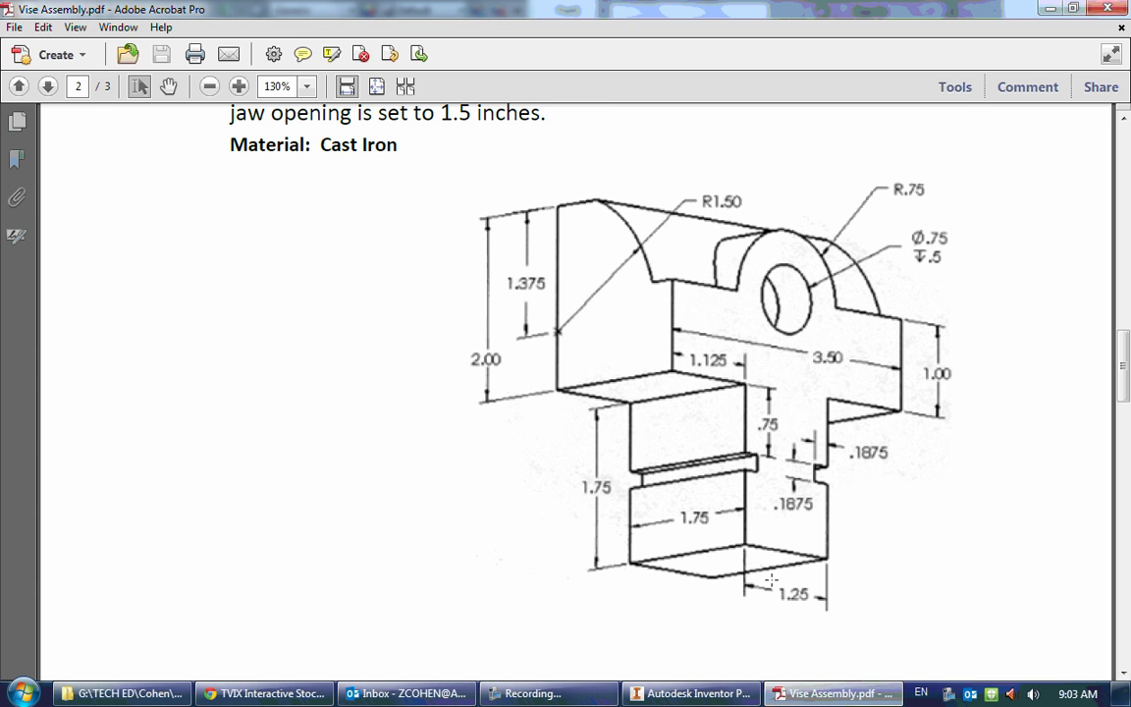
Start a new 2D sketch on the XY plane, checking the jaw drawing for reference.
left_click(692, 693)
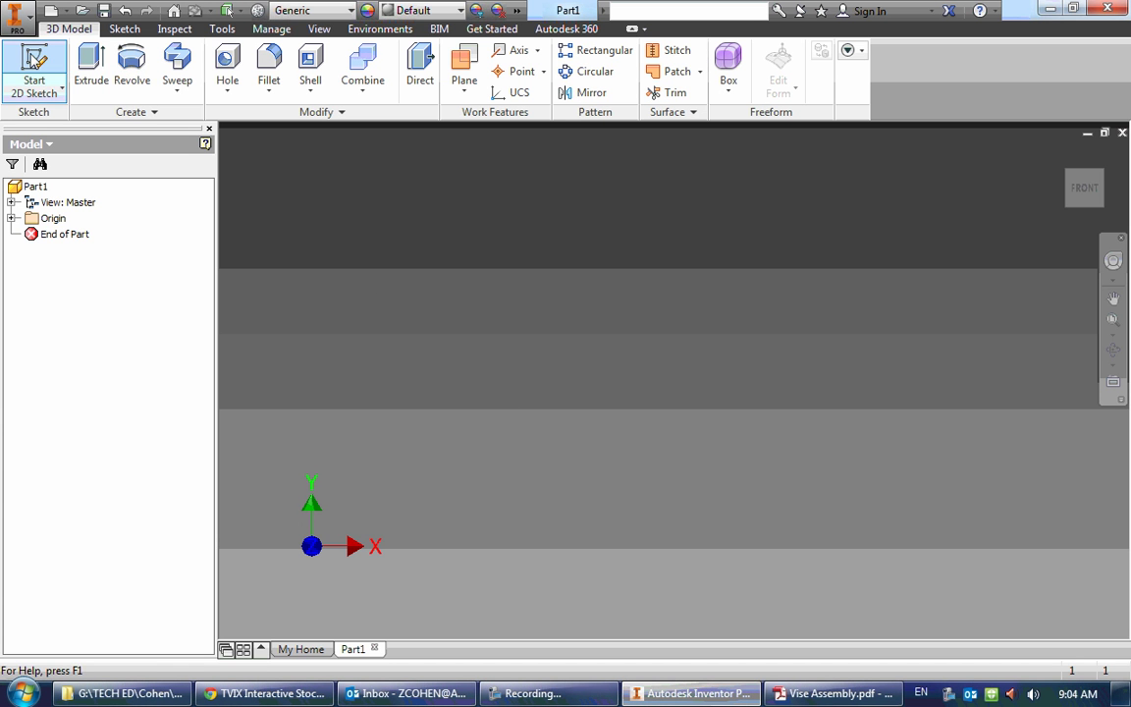
left_click(34, 59)
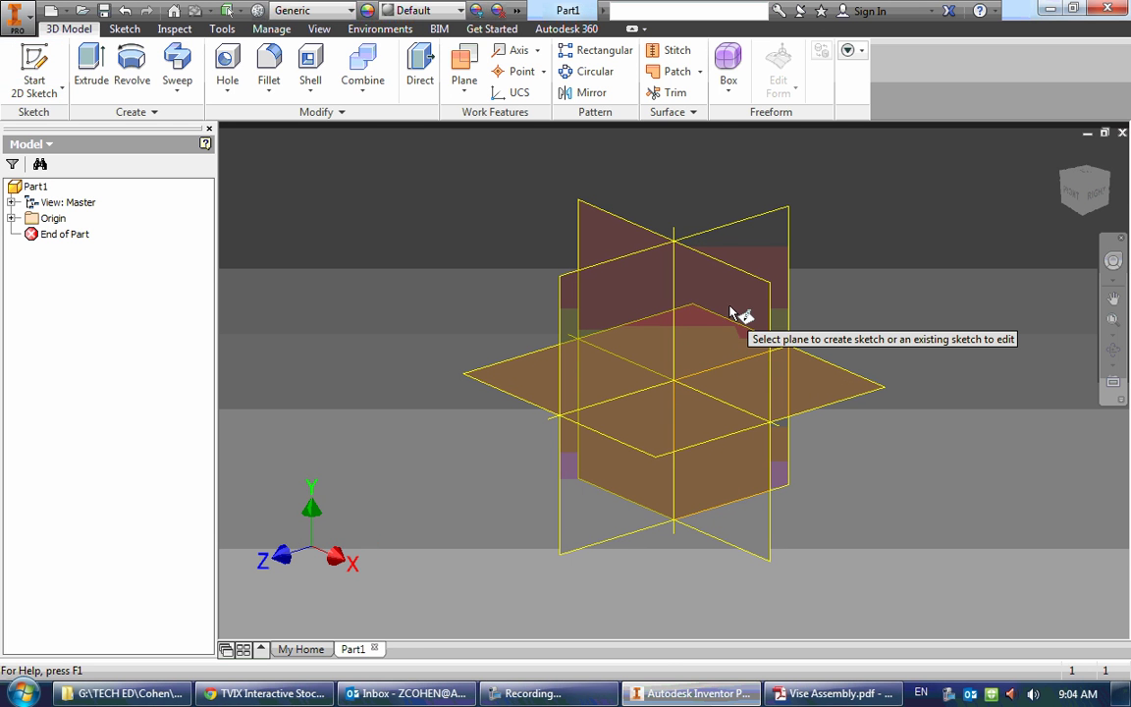
left_click(741, 334)
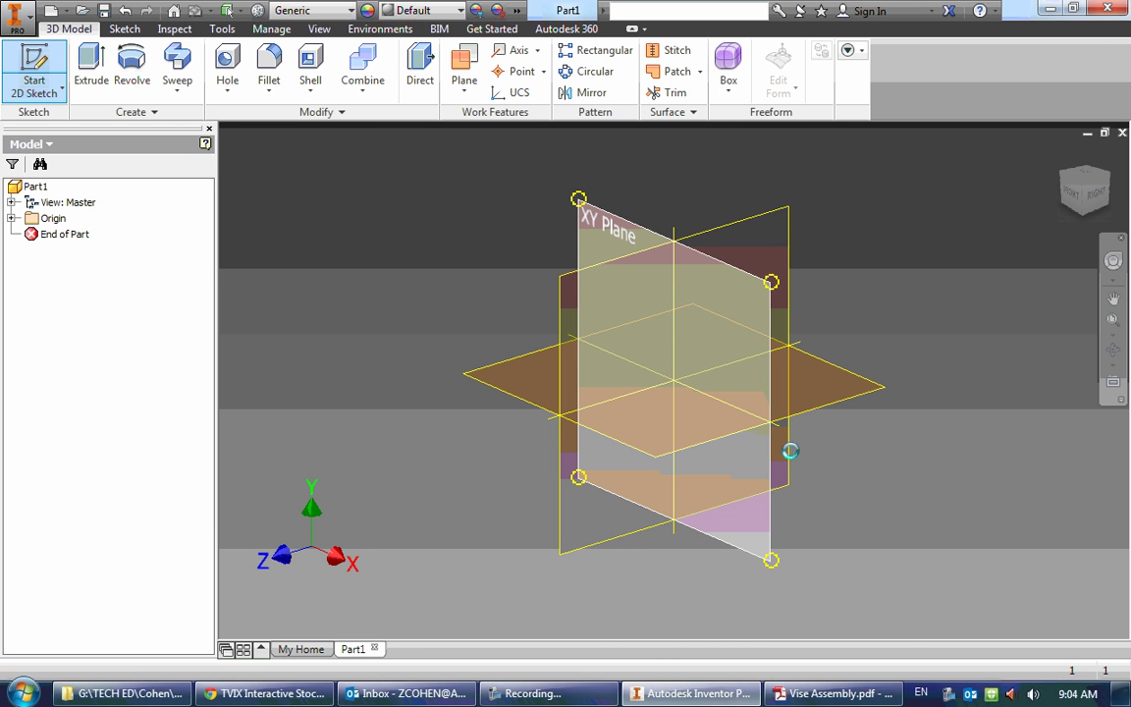
key("alt+Tab")
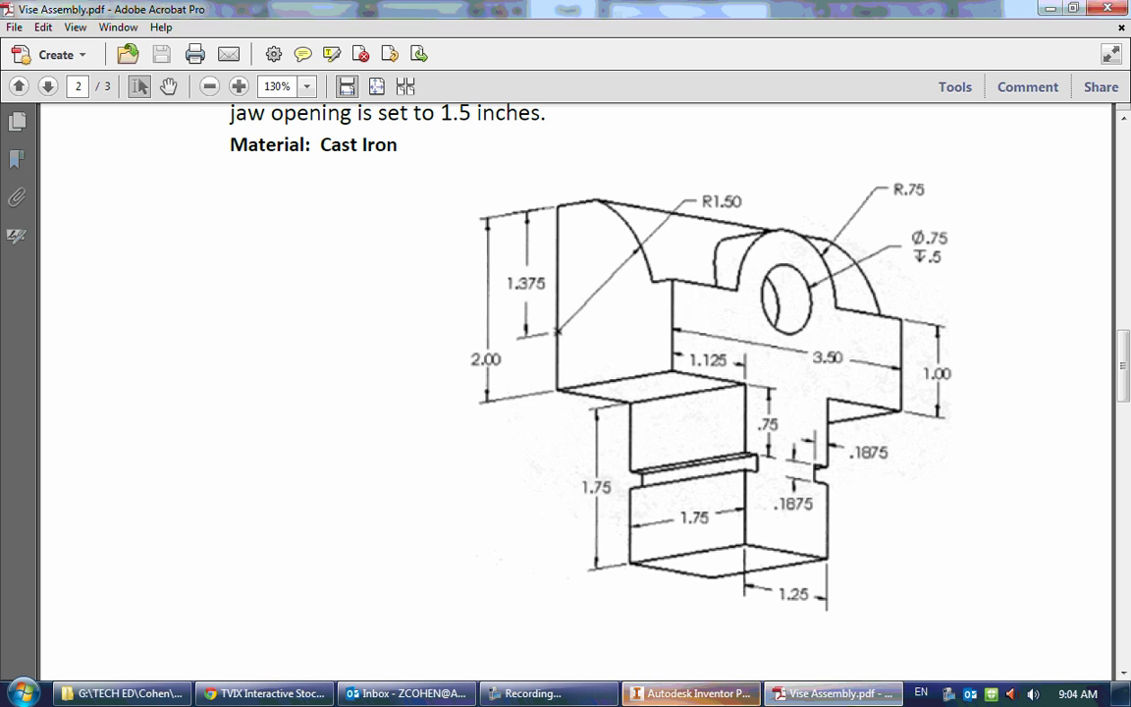
key("alt+Tab")
Draw the bottom edge, the right side with its notch, the right shoulder and end.
left_click(91, 69)
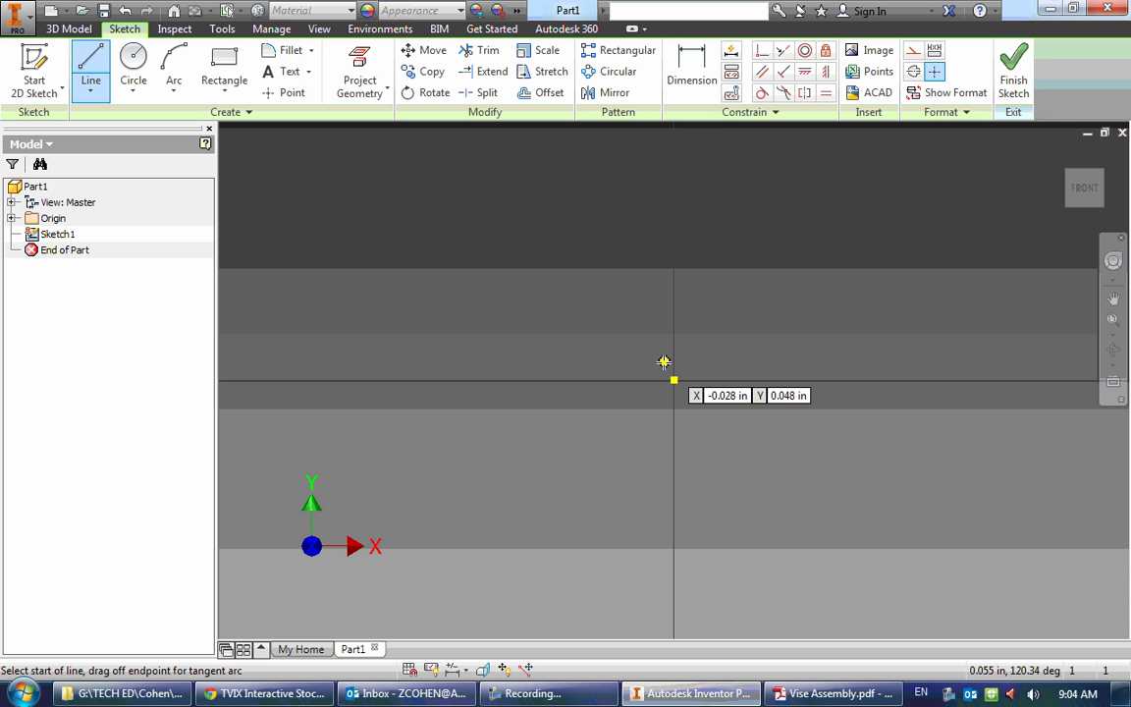
left_click(674, 380)
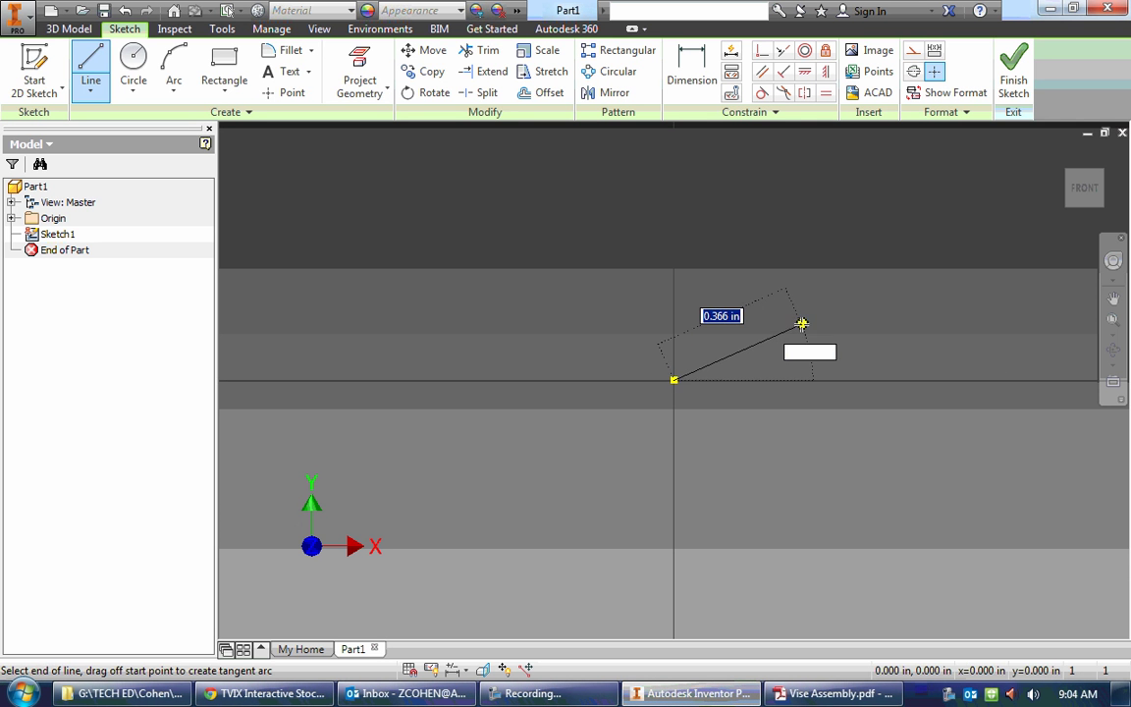
middle_click_drag(797, 321, 631, 434)
left_click(679, 488)
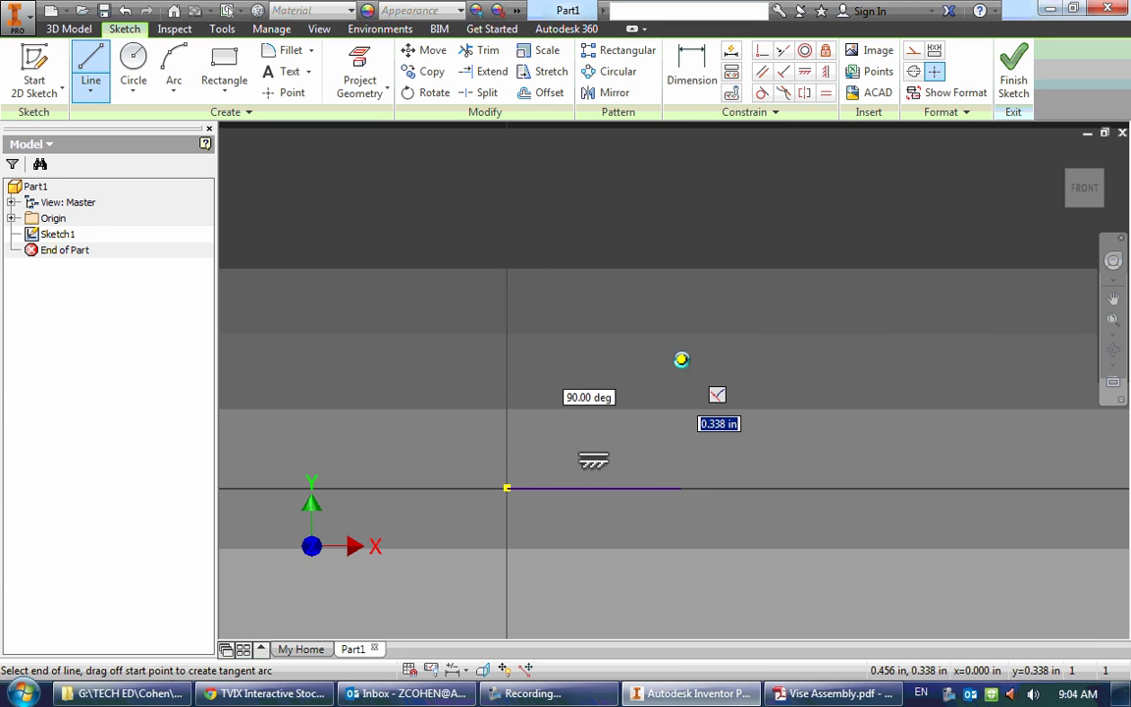
left_click(681, 361)
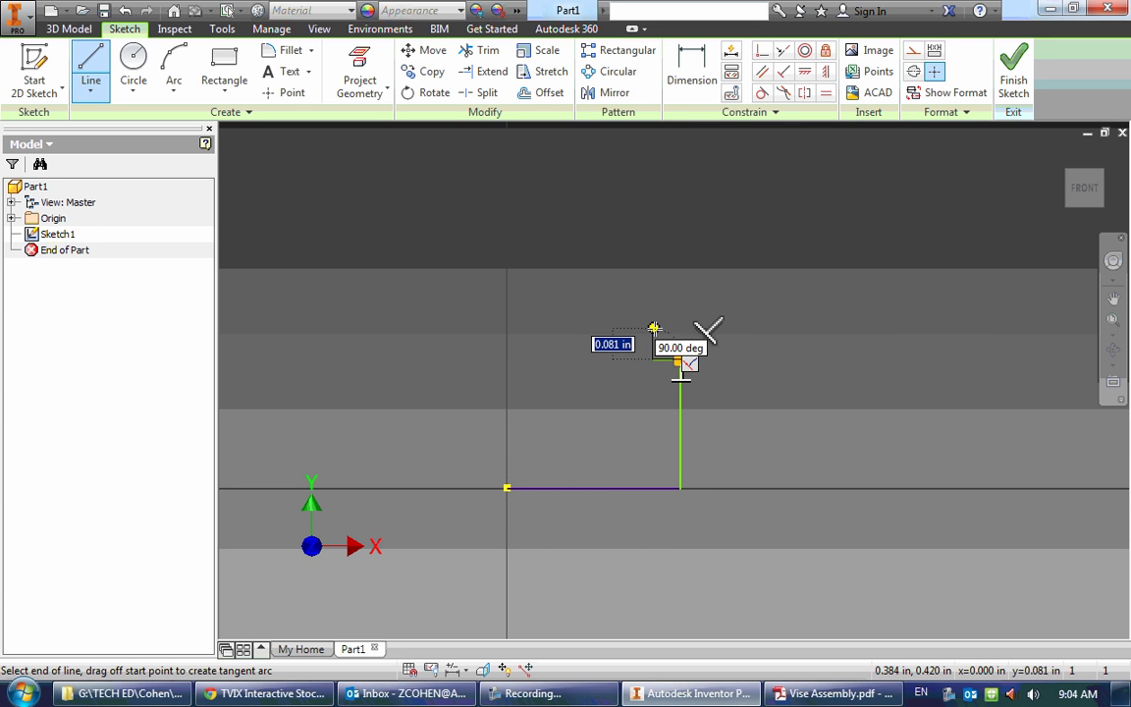
left_click(653, 361)
left_click(653, 329)
left_click(680, 329)
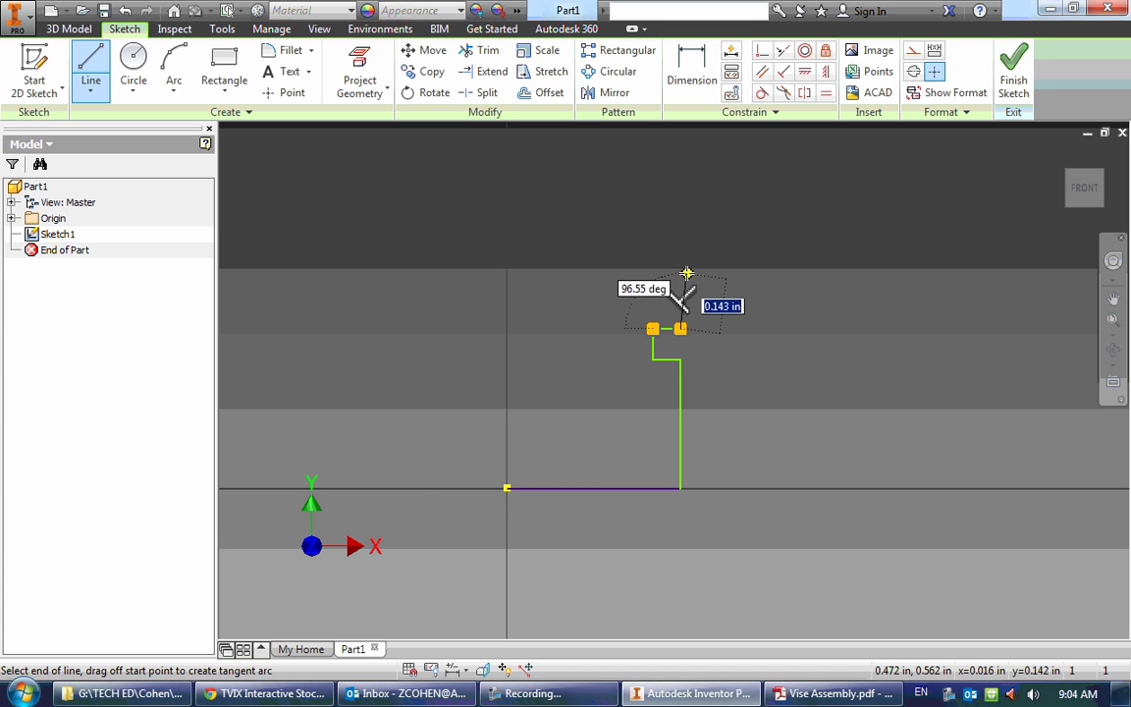
left_click(680, 264)
left_click(788, 264)
left_click(789, 148)
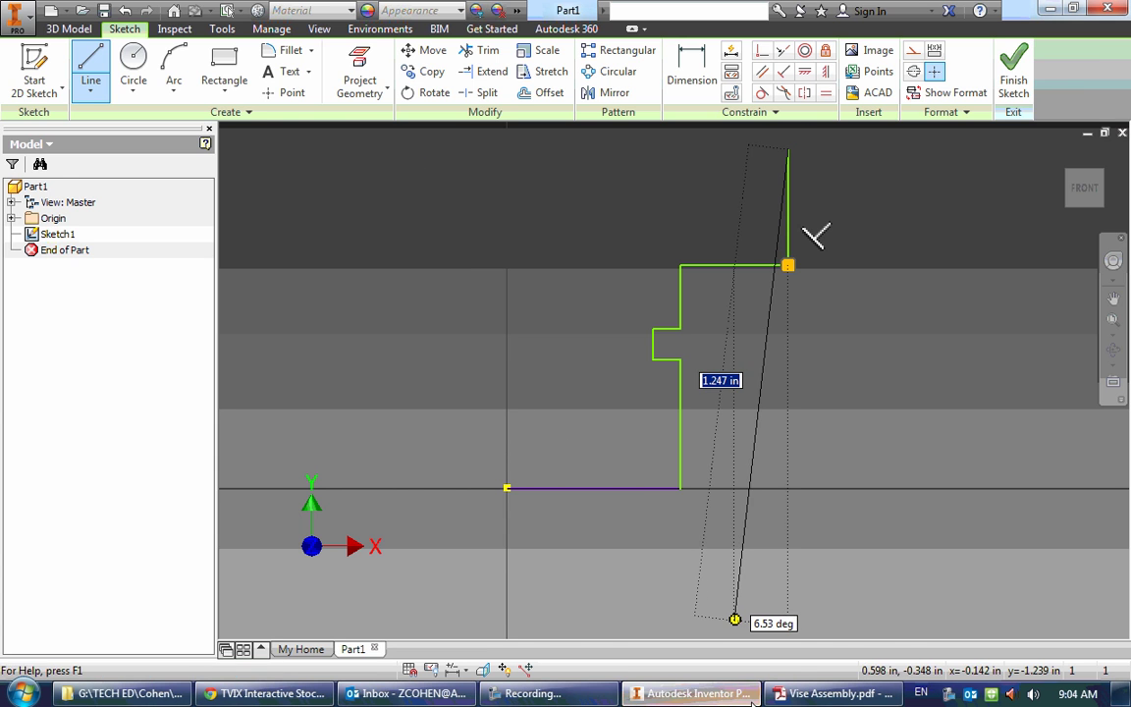
Draw the top edge, left end, left shoulder and left notch, closing the T-shaped profile.
key("alt+Tab")
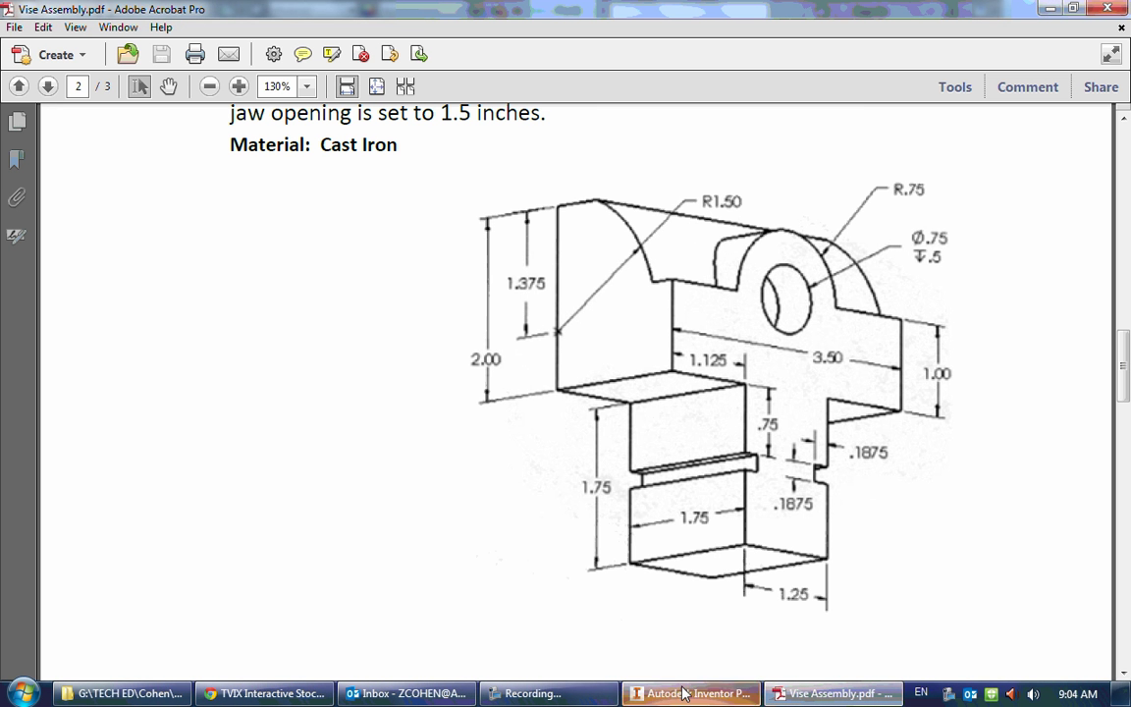
key("alt+Tab")
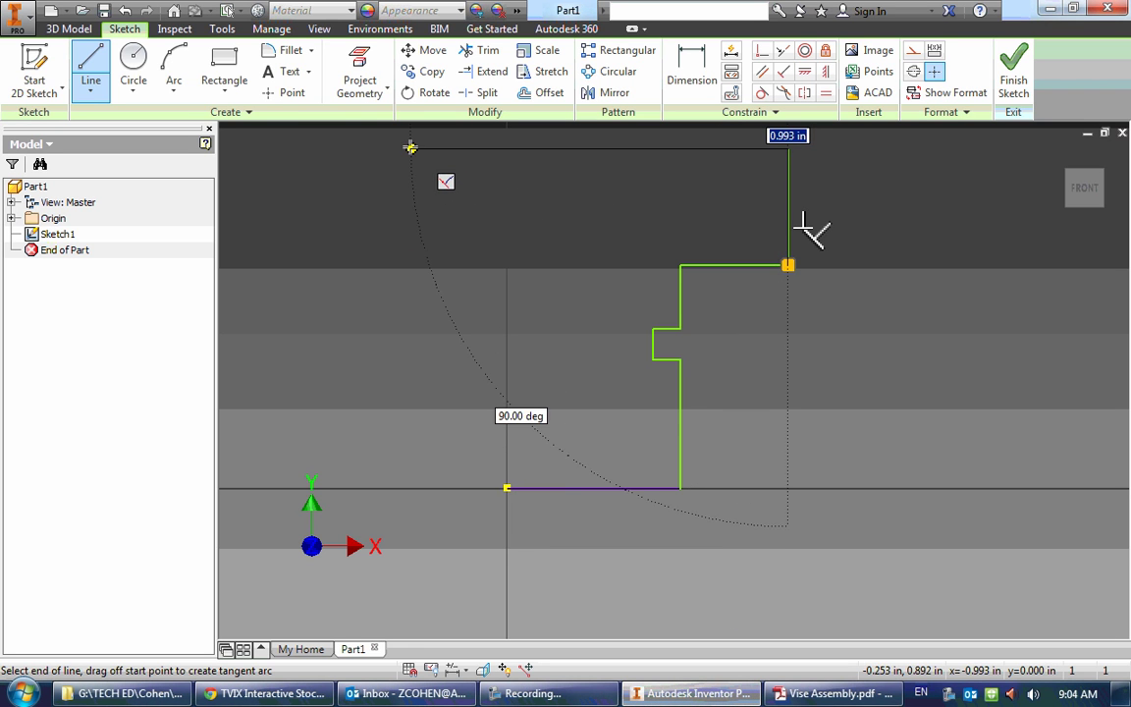
left_click(411, 148)
left_click(409, 263)
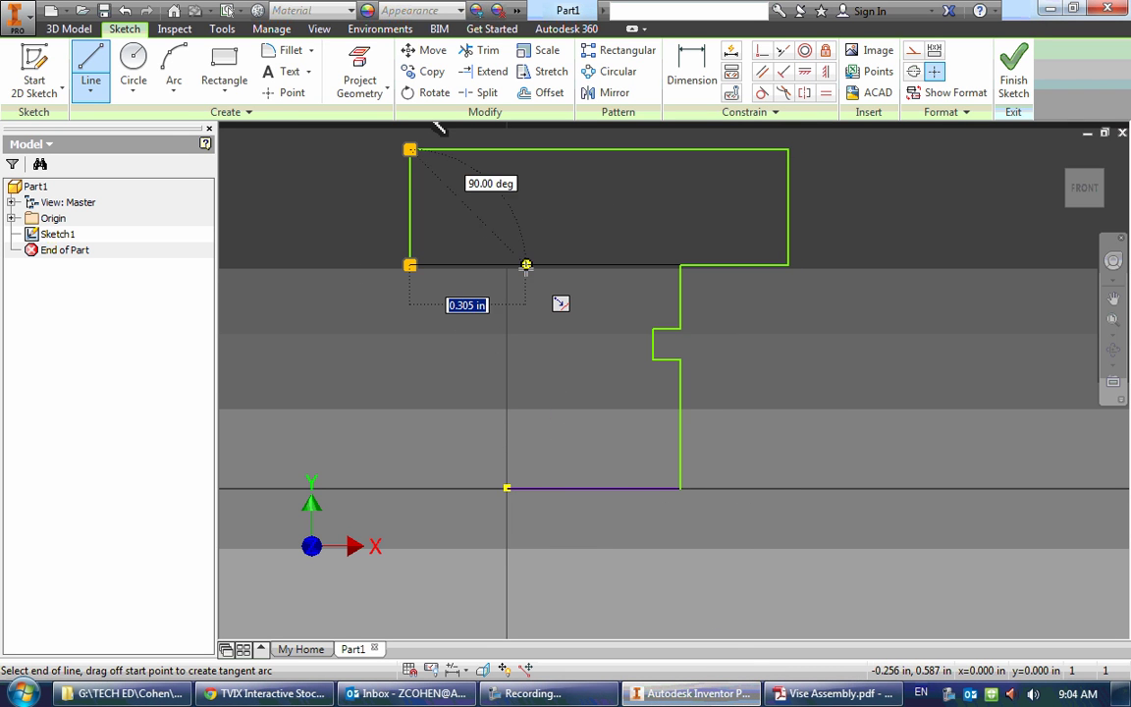
left_click(508, 264)
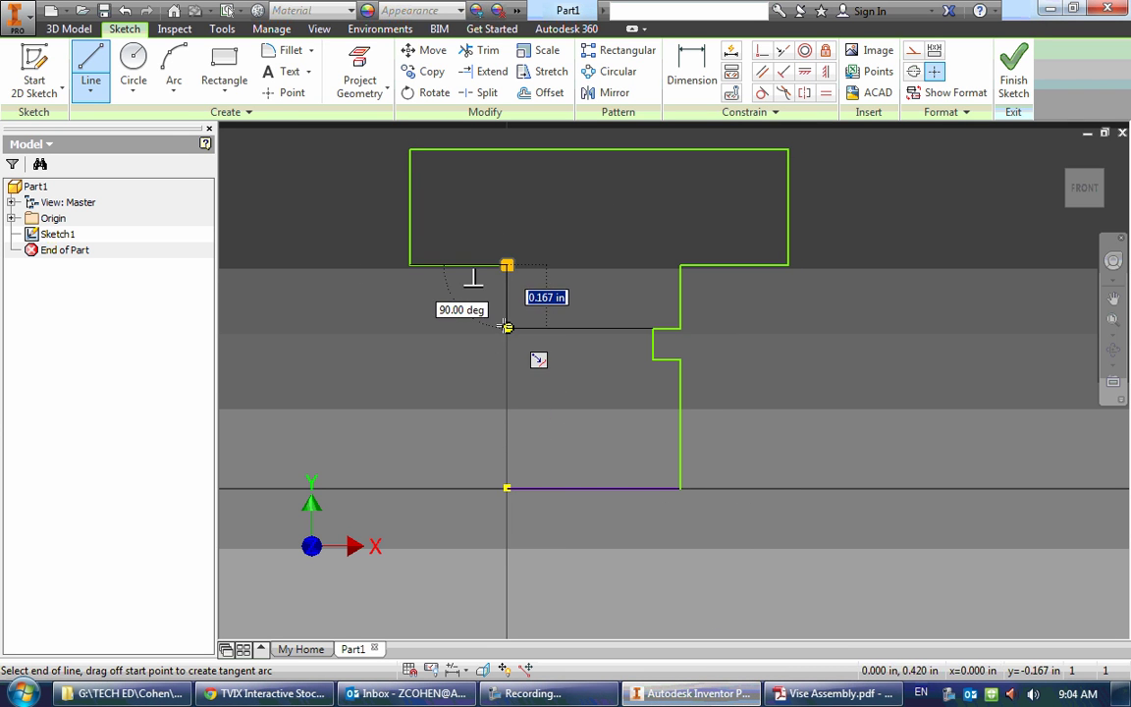
left_click(507, 329)
left_click(545, 327)
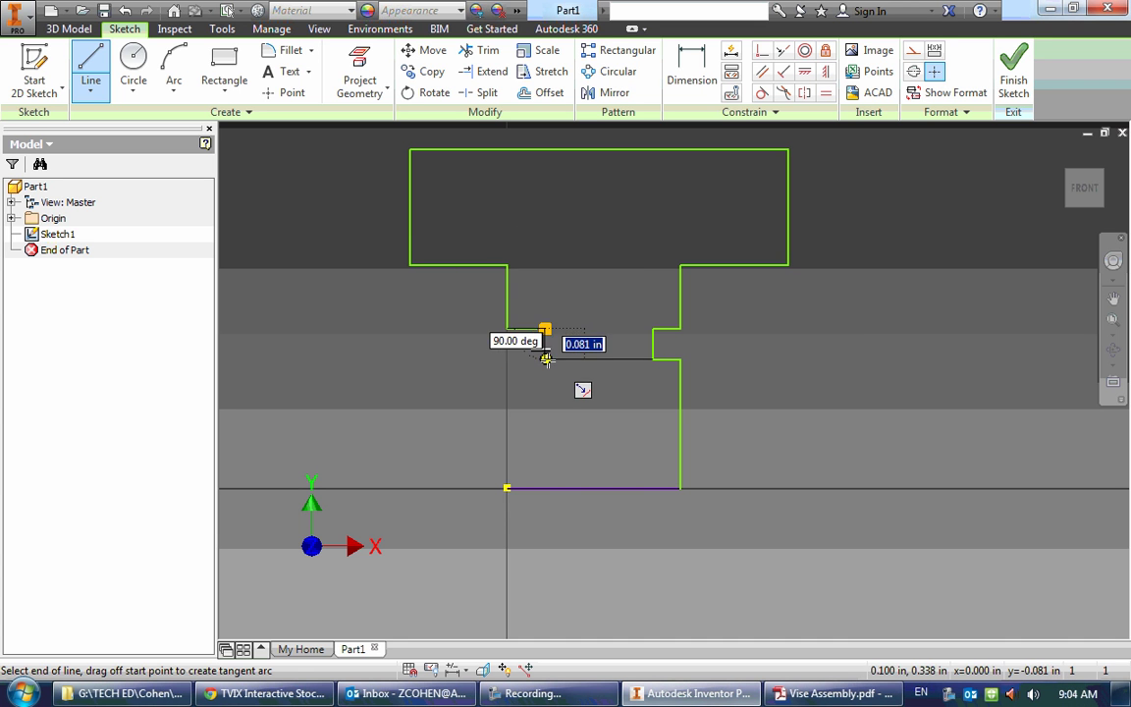
left_click(545, 359)
key("Escape")
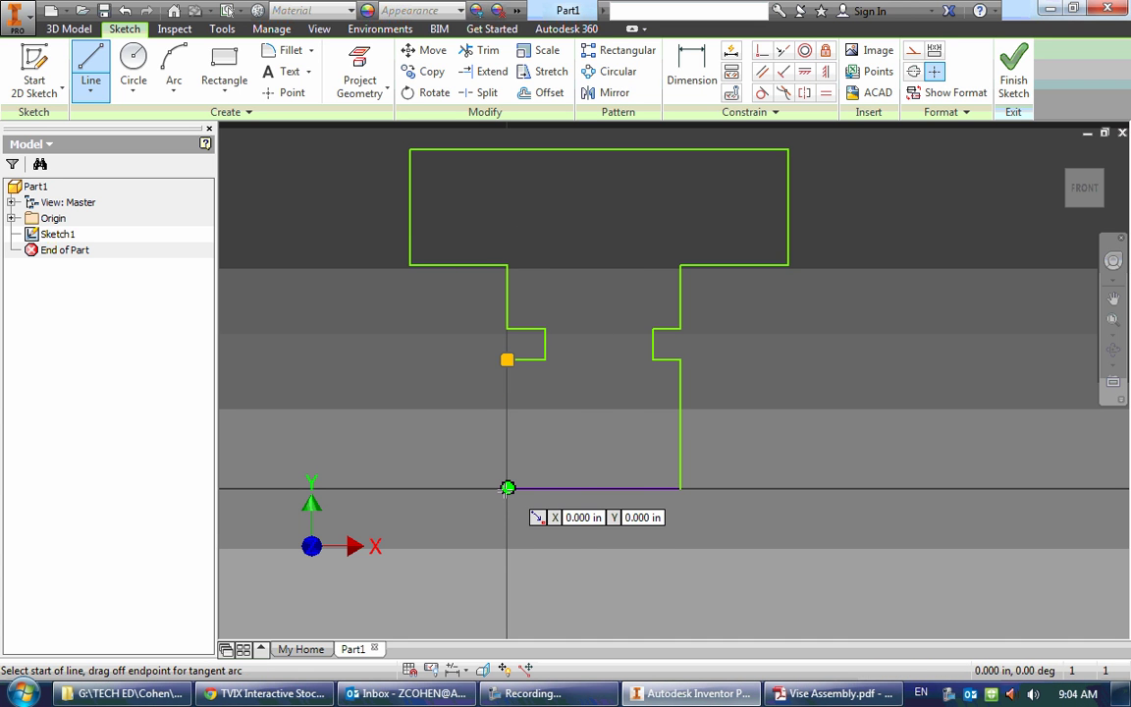
left_click(506, 488)
left_click(510, 360)
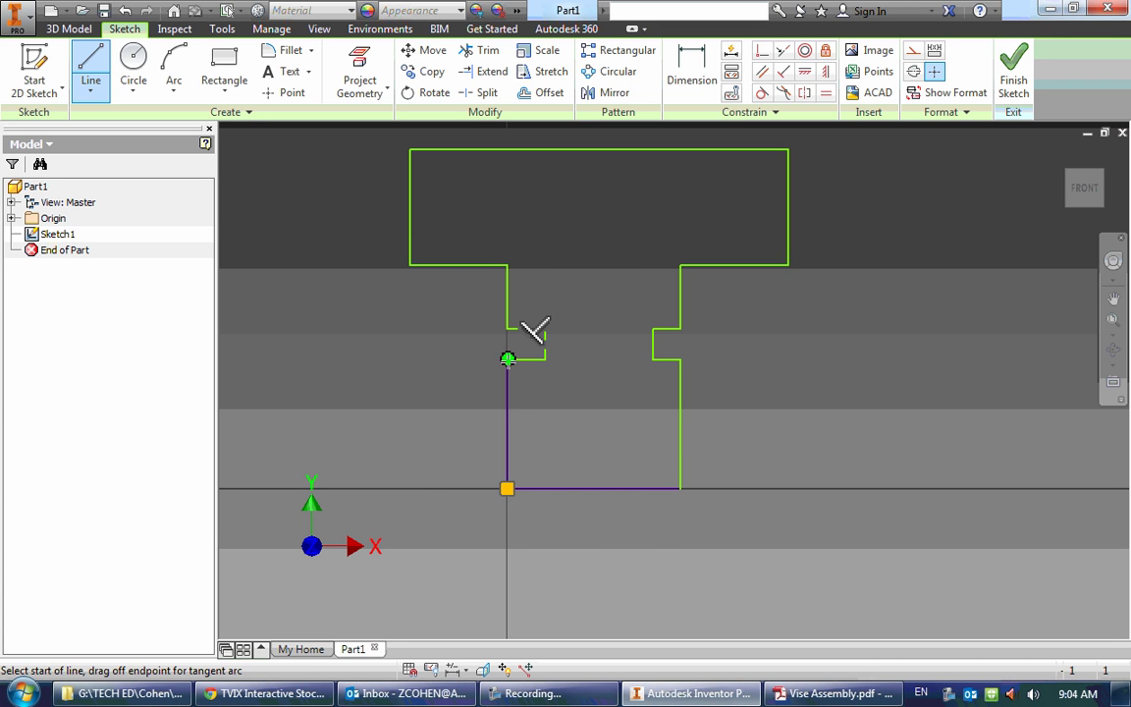
right_click(567, 398)
left_click(618, 403)
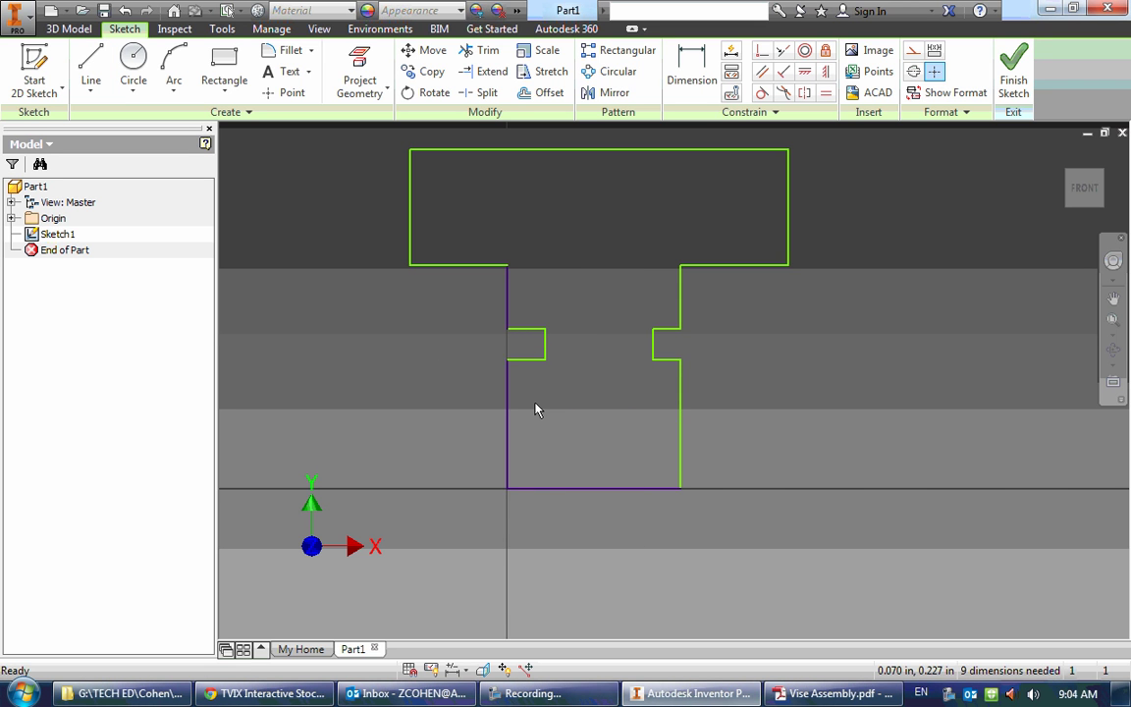
Dimension the bottom edge to 1.25 and the top-left shoulder to 1.125.
mouse_move(576, 271)
middle_mouse_down()
mouse_move(546, 316)
mouse_move(538, 303)
middle_mouse_up()
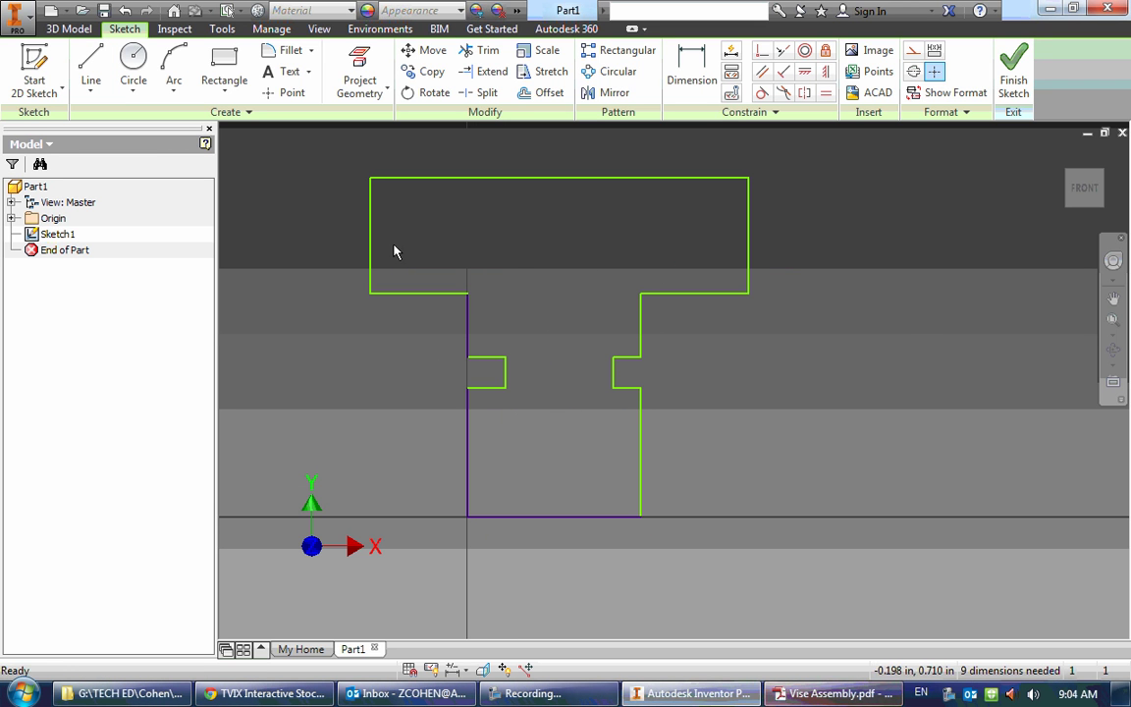
left_click(829, 693)
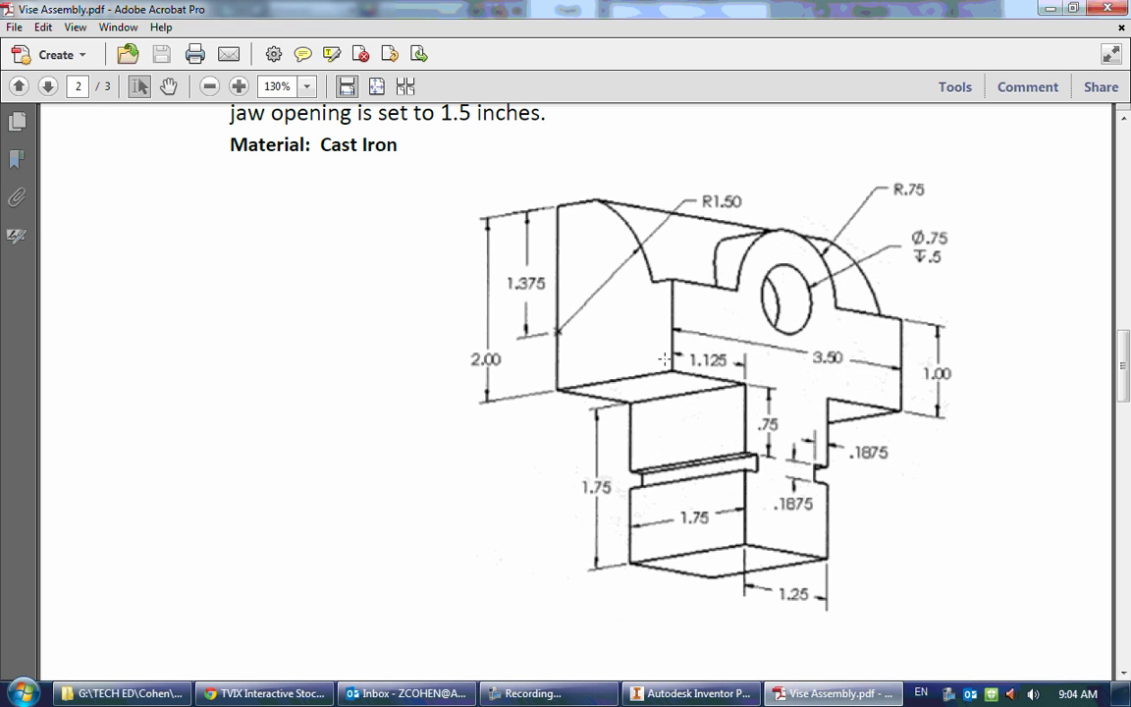
left_click(693, 693)
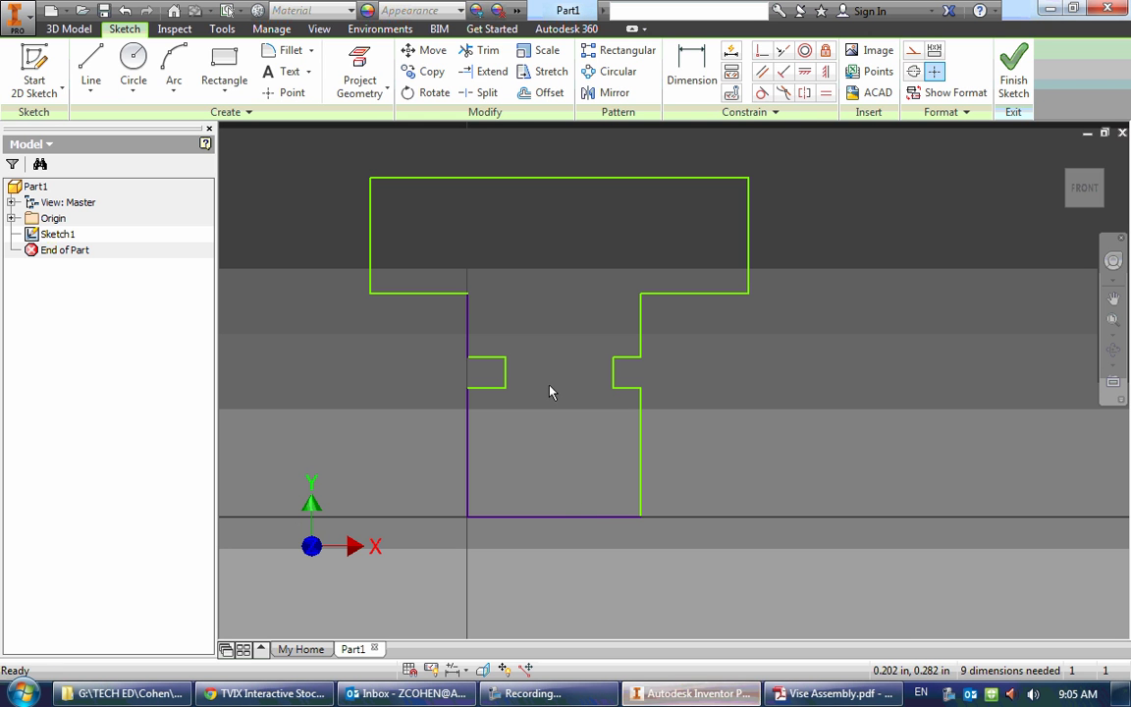
left_click(557, 516)
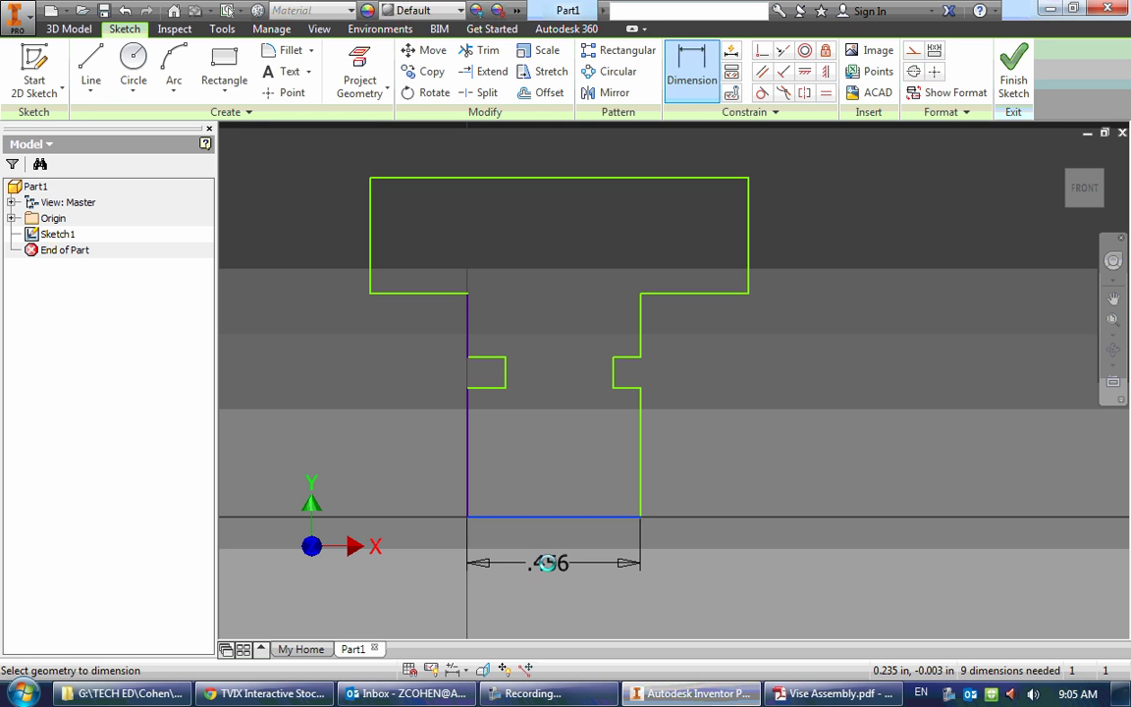
left_click(552, 570)
type("1.25")
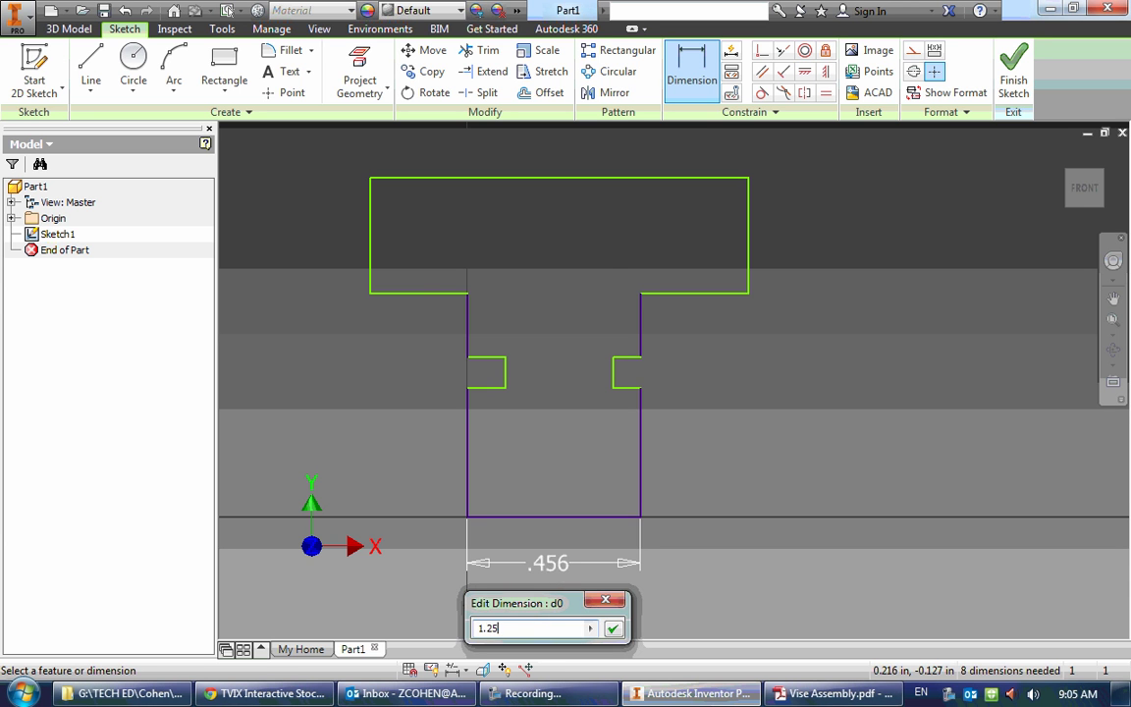
key("Return")
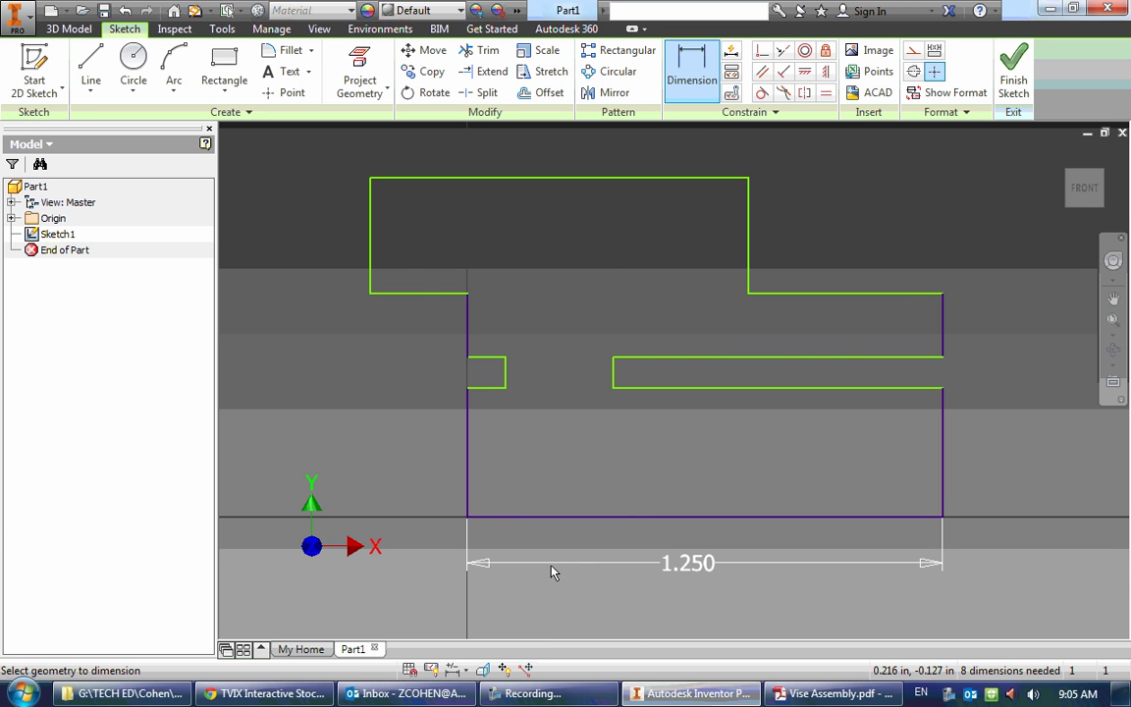
left_click(432, 294)
left_click(420, 327)
type("1.125")
key("Return")
Dimension the top edge to 3.500 wide.
scroll(430, 336, "down", 5)
left_click(429, 283)
left_click(427, 214)
type("3.5")
key("Return")
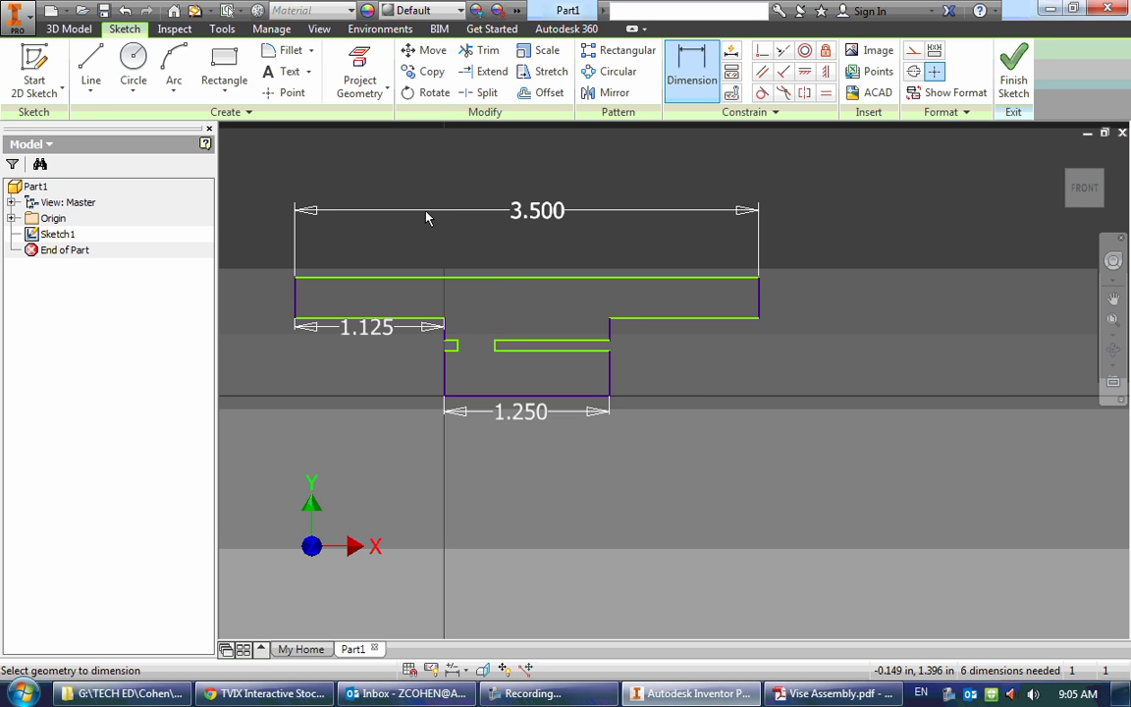
Cancel an over-constraining 1.125 dimension on the right step and drag the top line higher.
left_click(634, 318)
left_click(667, 340)
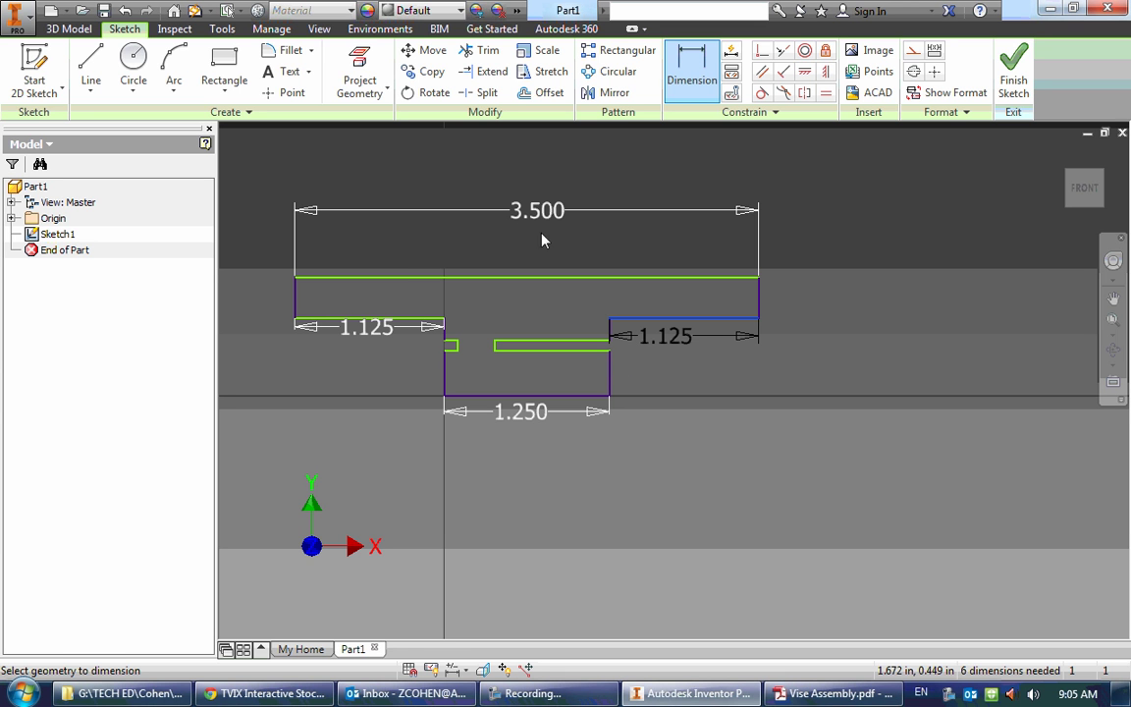
left_click(313, 162)
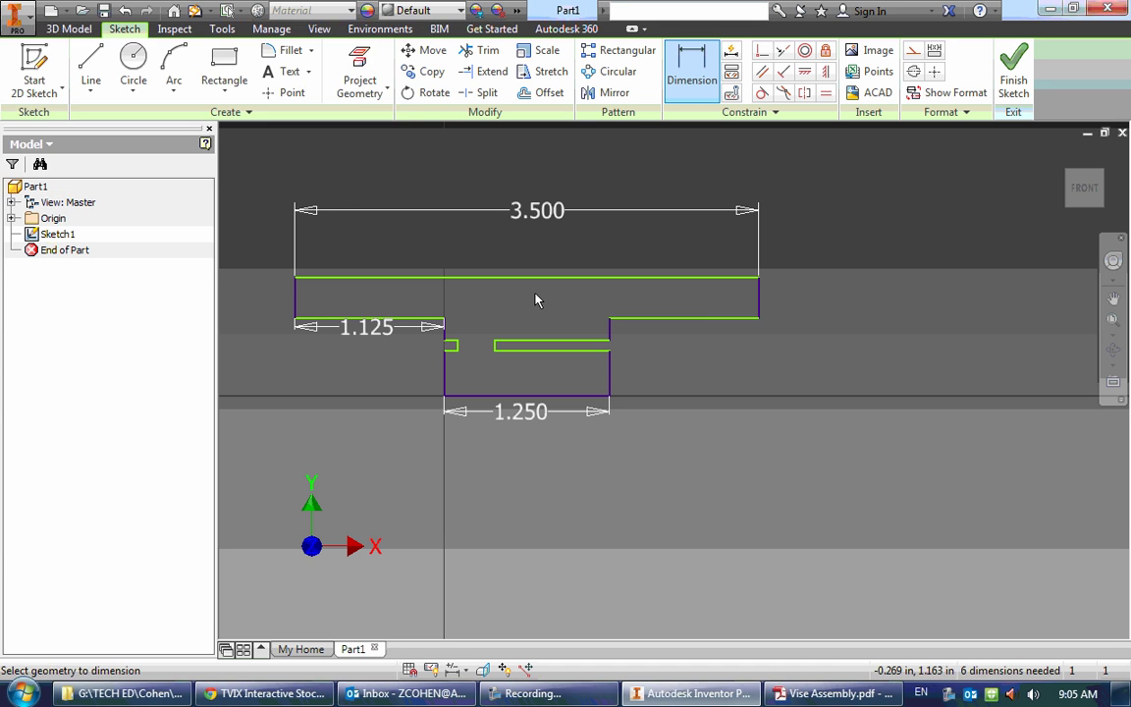
key("Escape")
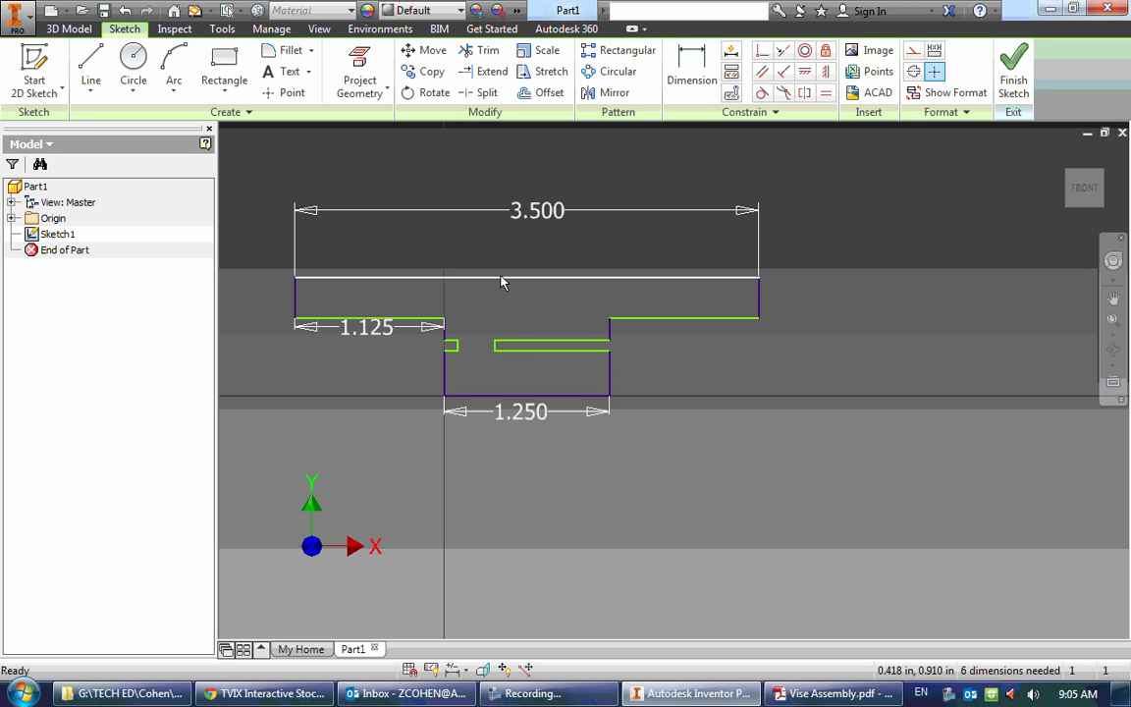
mouse_move(501, 282)
left_mouse_down()
mouse_move(513, 227)
mouse_move(502, 261)
left_mouse_up()
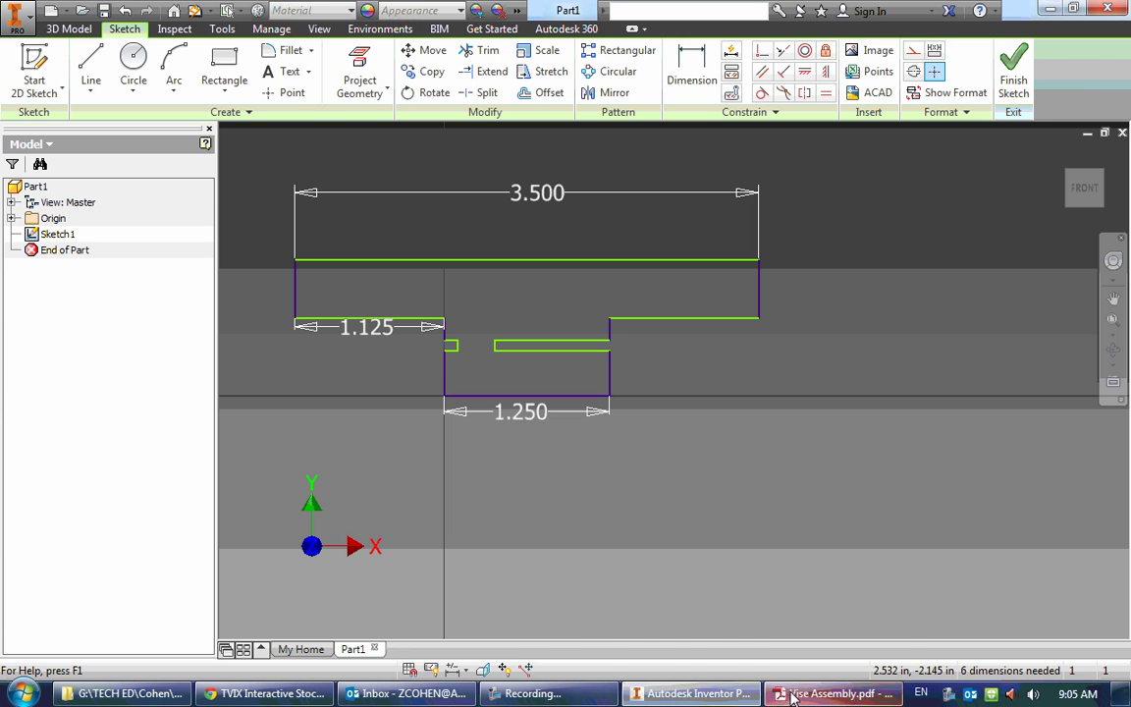
Bring Vise Assembly.pdf to the front to view the page 2 jaw drawing.
left_click(830, 693)
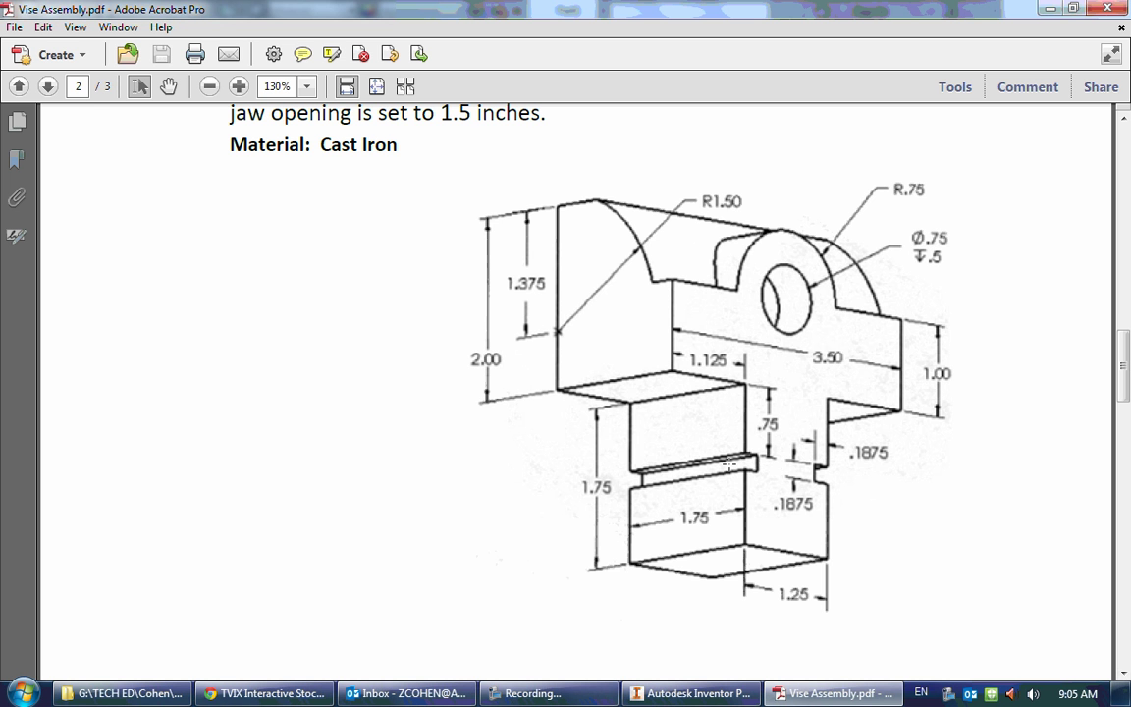
Dimension the right vertical edge height to 1.75.
left_click(693, 693)
key("d")
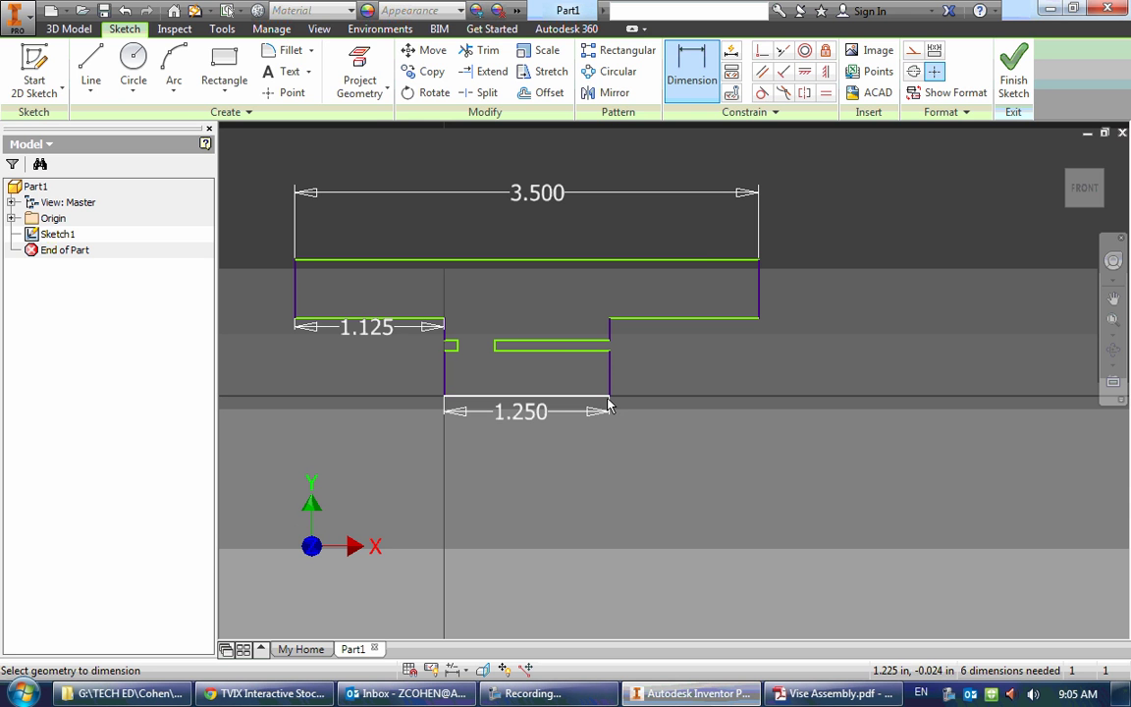
left_click(610, 395)
left_click(609, 319)
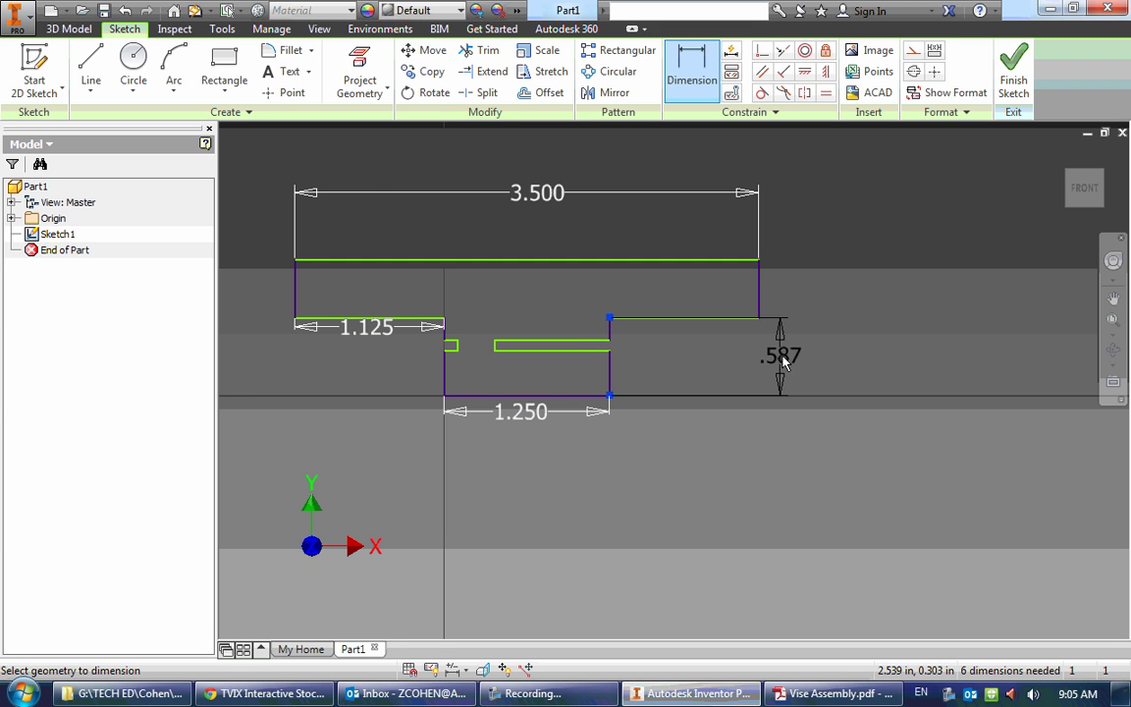
left_click(798, 364)
type("1.75")
key("Return")
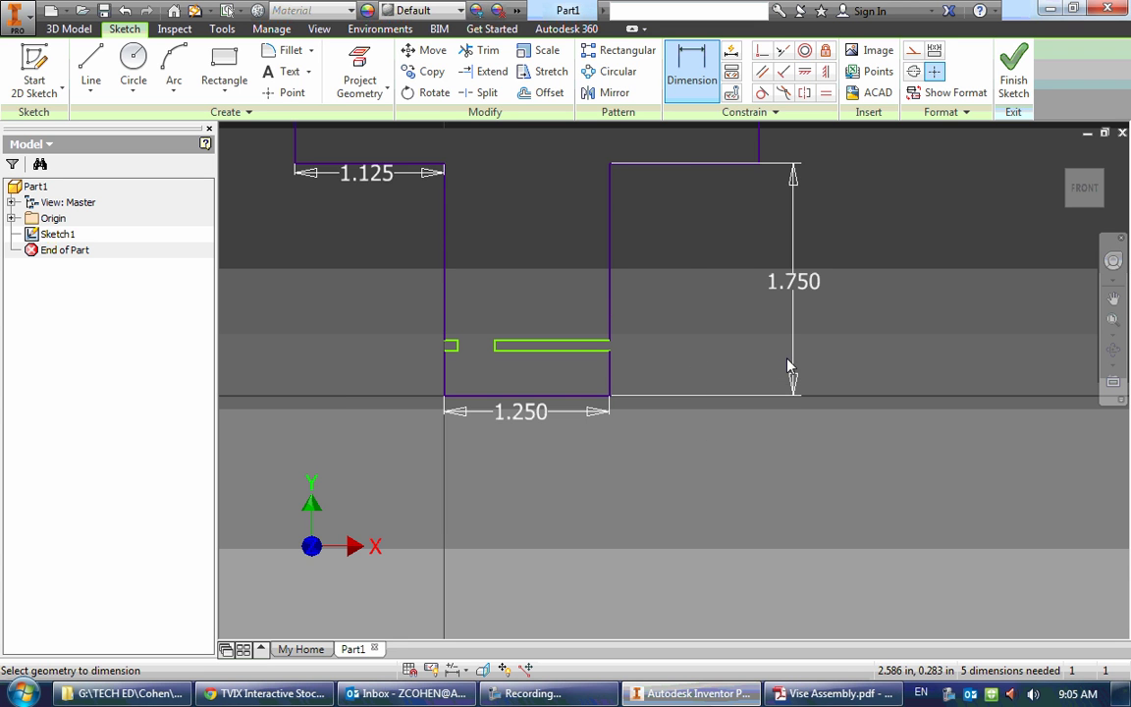
Dimension the upper right vertical edge height to 2.
scroll(596, 285, "down", 5)
middle_click_drag(595, 270, 586, 381)
scroll(677, 364, "up", 3)
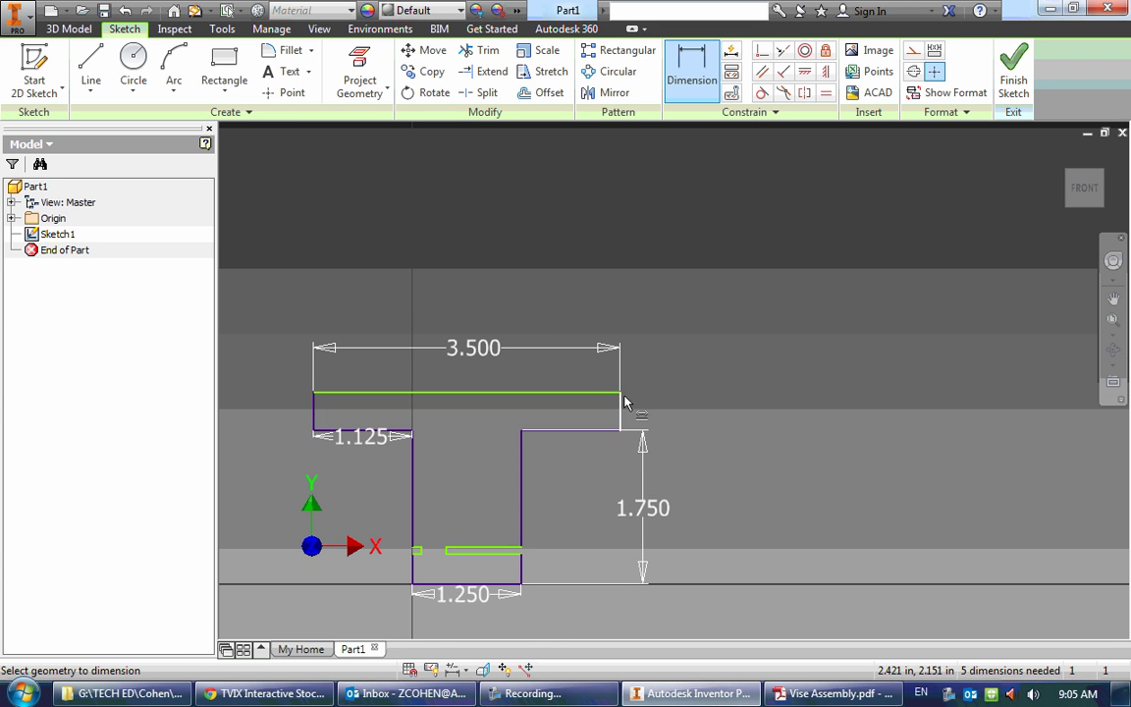
left_click(624, 405)
left_click(669, 401)
type("2")
key("Return")
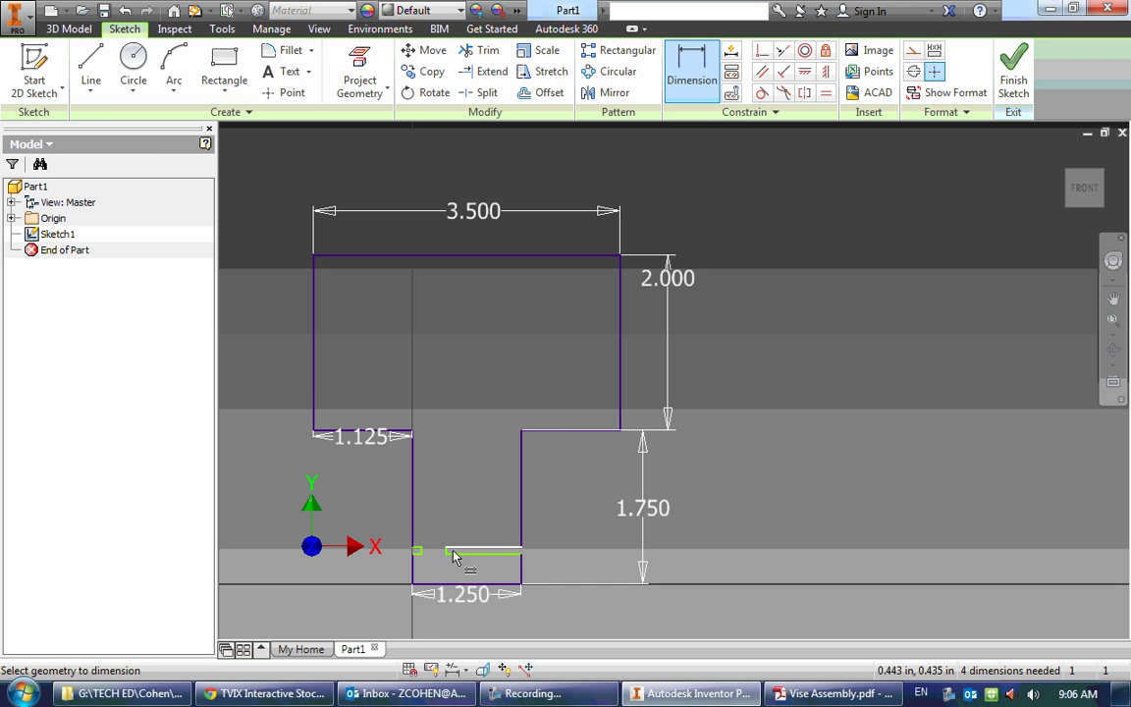
Dimension the lower block's edge above the notch to .75 and adjust the notch's inner edge.
left_click(522, 503)
left_click(567, 500)
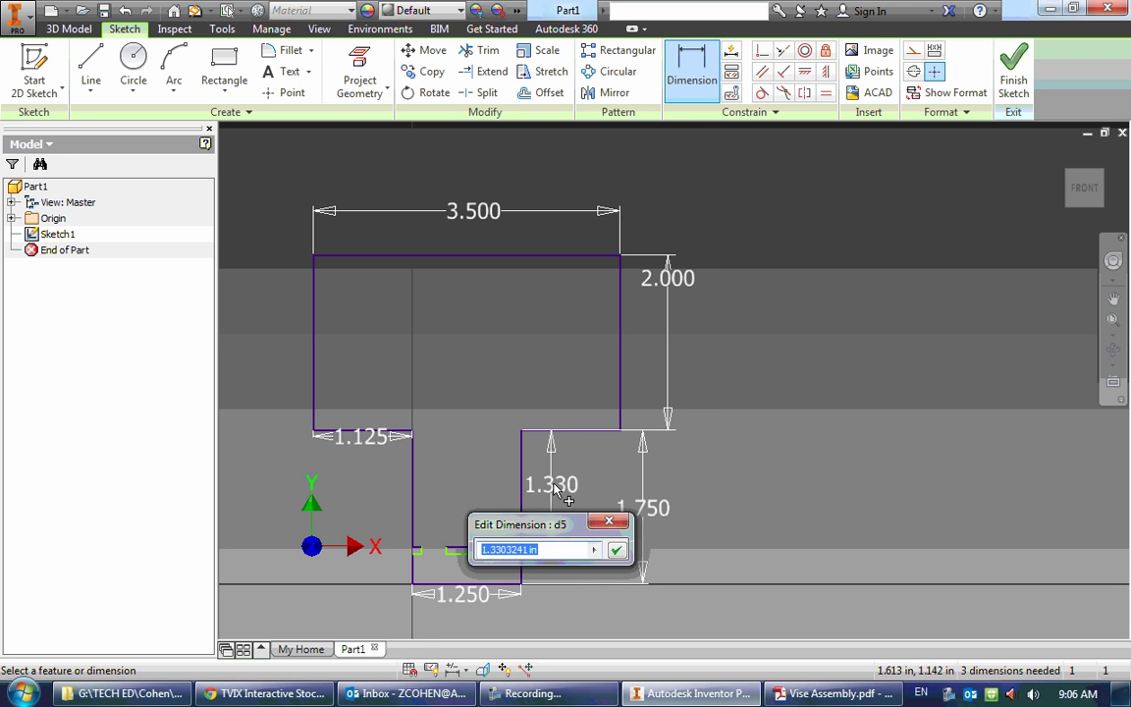
type(".75")
key("Return")
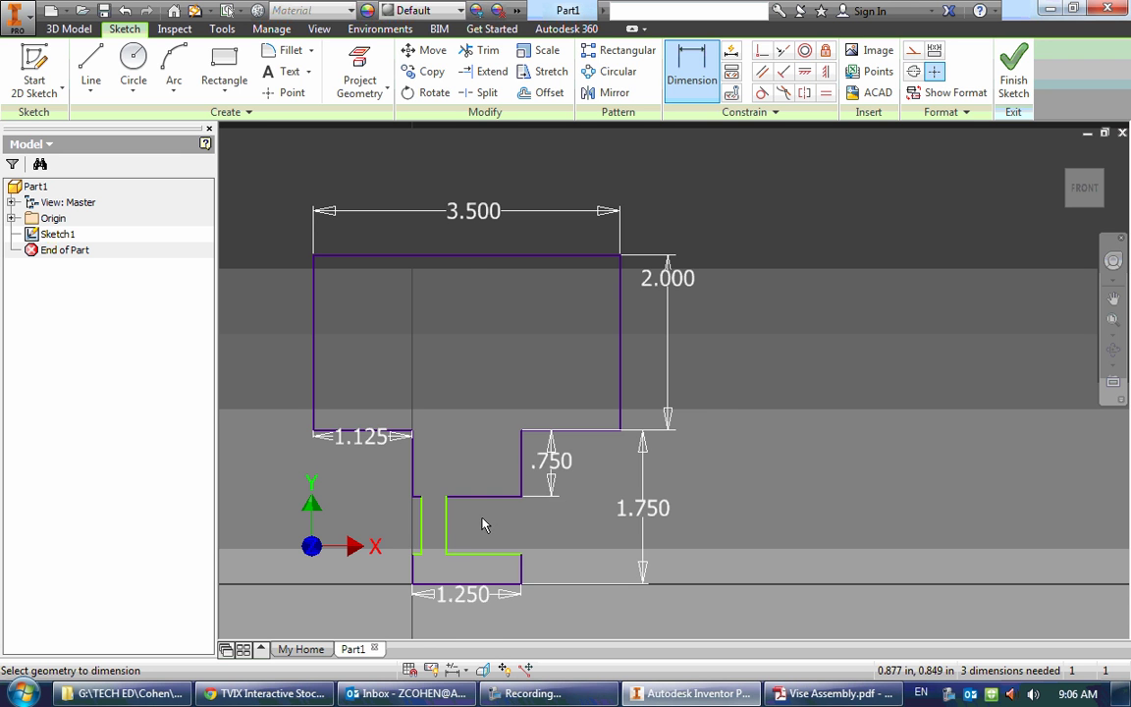
key("Escape")
middle_click_drag(391, 485, 468, 451)
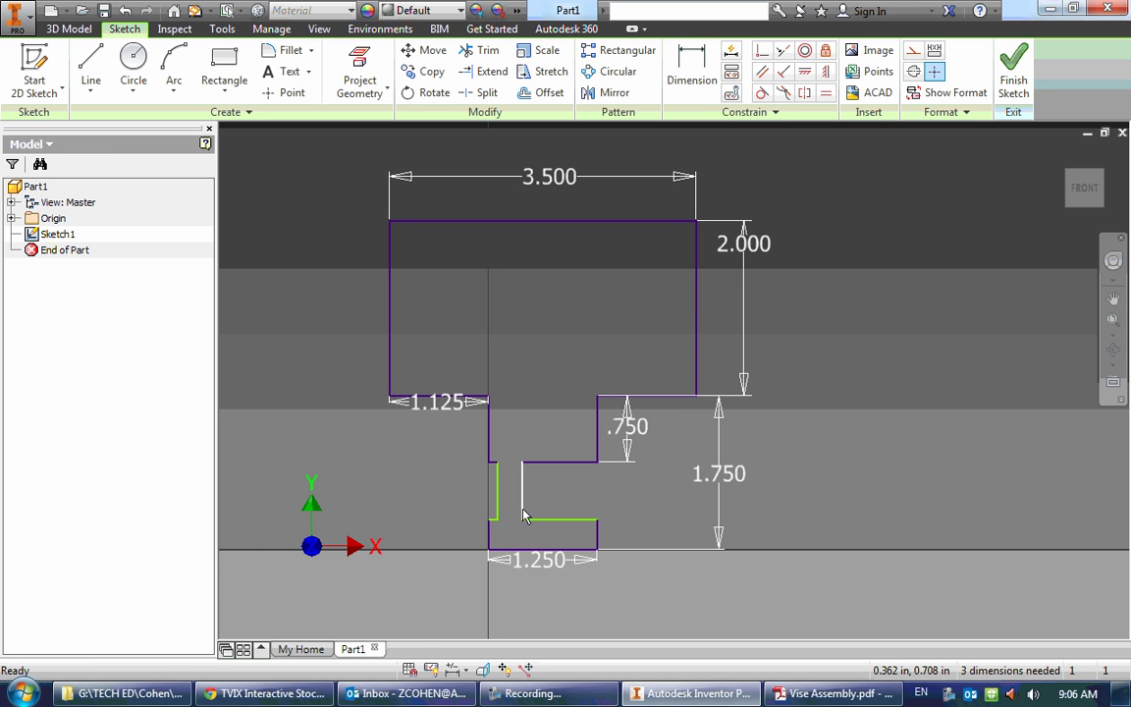
left_click_drag(523, 495, 580, 489)
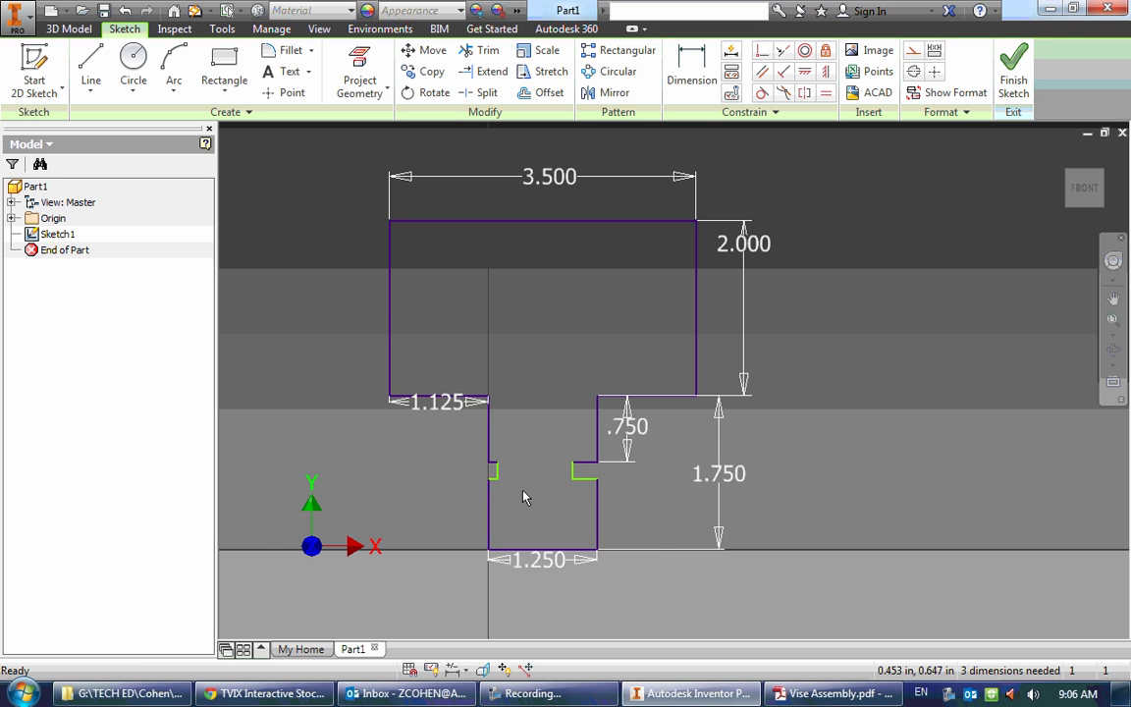
scroll(521, 494, "up", 3)
Set both the right and left notch depths to .1875.
key("d")
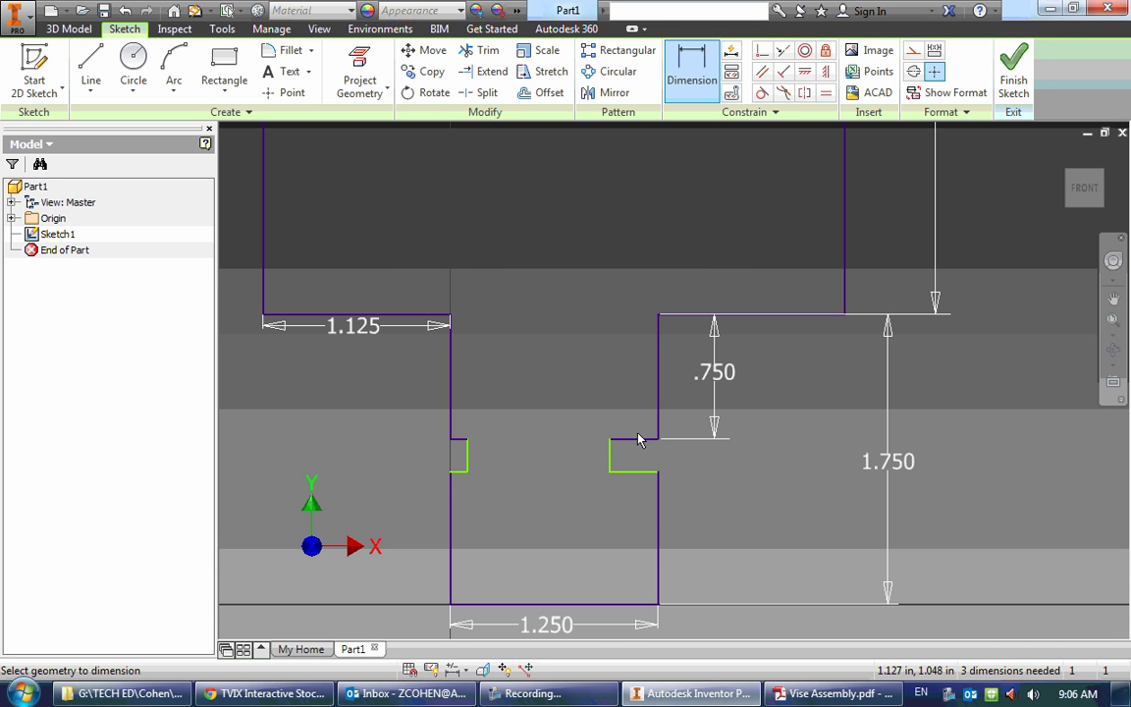
left_click(638, 440)
left_click(625, 387)
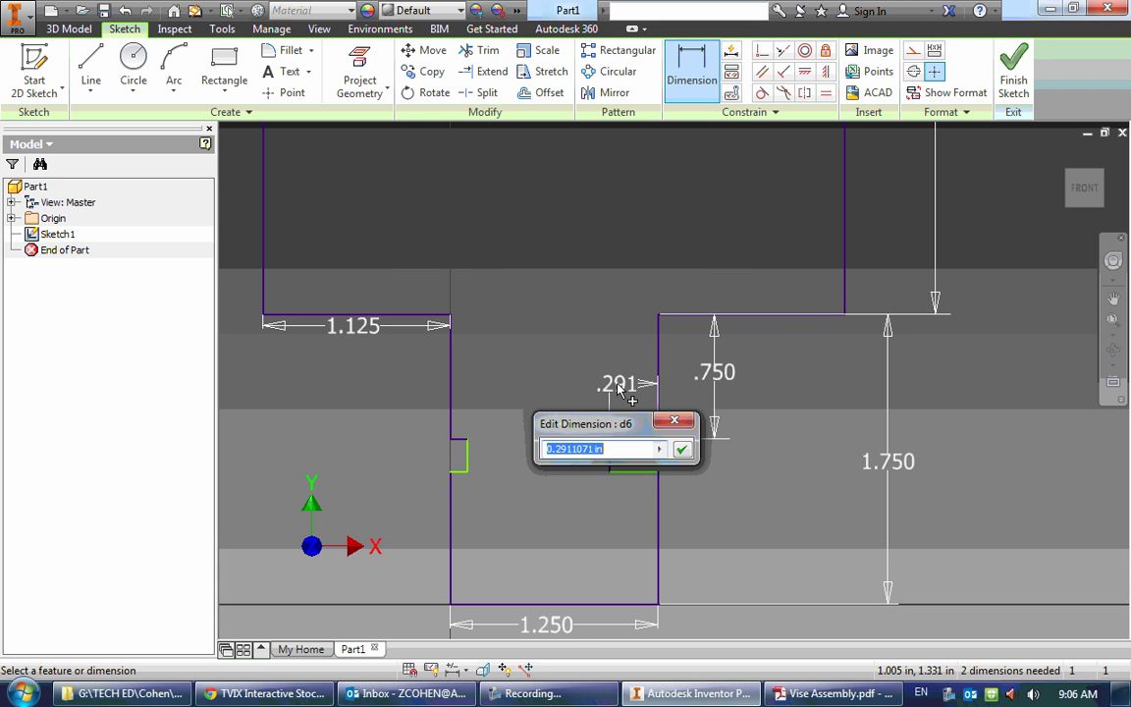
type(".1875")
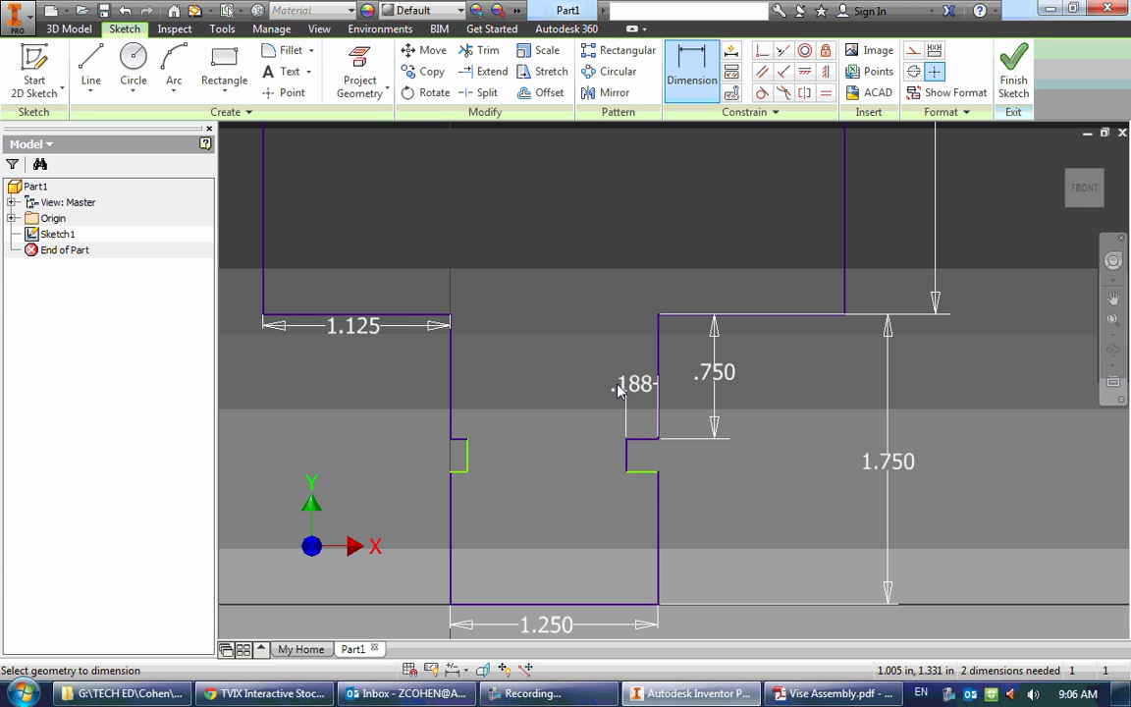
left_click(457, 439)
left_click(459, 441)
type(".1875")
key("Return")
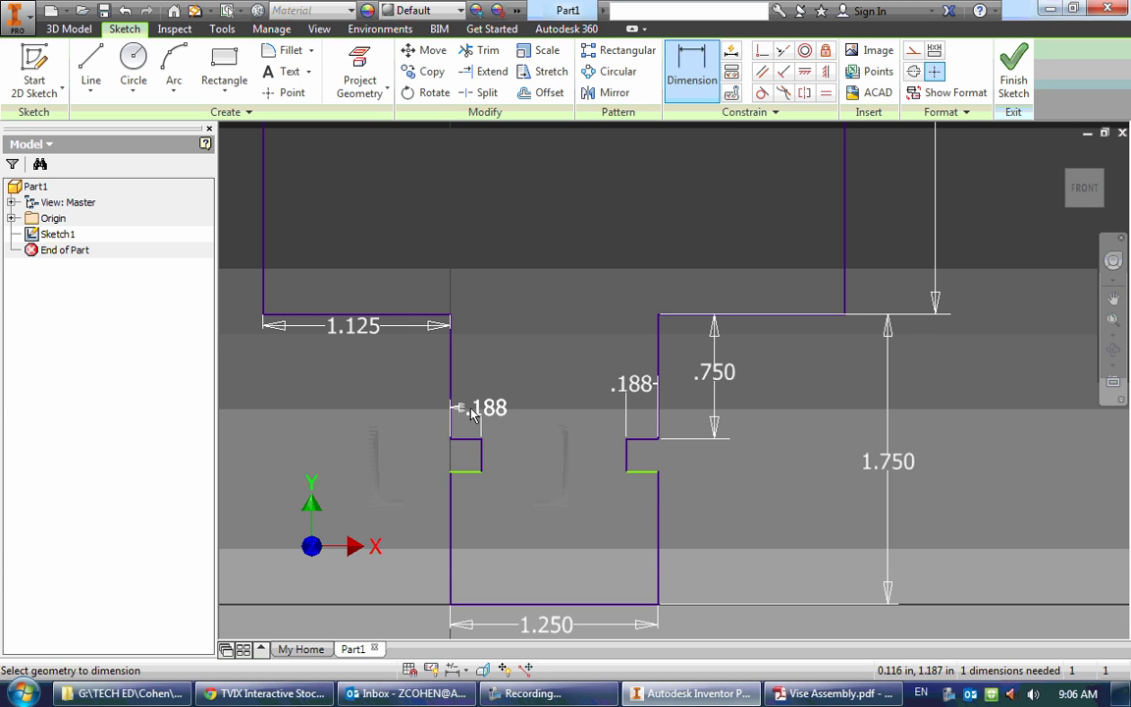
Skip a redundant notch dimension and set the left notch height to .188.
left_click(482, 466)
left_click(454, 492)
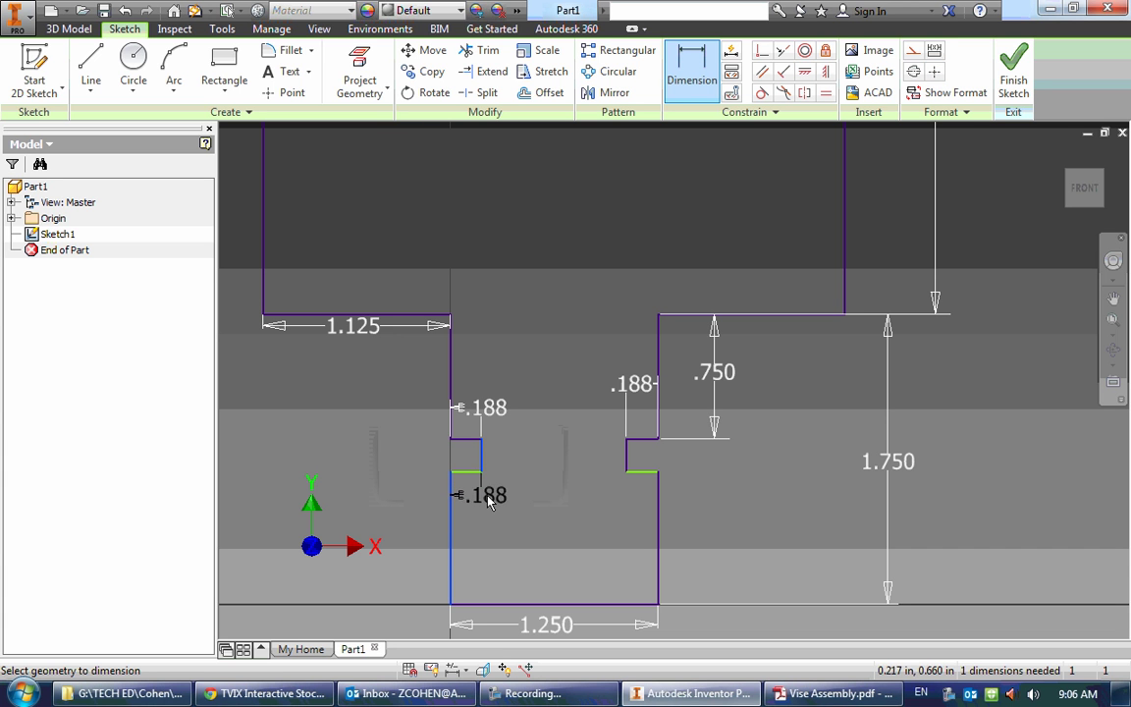
left_click(527, 504)
key("Escape")
key("Escape")
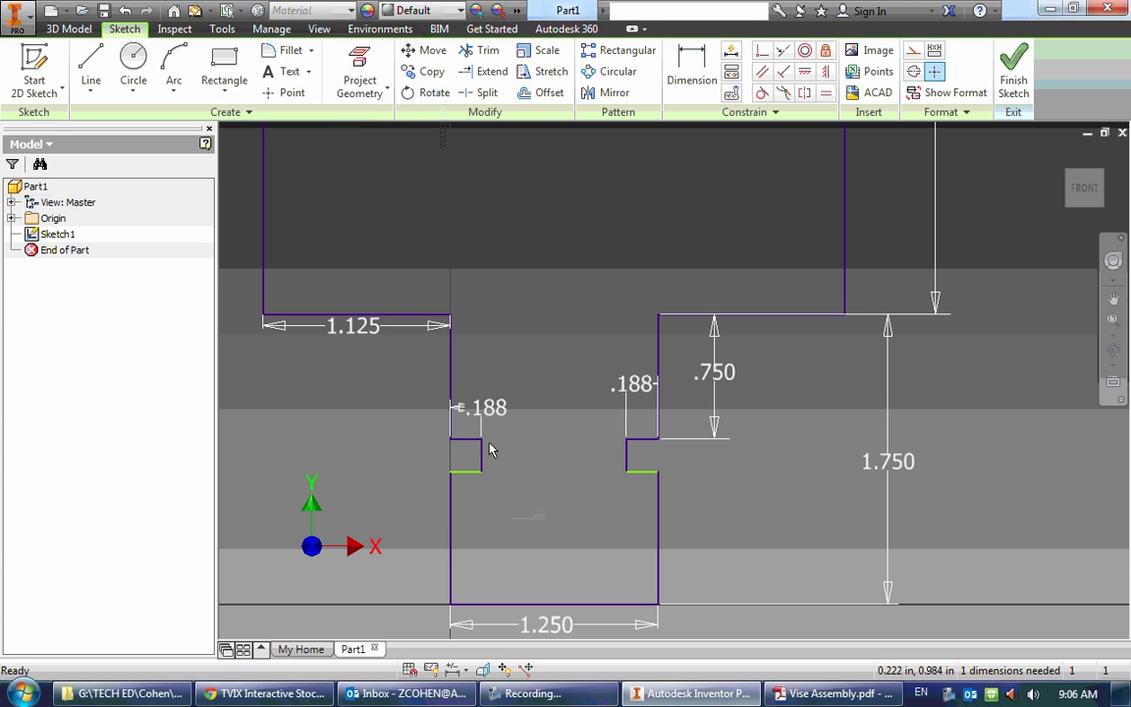
key("d")
left_click(481, 457)
left_click(518, 451)
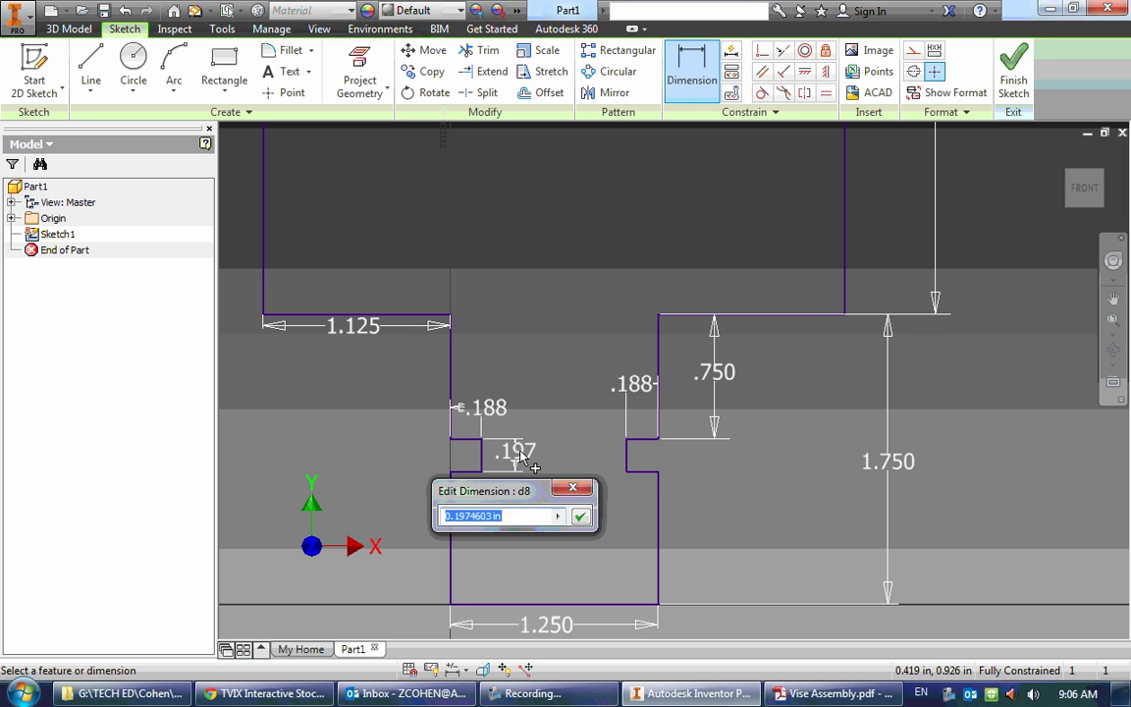
type(".188")
key("Return")
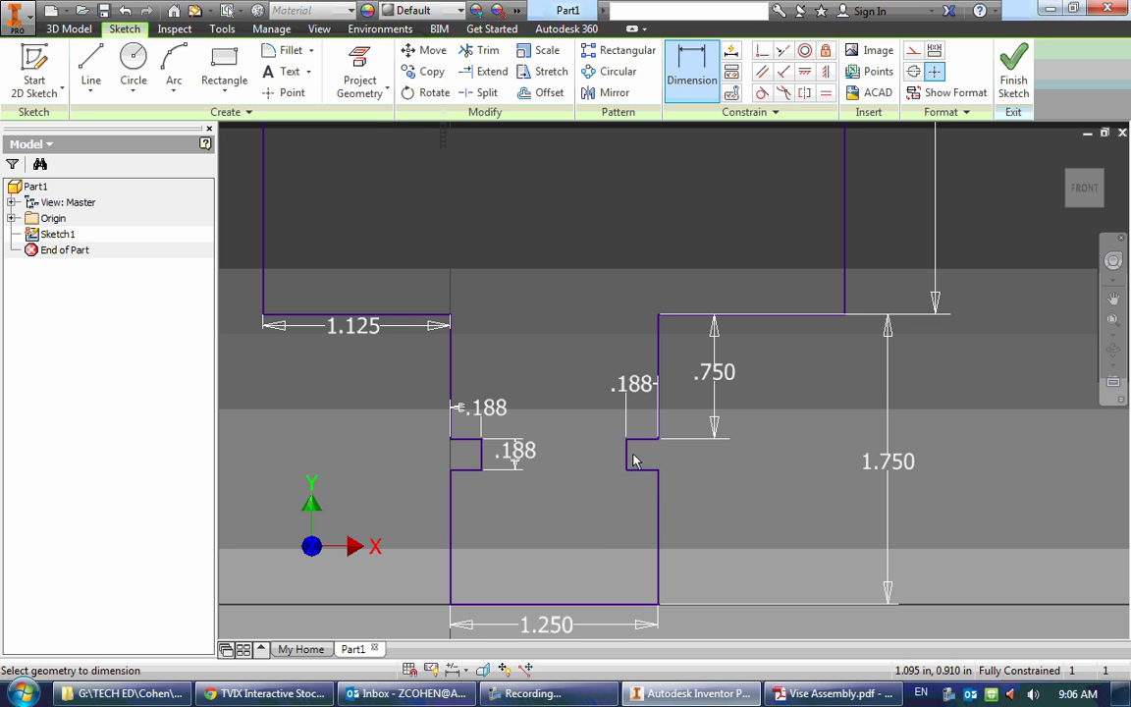
Check the .188 notch height value without changing it.
key("Escape")
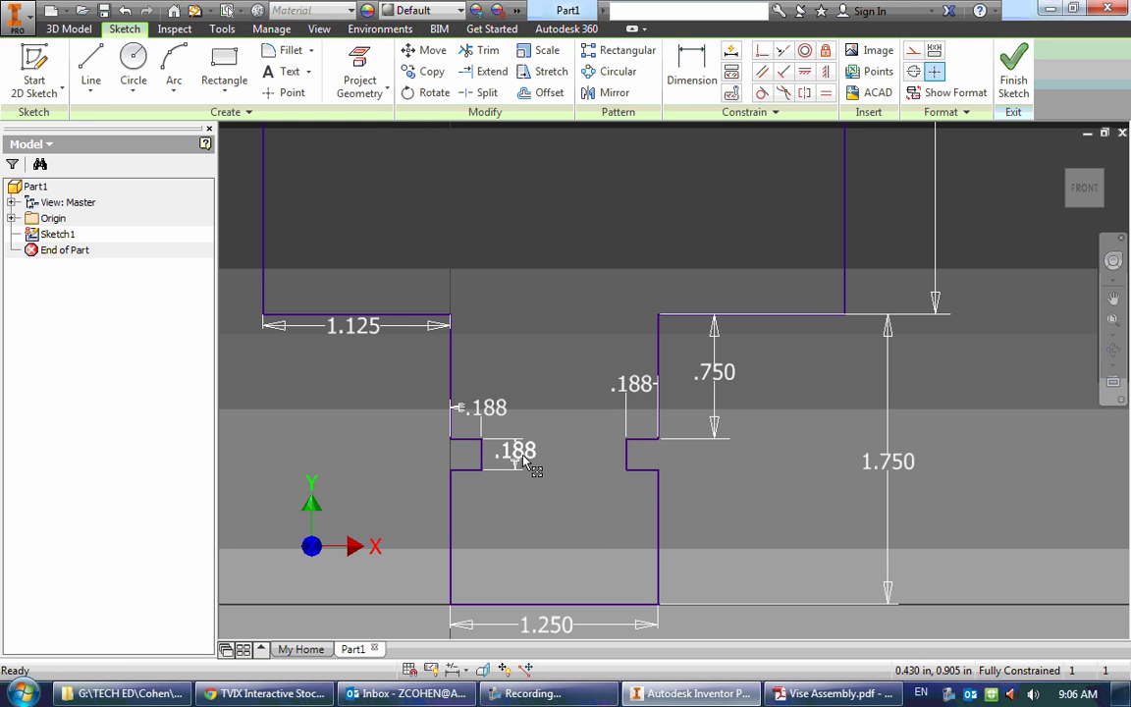
double_click(520, 453)
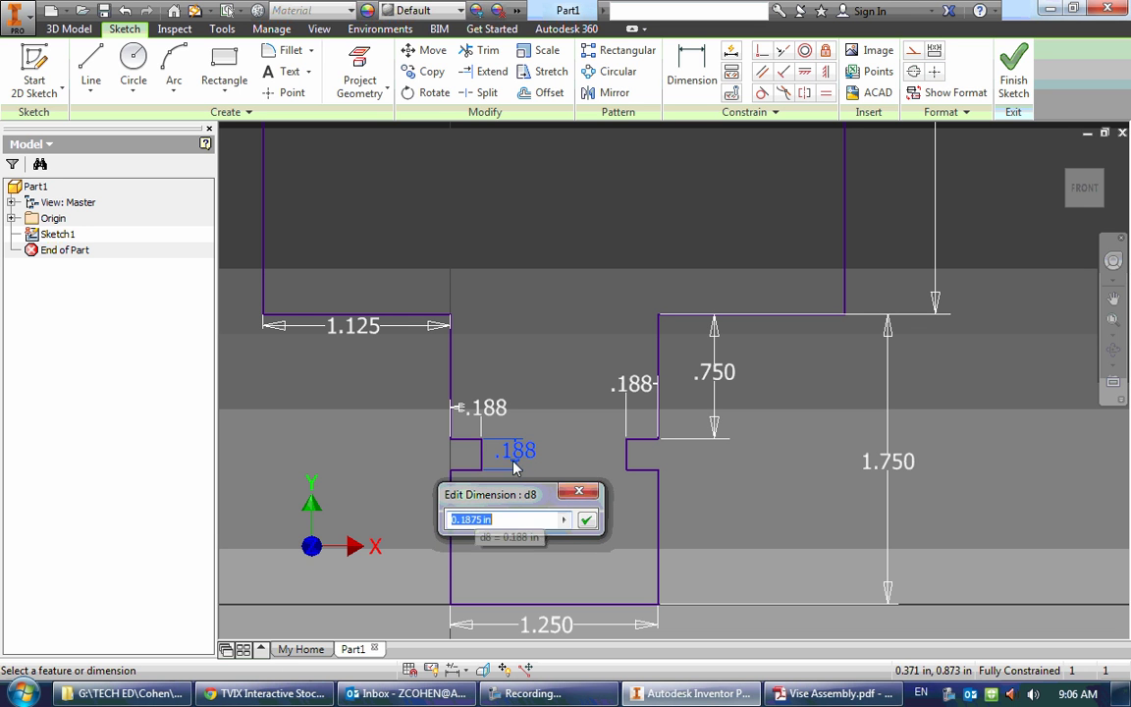
key("Return")
left_click(514, 452)
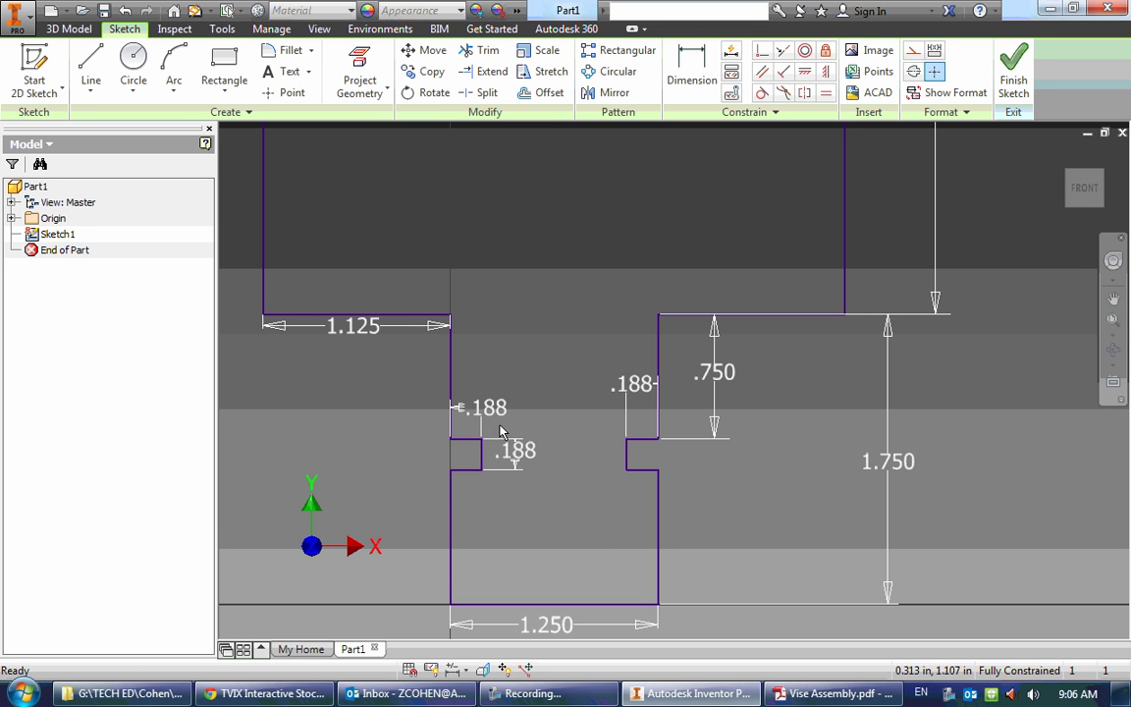
scroll(448, 382, "down", 3)
mouse_move(448, 382)
middle_mouse_down()
mouse_move(532, 320)
mouse_move(525, 334)
middle_mouse_up()
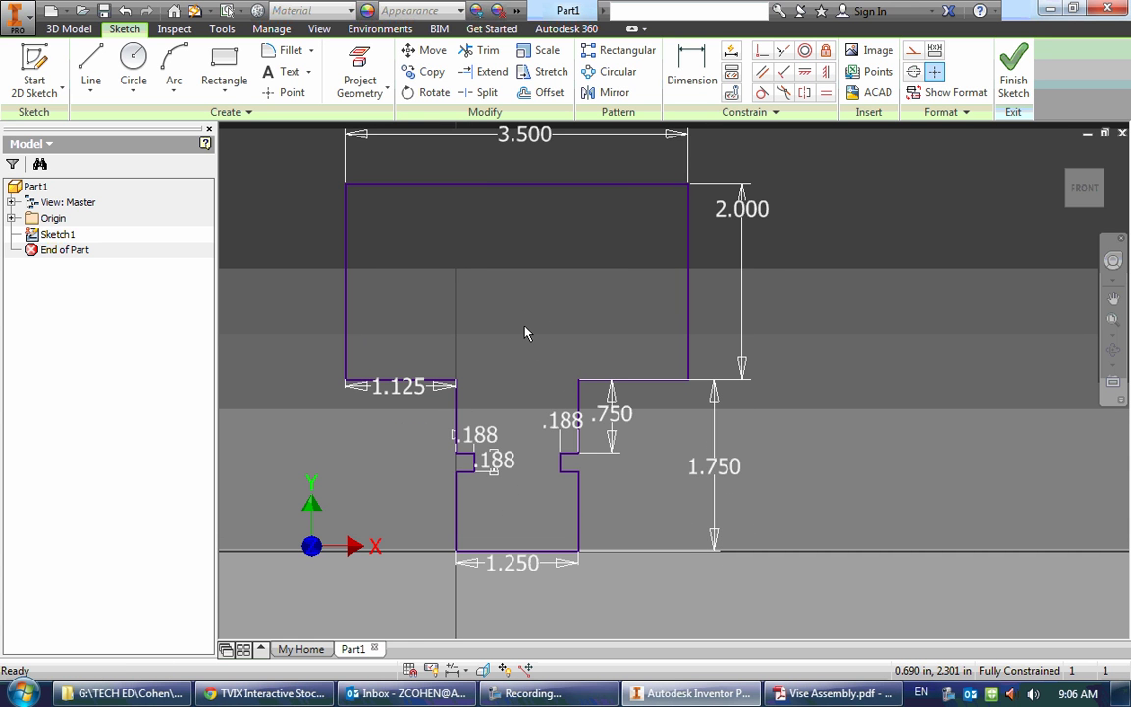
scroll(517, 349, "down", 2)
left_click(525, 693)
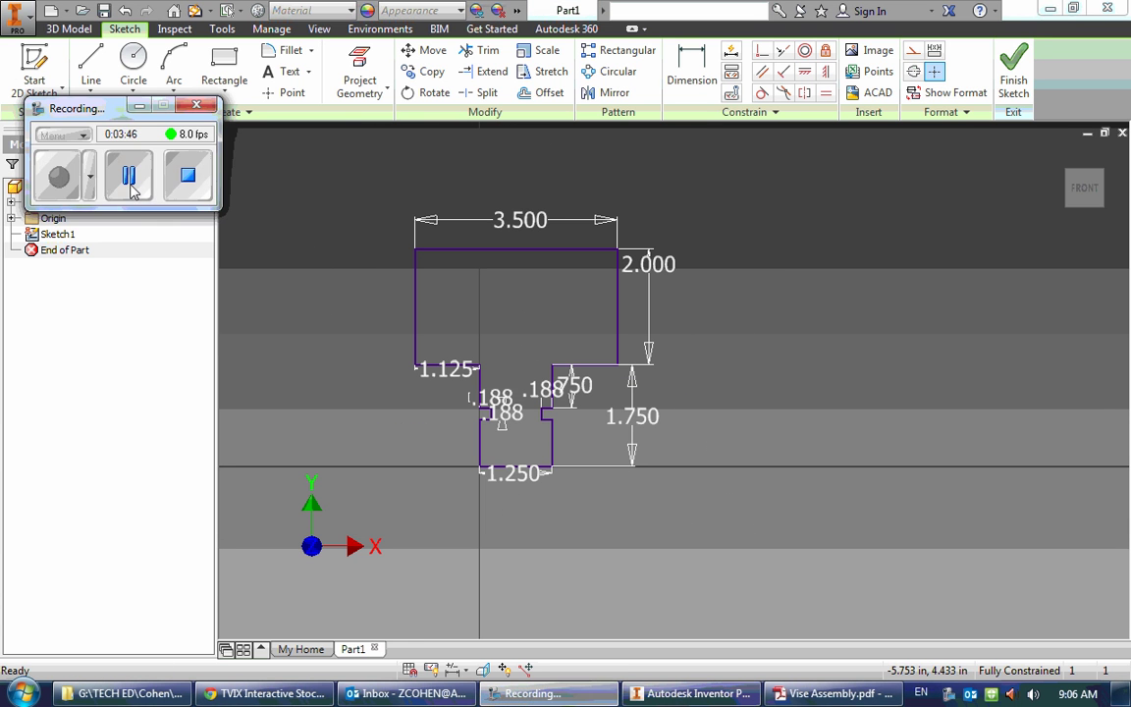
left_click(139, 105)
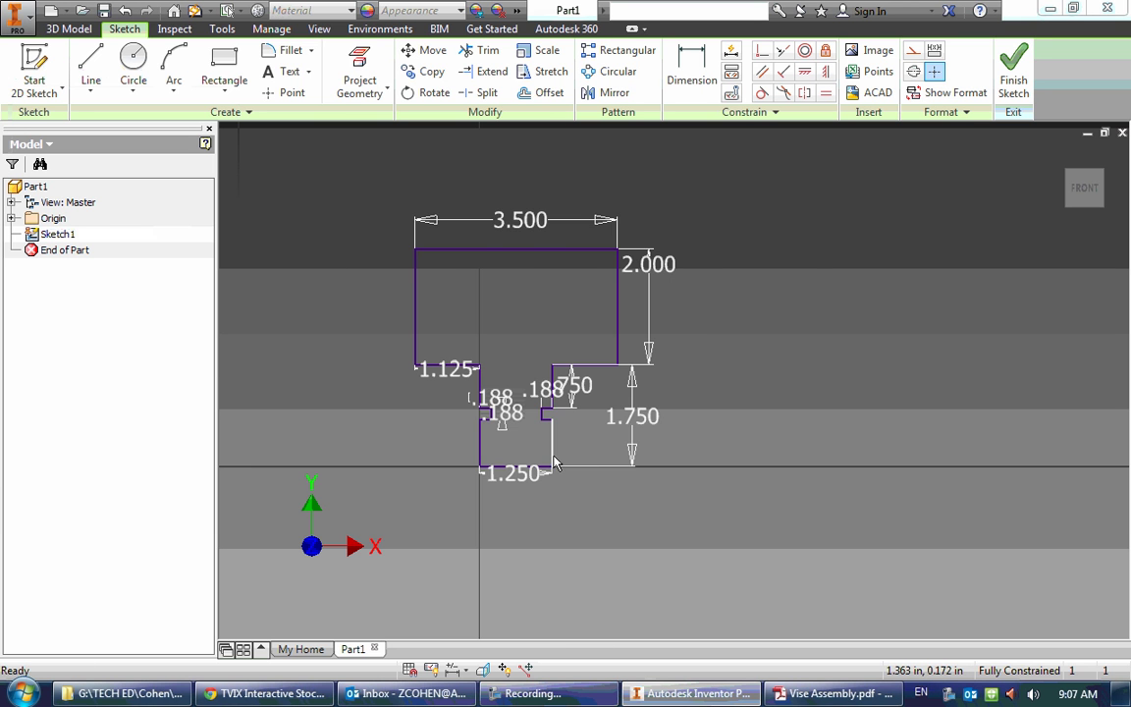
scroll(501, 353, "down", 2)
scroll(501, 345, "up", 5)
scroll(501, 338, "down", 3)
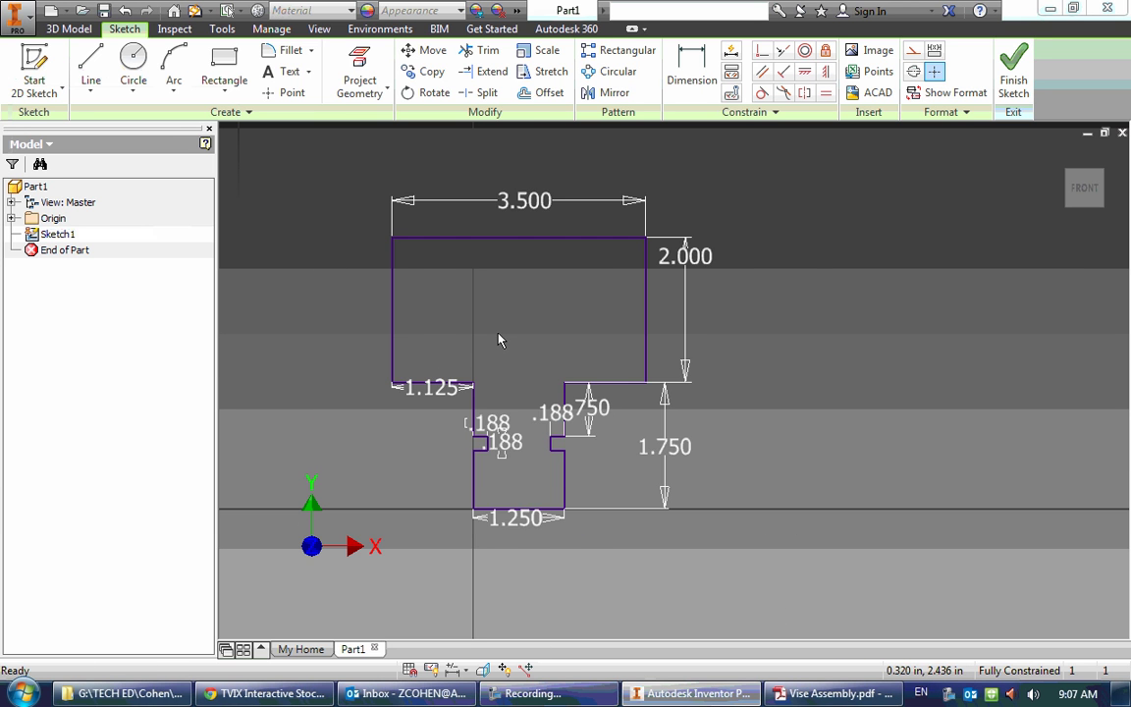
scroll(510, 351, "up", 1)
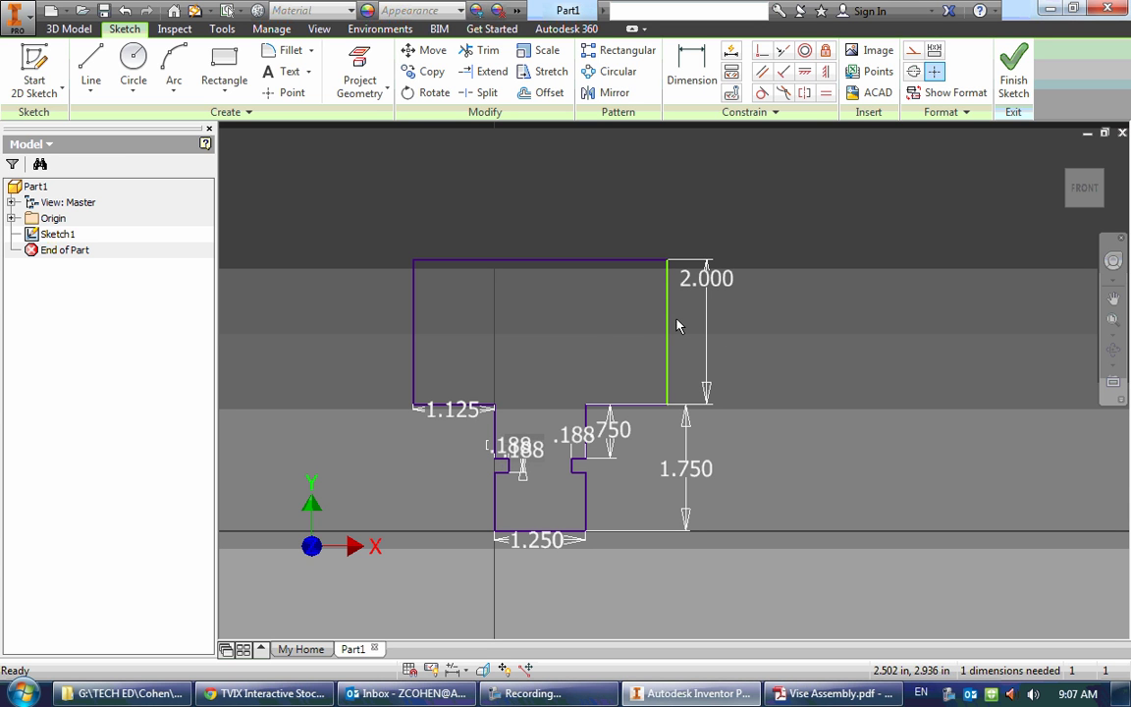
left_click(668, 324)
left_click_drag(650, 324, 623, 329)
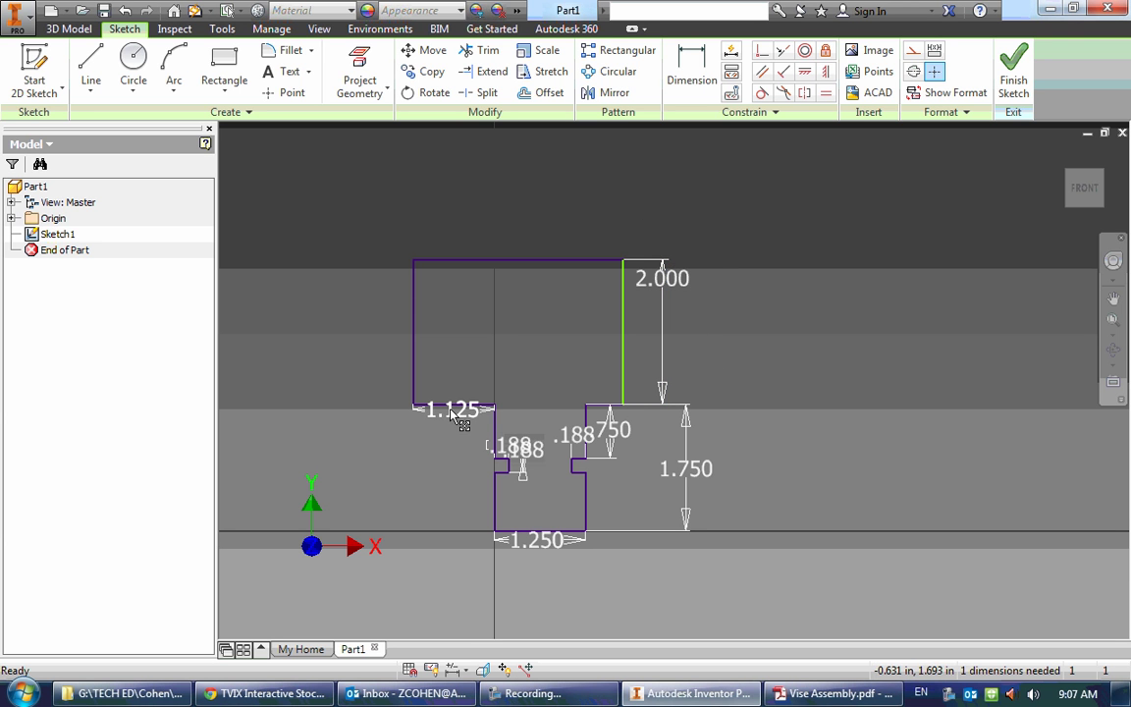
key("ctrl+z")
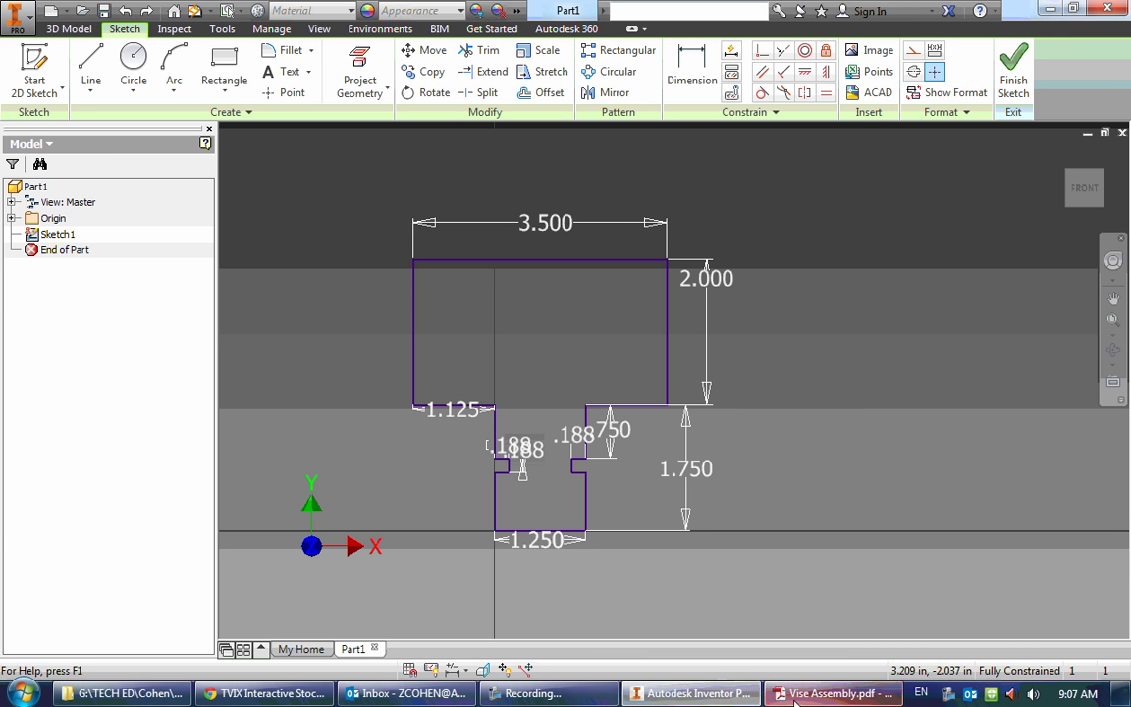
left_click(833, 693)
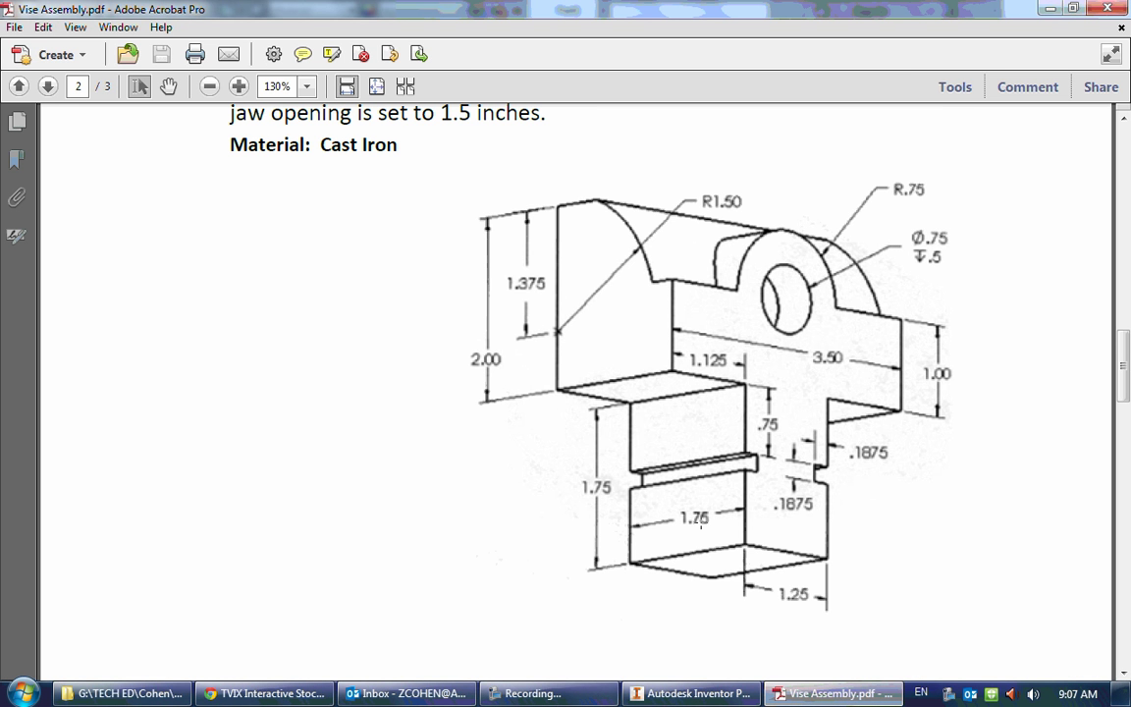
left_click(697, 687)
scroll(536, 345, "down", 5)
Extrude the jaw profile 1 in into Extrusion1 and orbit to inspect it.
key("e")
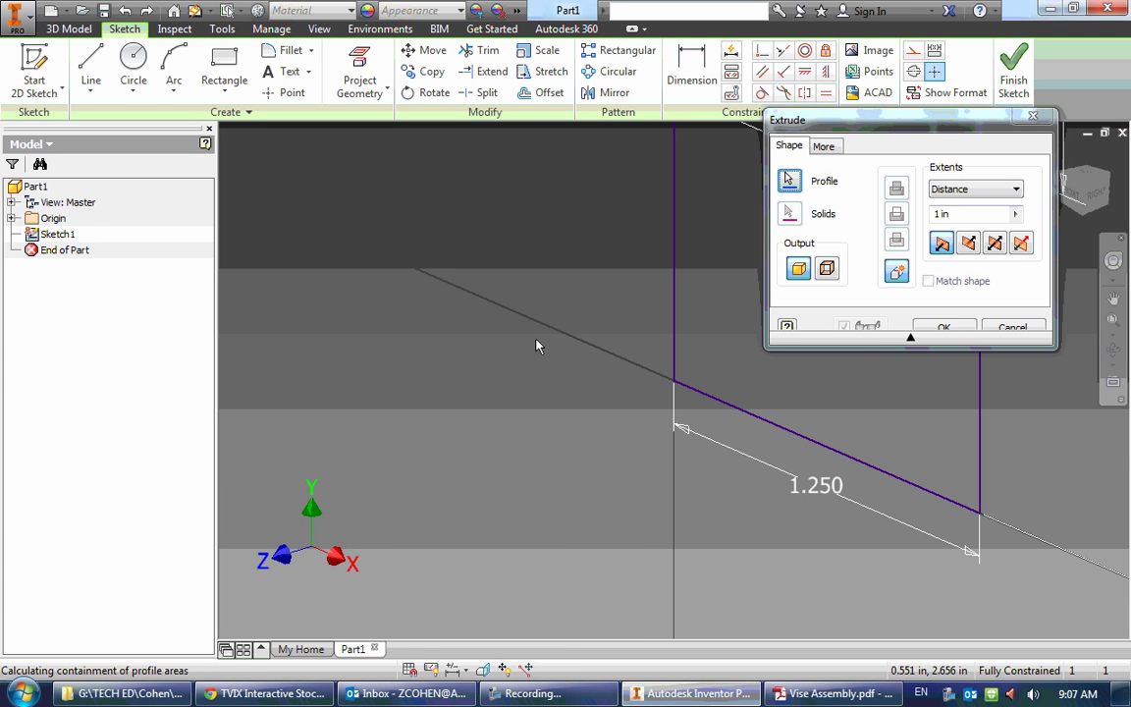
left_click(937, 214)
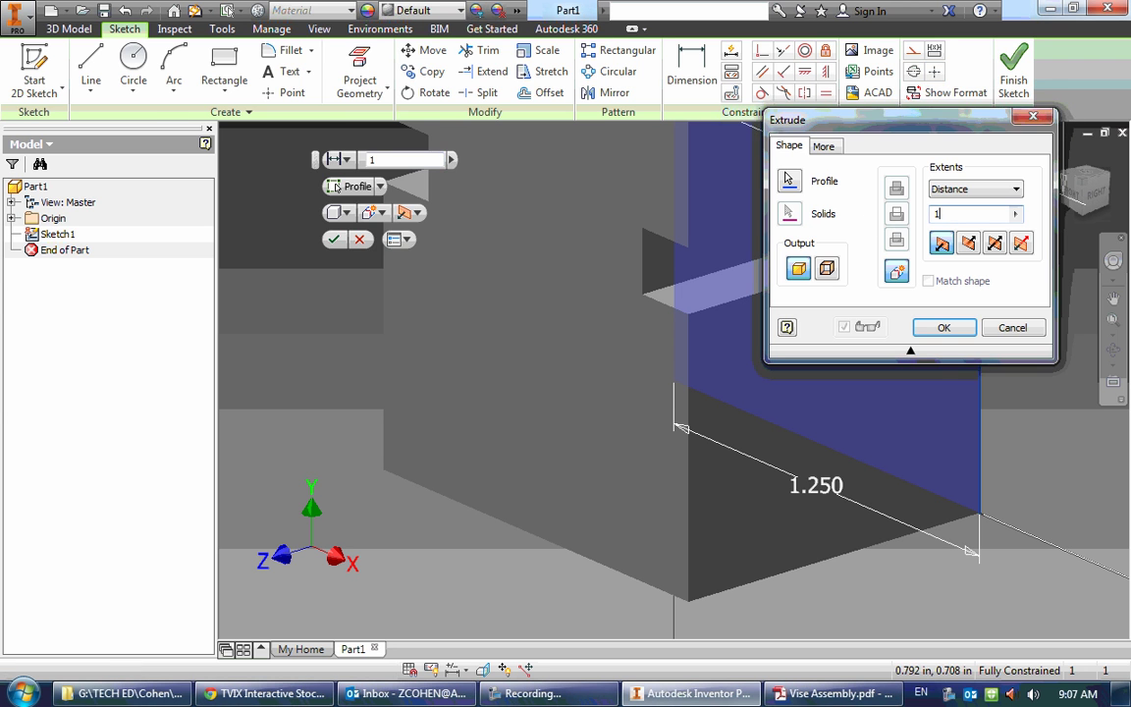
key("Return")
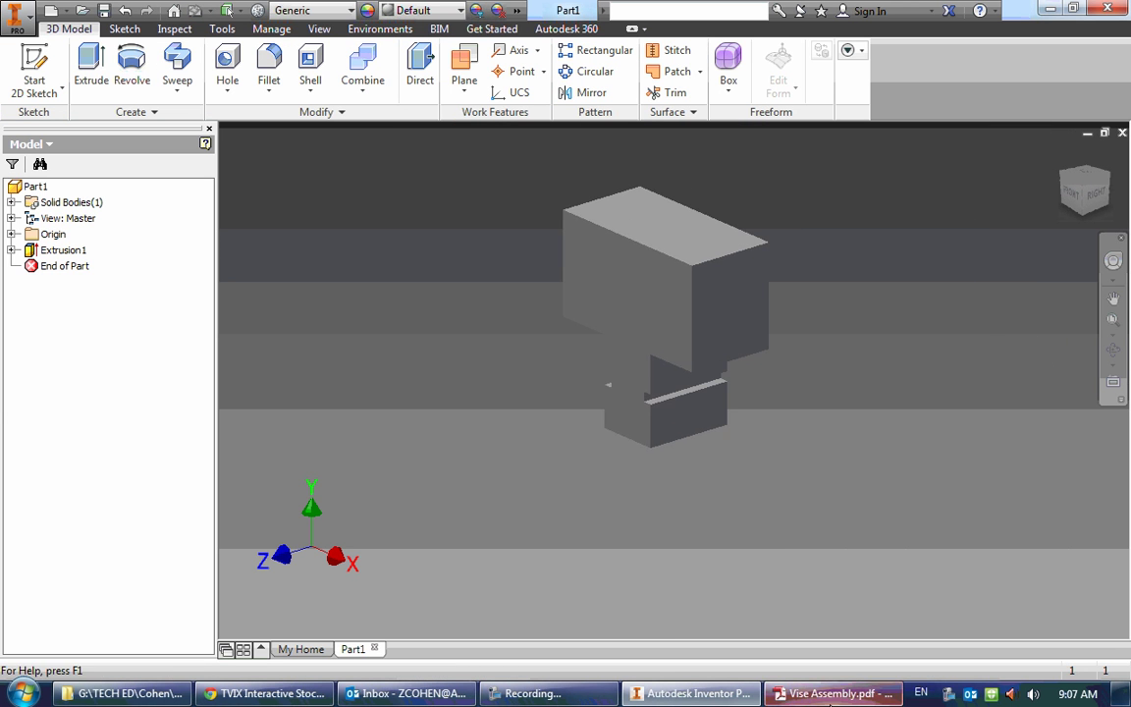
middle_click_drag(662, 322, 791, 340, "shift")
Bring up the jaw drawing with its R1.50, R.75 and Ø.75 features in Acrobat.
left_click(775, 694)
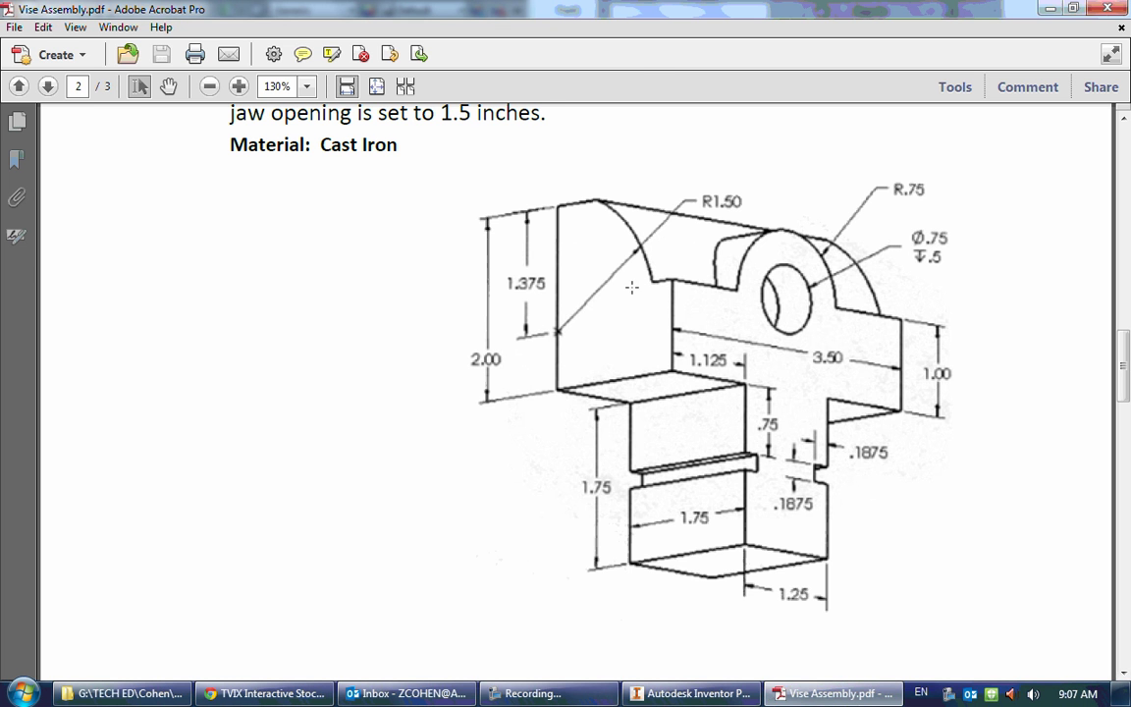
Start a new sketch on the jaw block's end face.
left_click(695, 693)
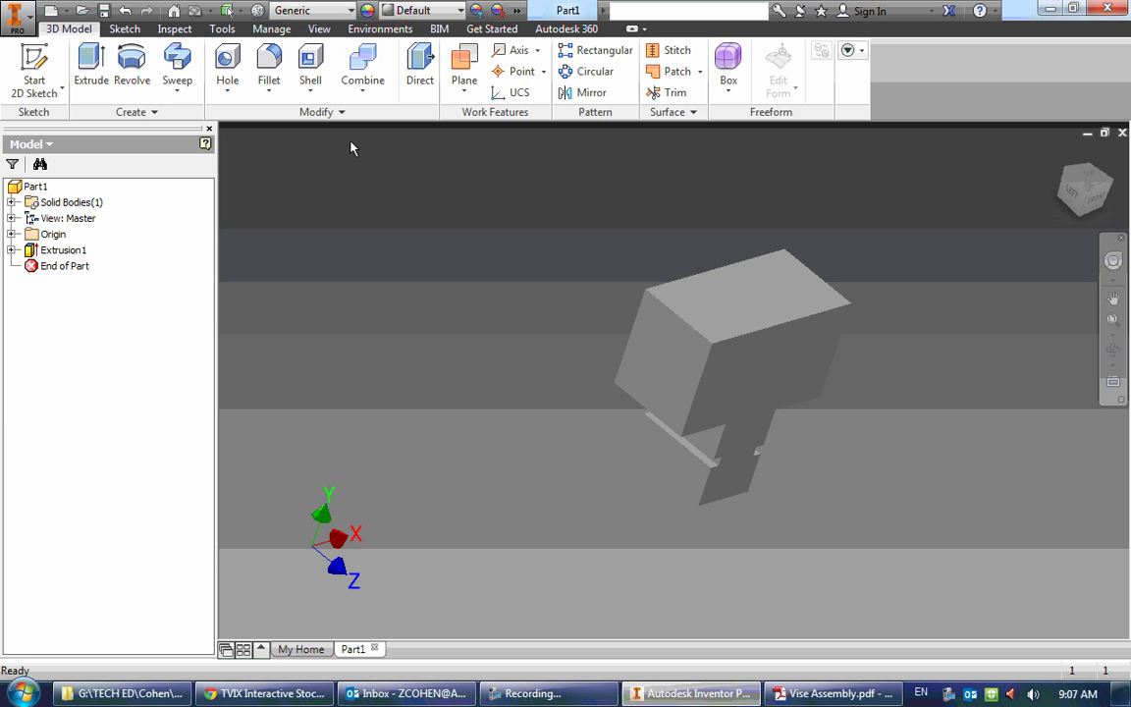
key("s")
left_click(658, 338)
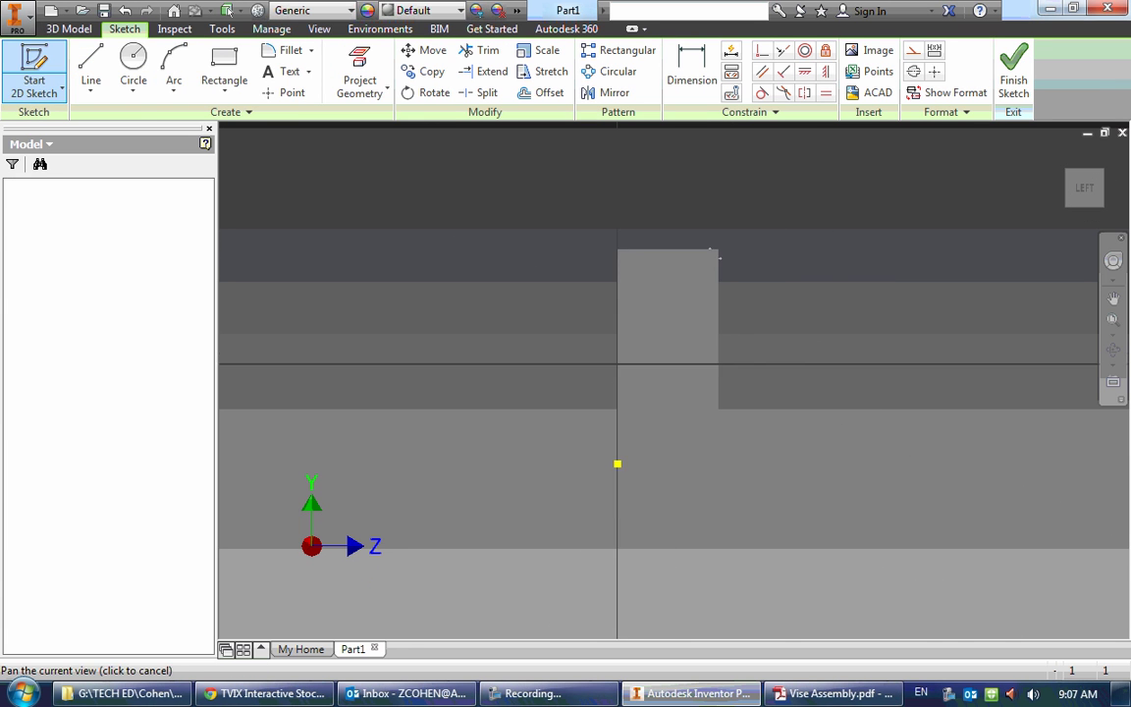
Draw a circle about 3.748 across centred on the vertical edge line.
left_click(133, 68)
left_click(580, 393)
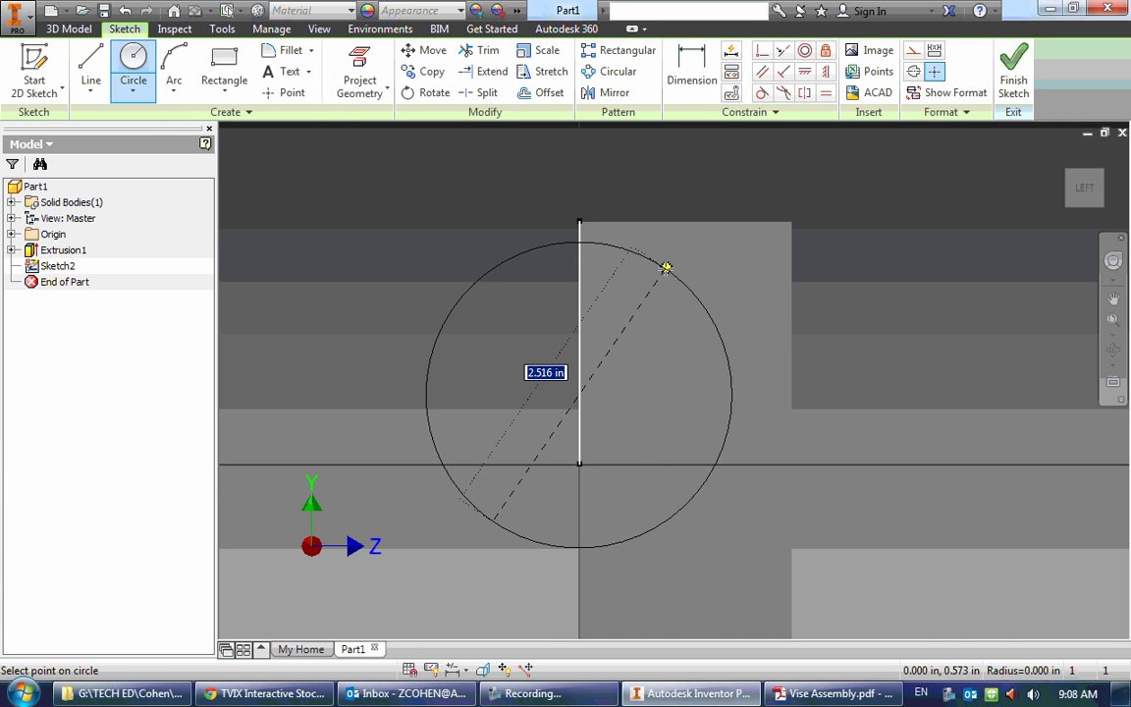
left_click(678, 189)
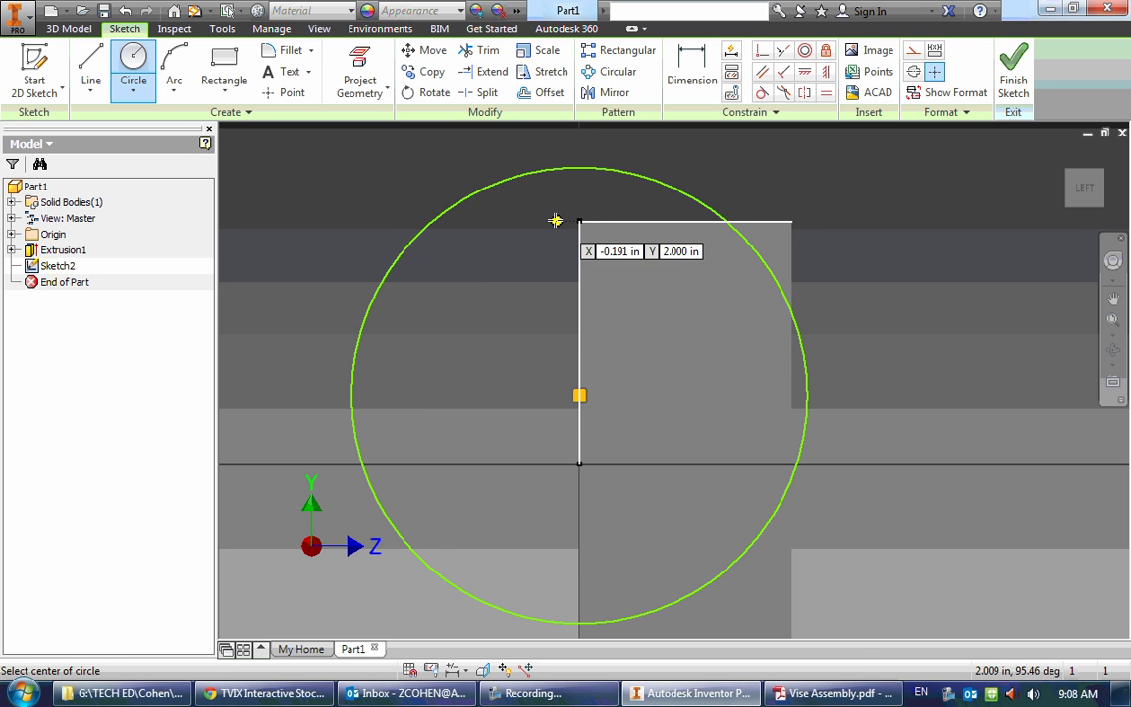
key("Escape")
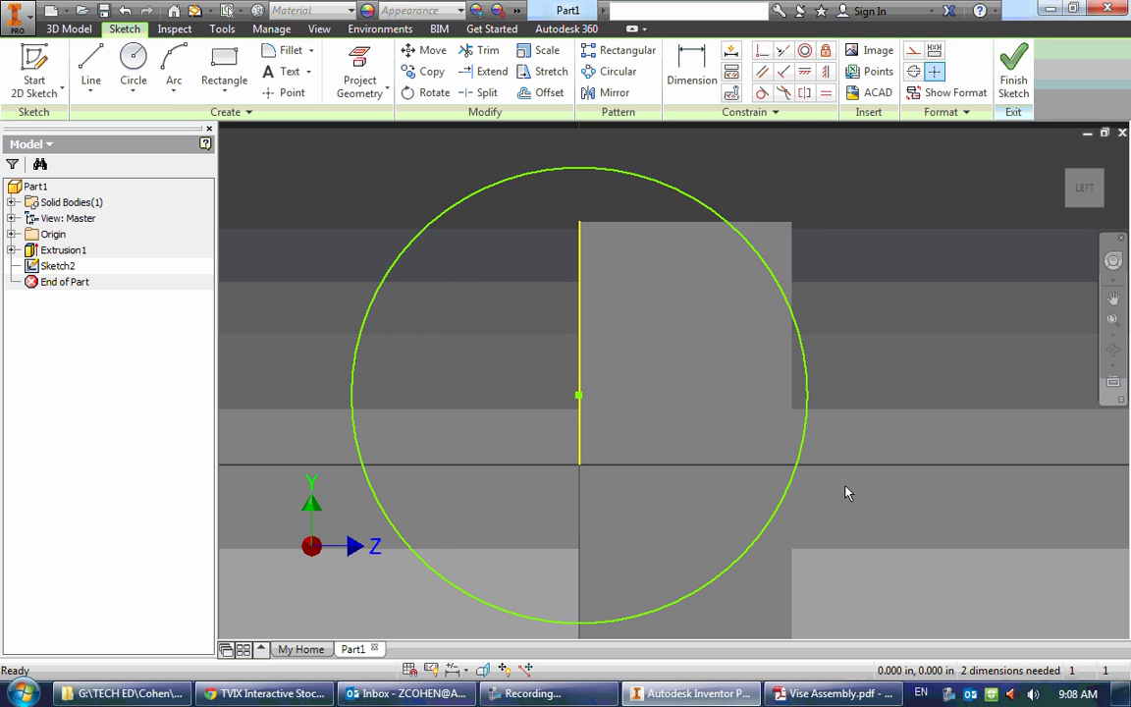
left_click(836, 699)
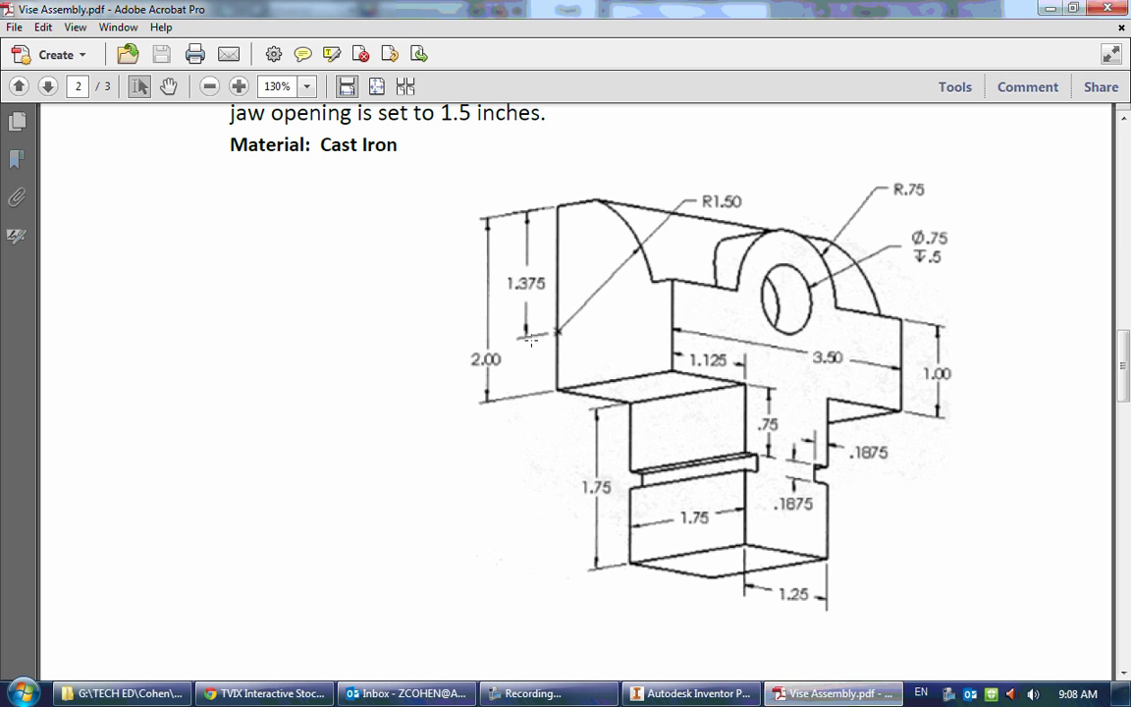
left_click(674, 693)
Dimension the circle to a 3.000 diameter.
key("d")
left_click(560, 179)
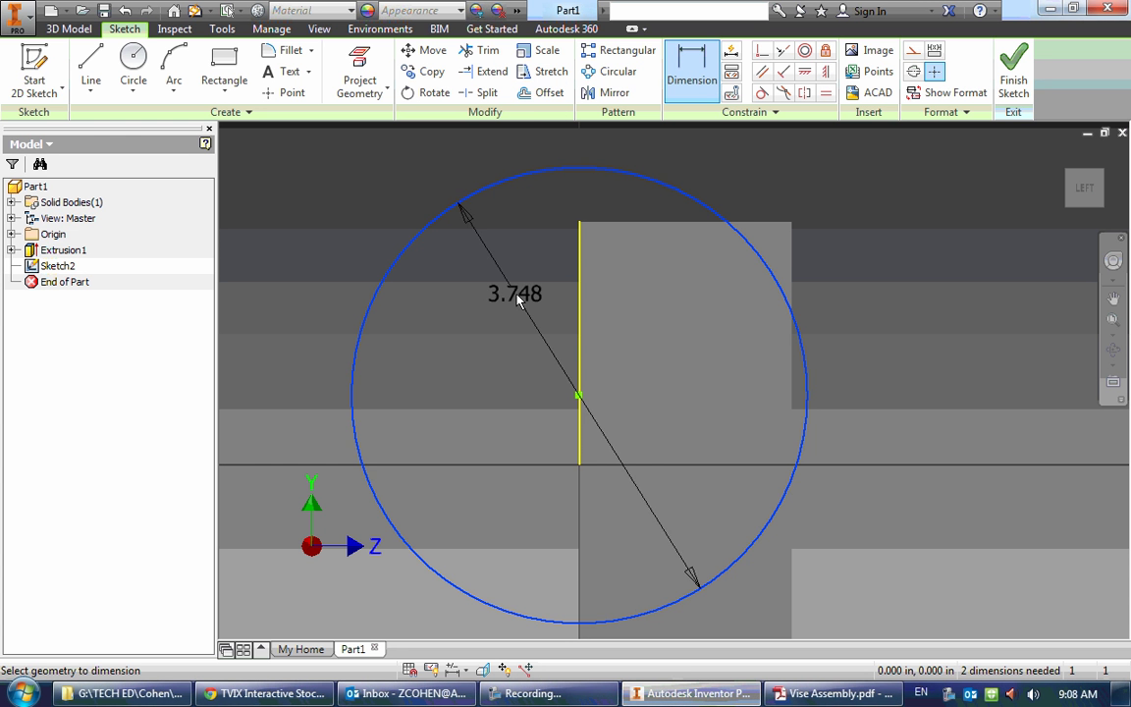
left_click(527, 309)
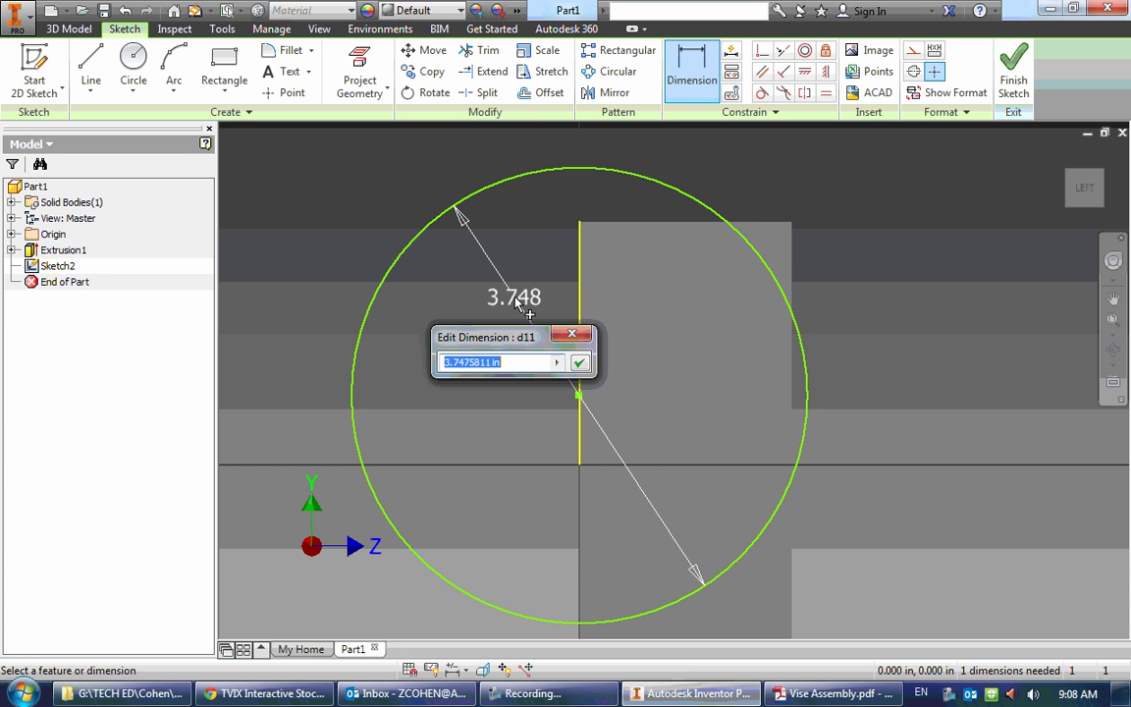
type("3")
key("Return")
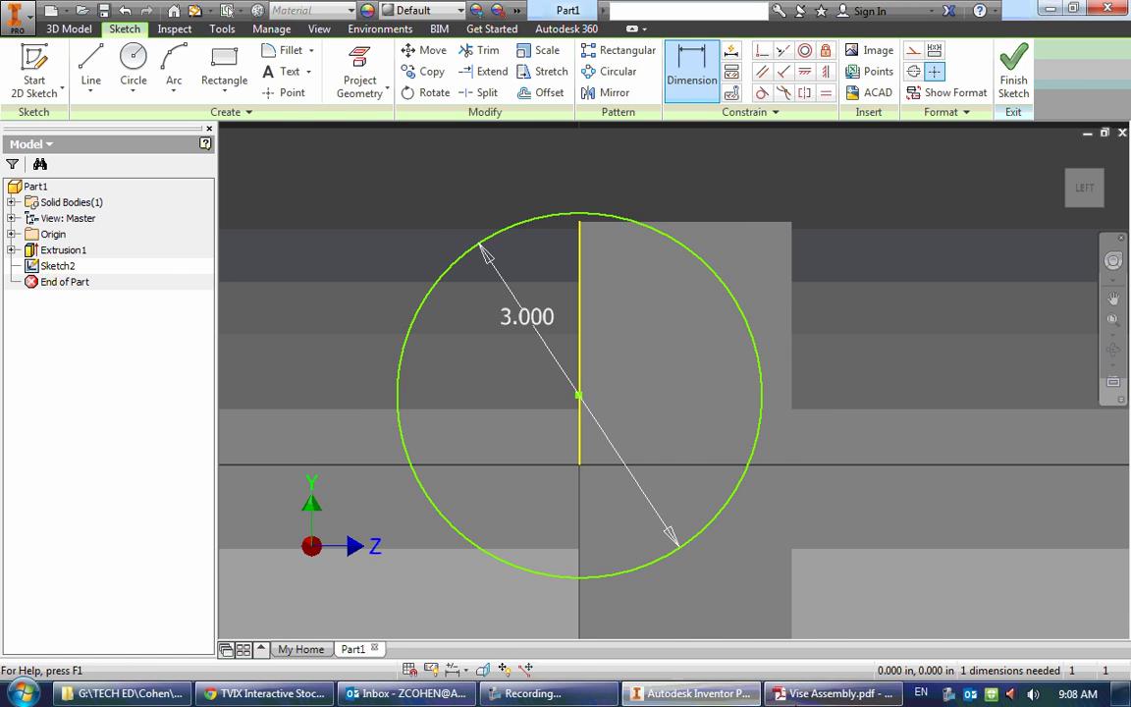
key("alt+Tab")
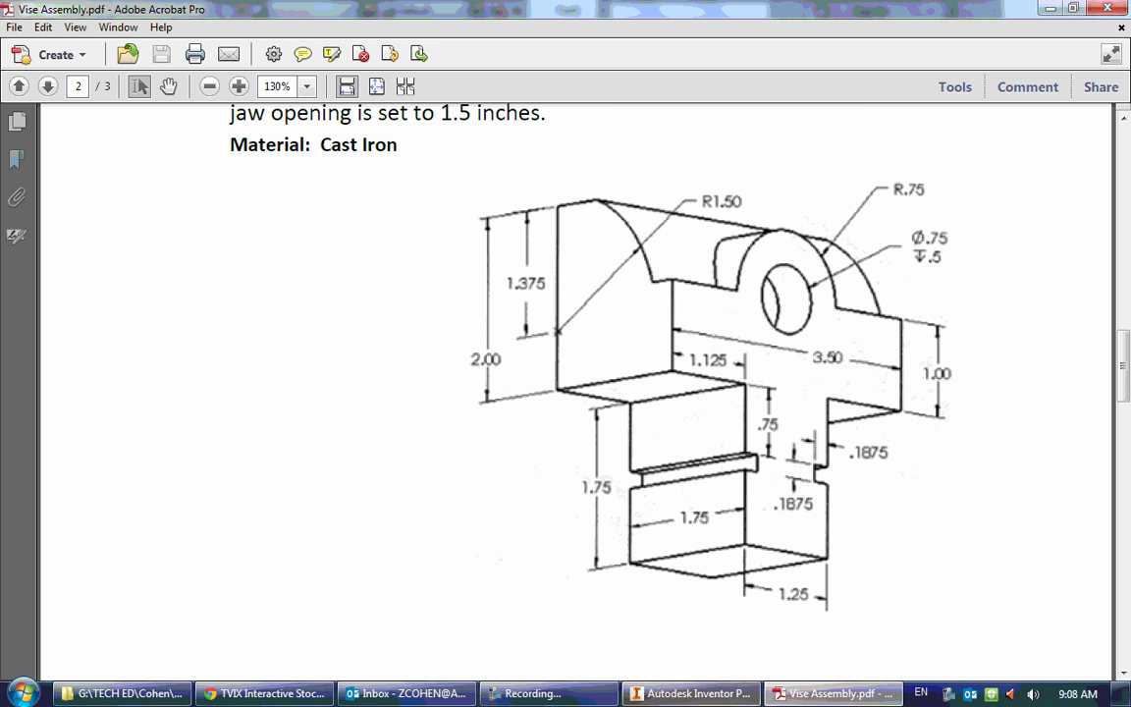
key("alt+Tab")
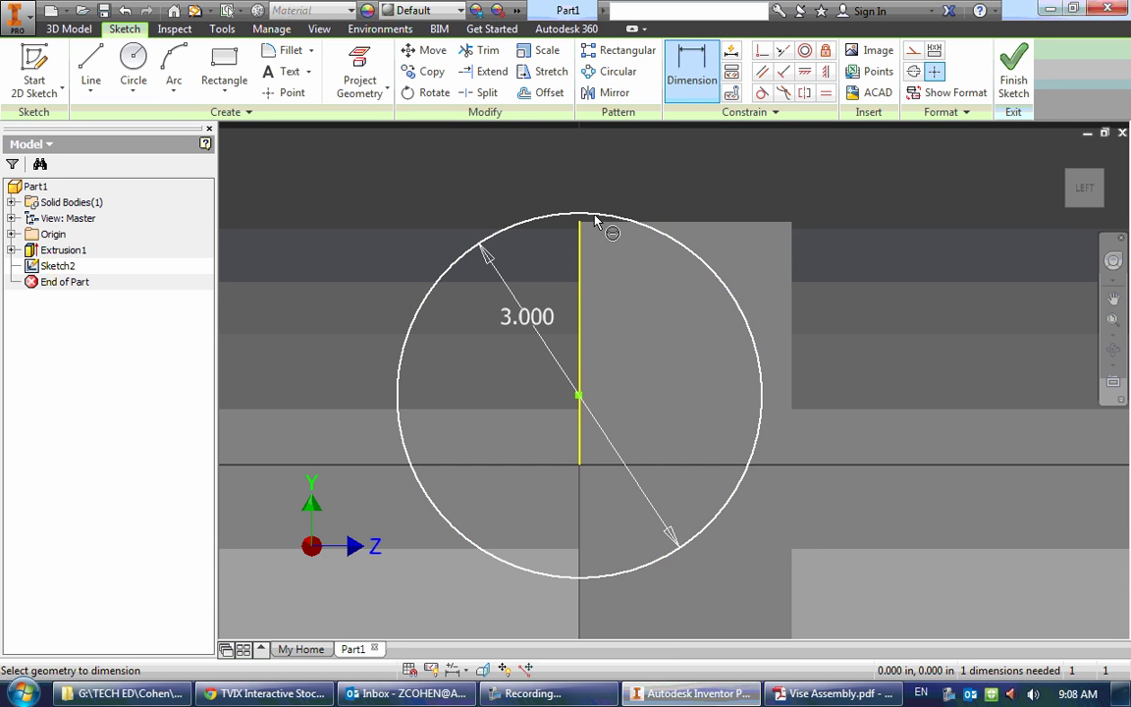
Place the circle's centre 1.375 below the block's top edge.
left_click(593, 225)
left_click(579, 397)
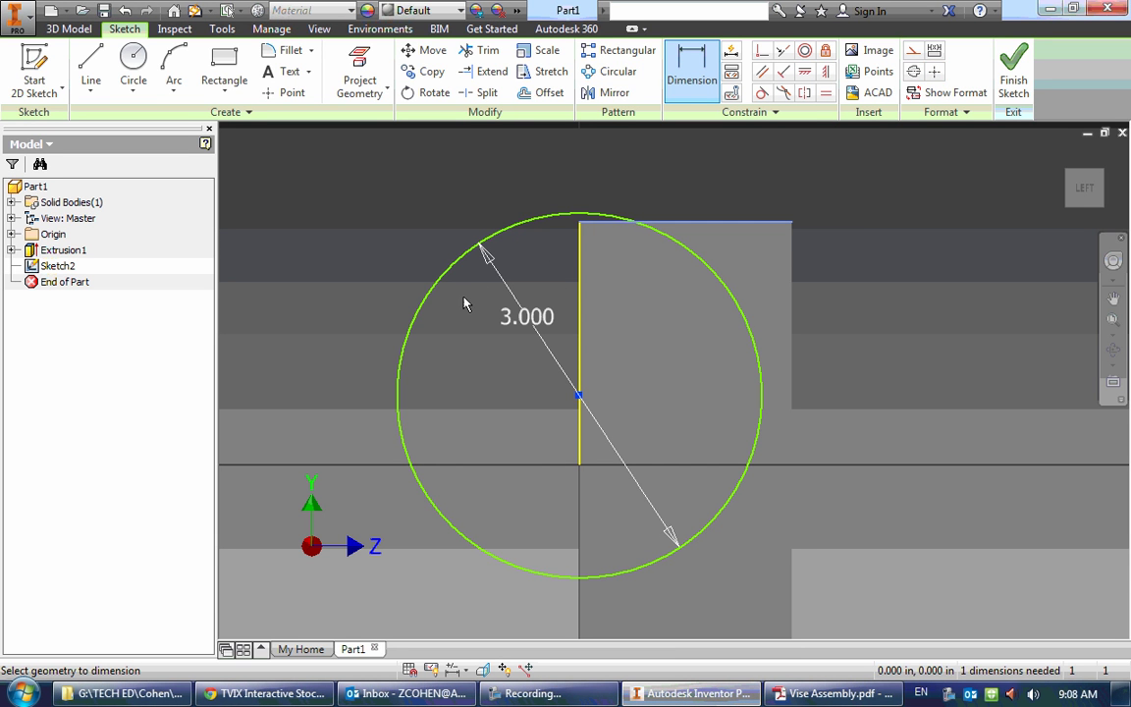
left_click(596, 224)
left_click(466, 320)
type("1.375")
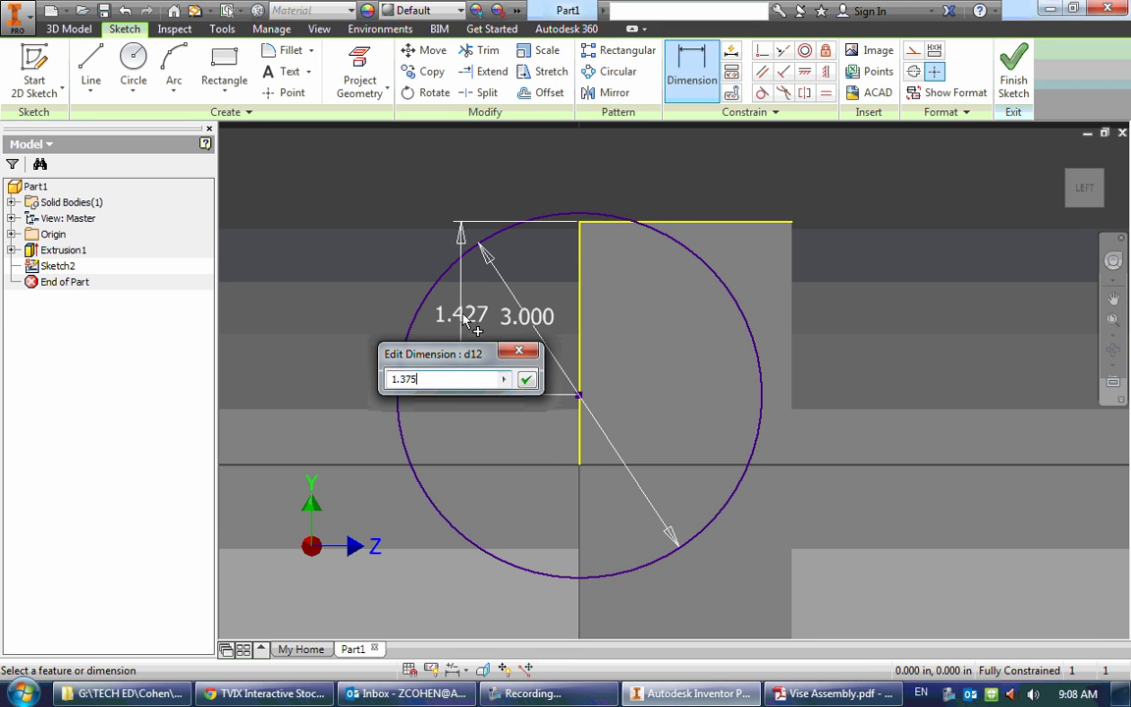
key("Return")
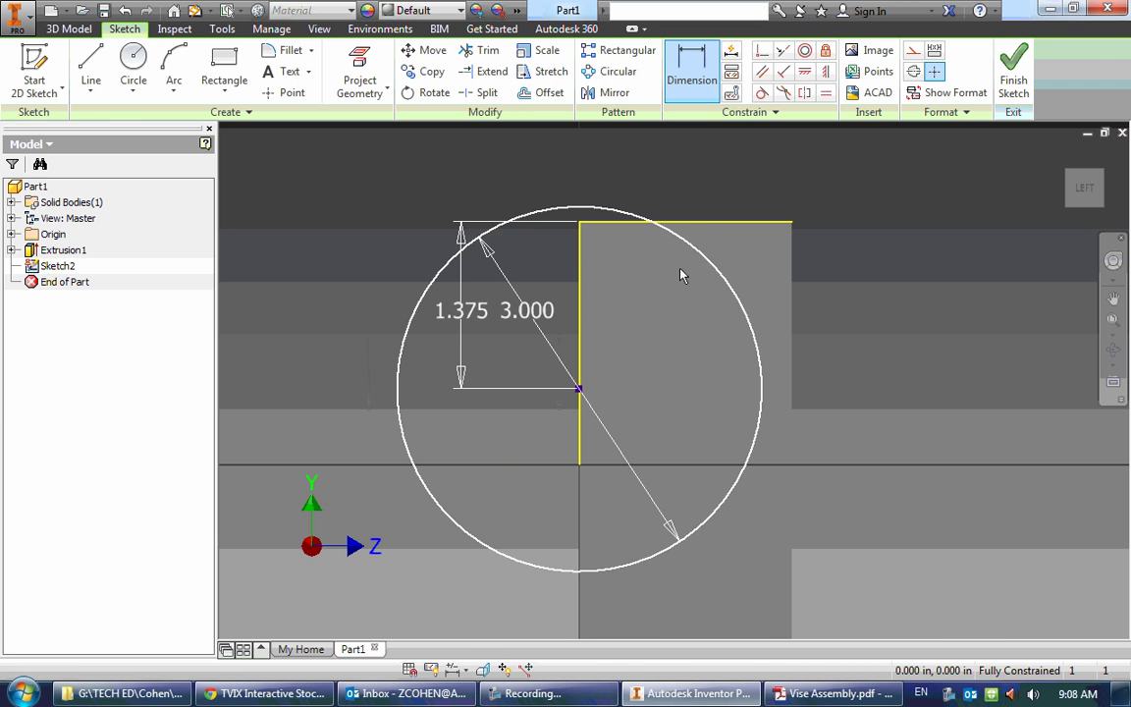
key("Escape")
left_click(833, 693)
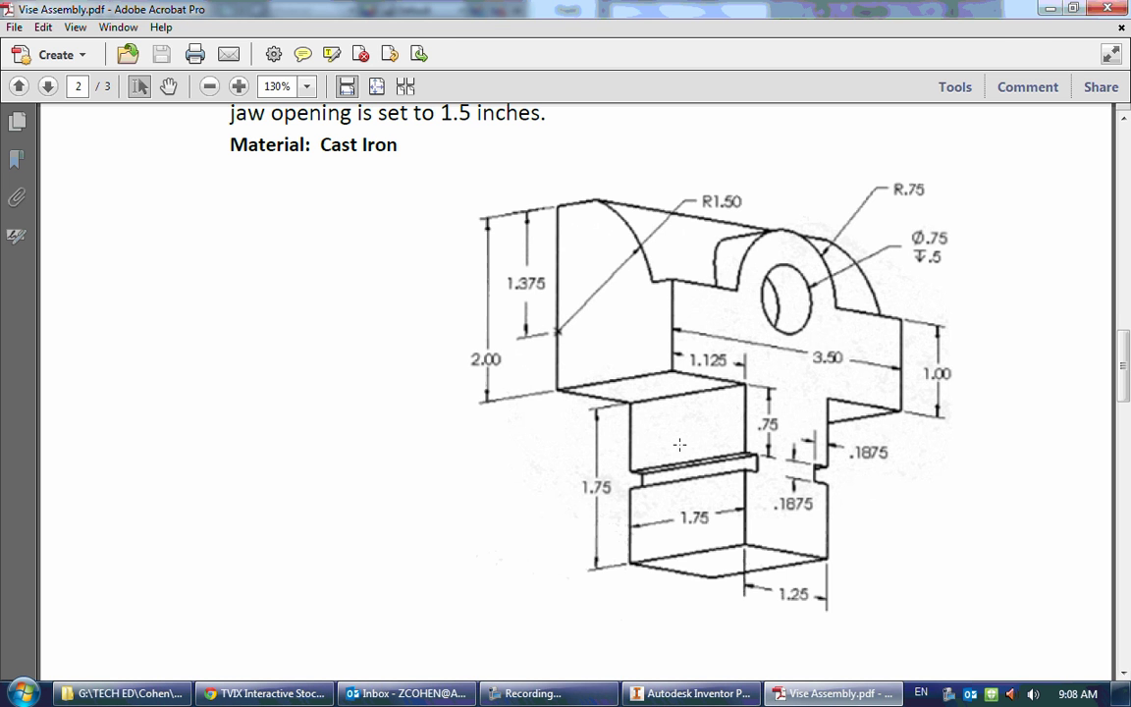
left_click(693, 693)
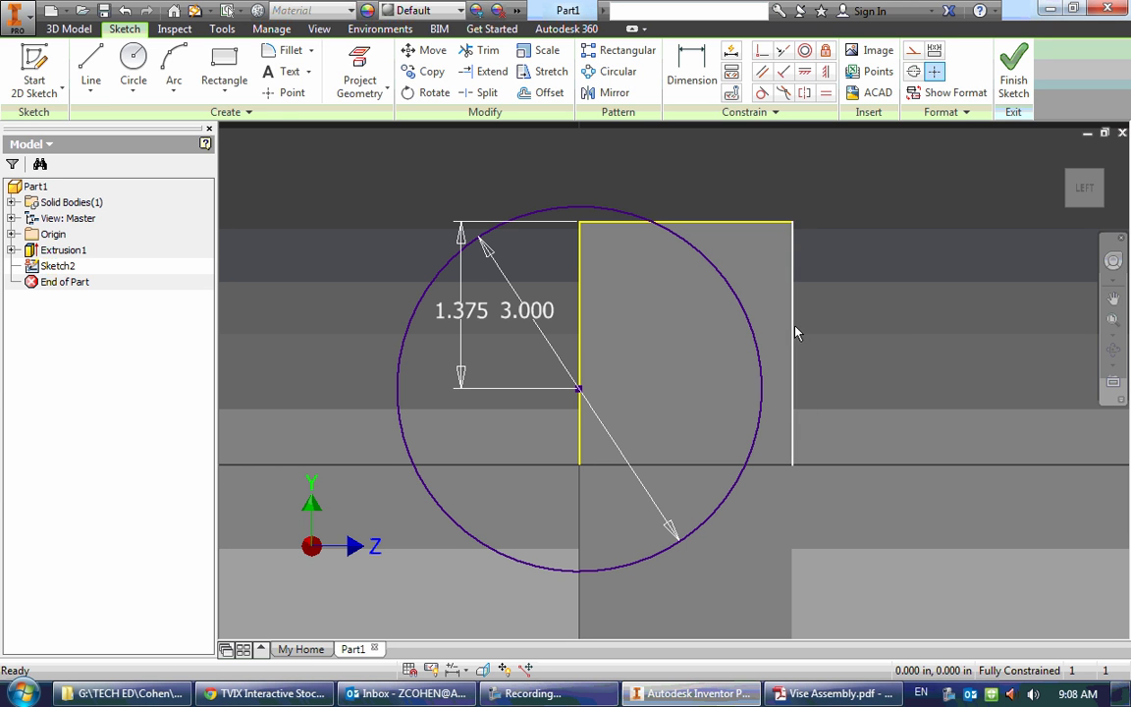
Draw a line down the block's right edge and a 0.250 horizontal line to the circle.
left_click(91, 61)
left_click(793, 222)
double_click(792, 555)
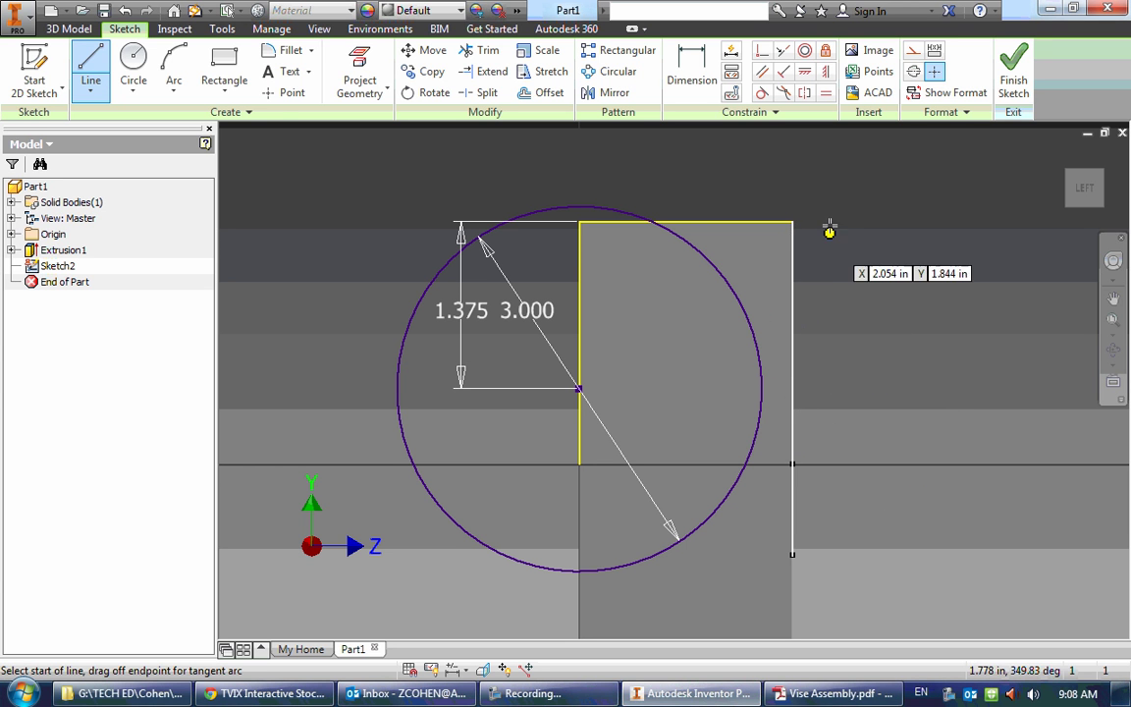
left_click(792, 341)
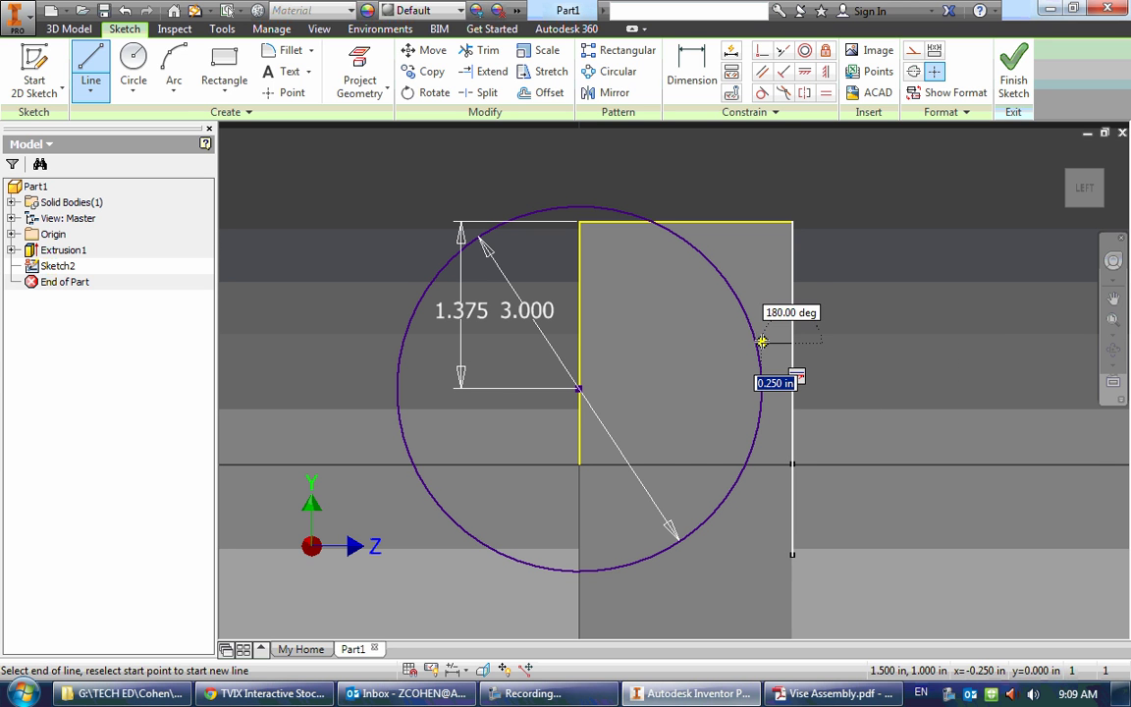
left_click(757, 342)
key("Escape")
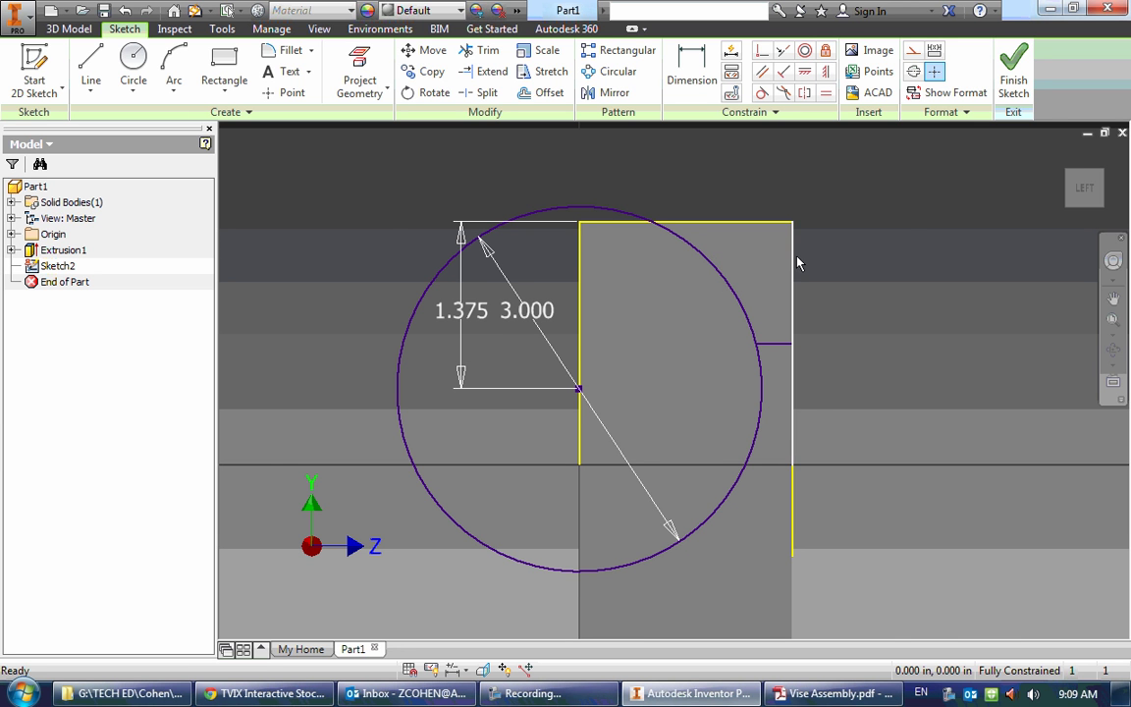
Start an extrusion of Sketch2, then cancel it to fix the sketch first.
key("e")
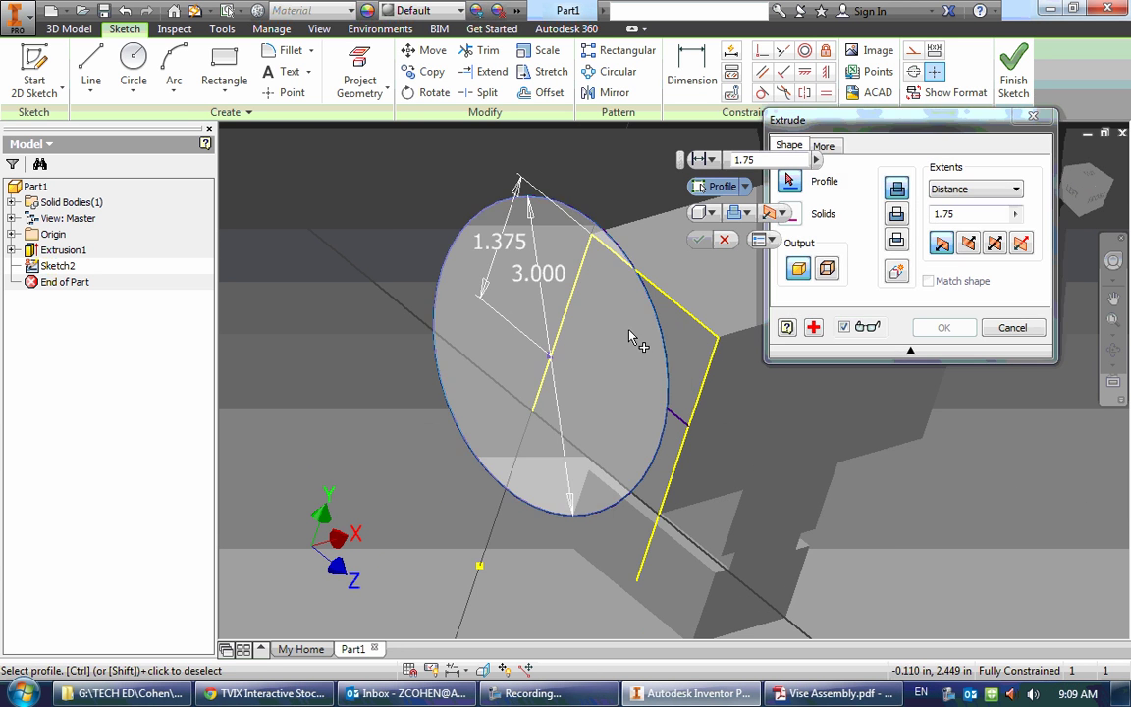
right_click(678, 345)
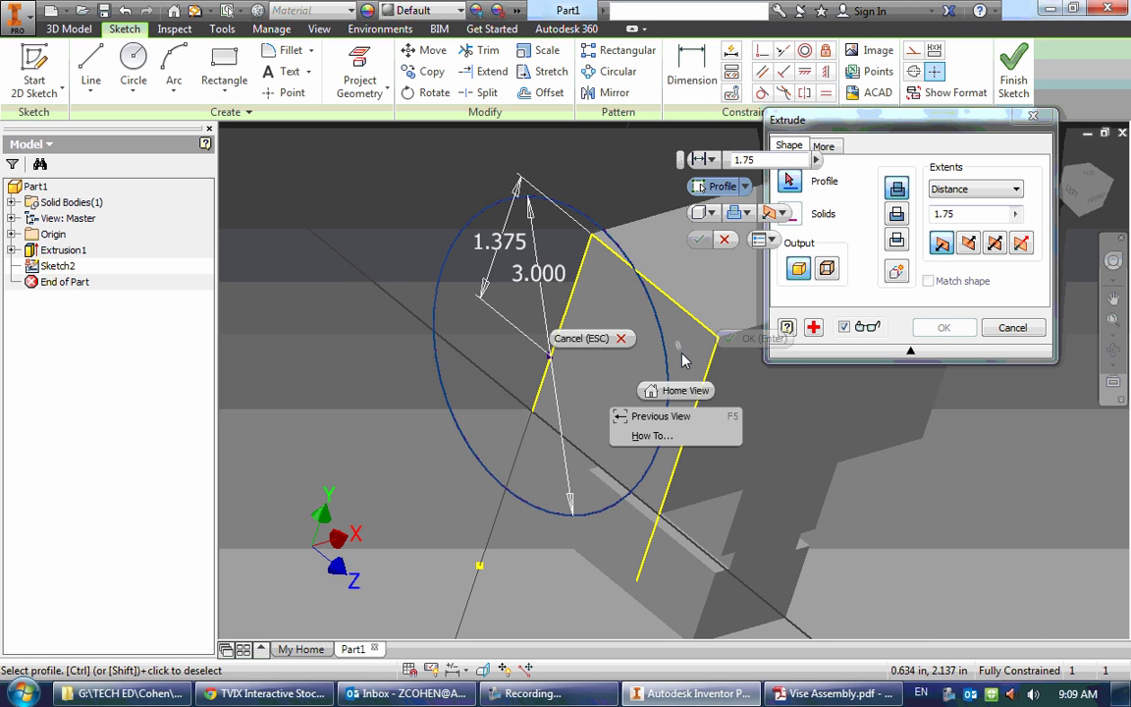
key("Escape")
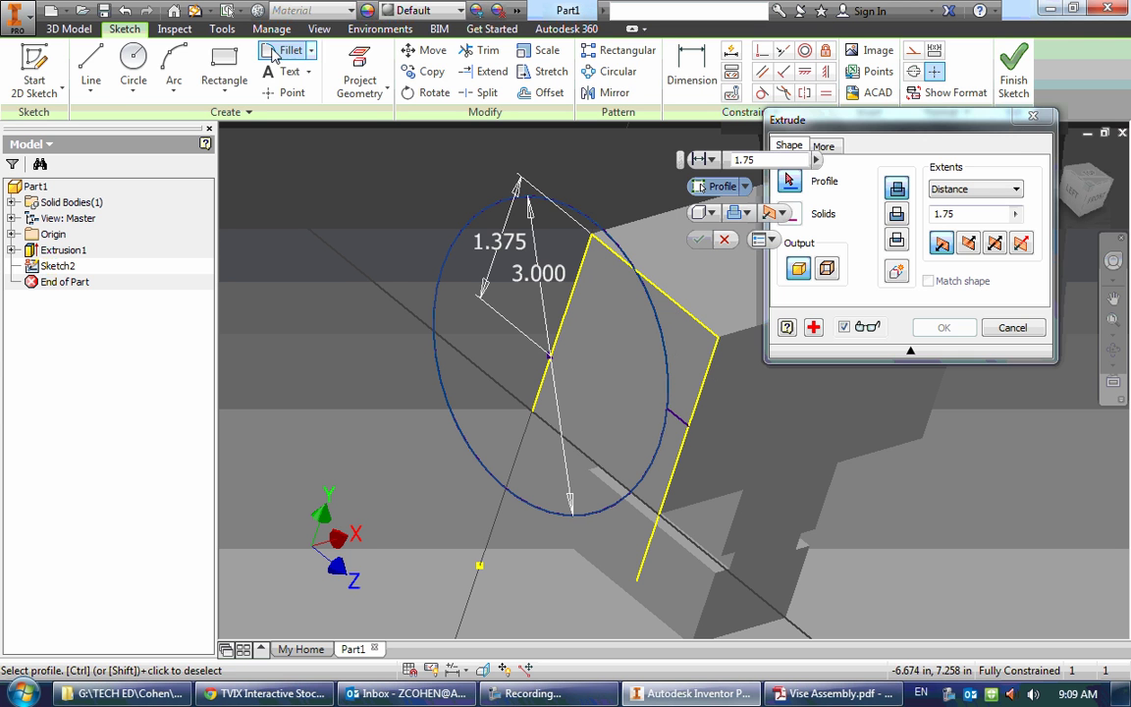
key("Escape")
Draw lines along the part's top edge to the corner and perpendicular down to the circle.
left_click(91, 68)
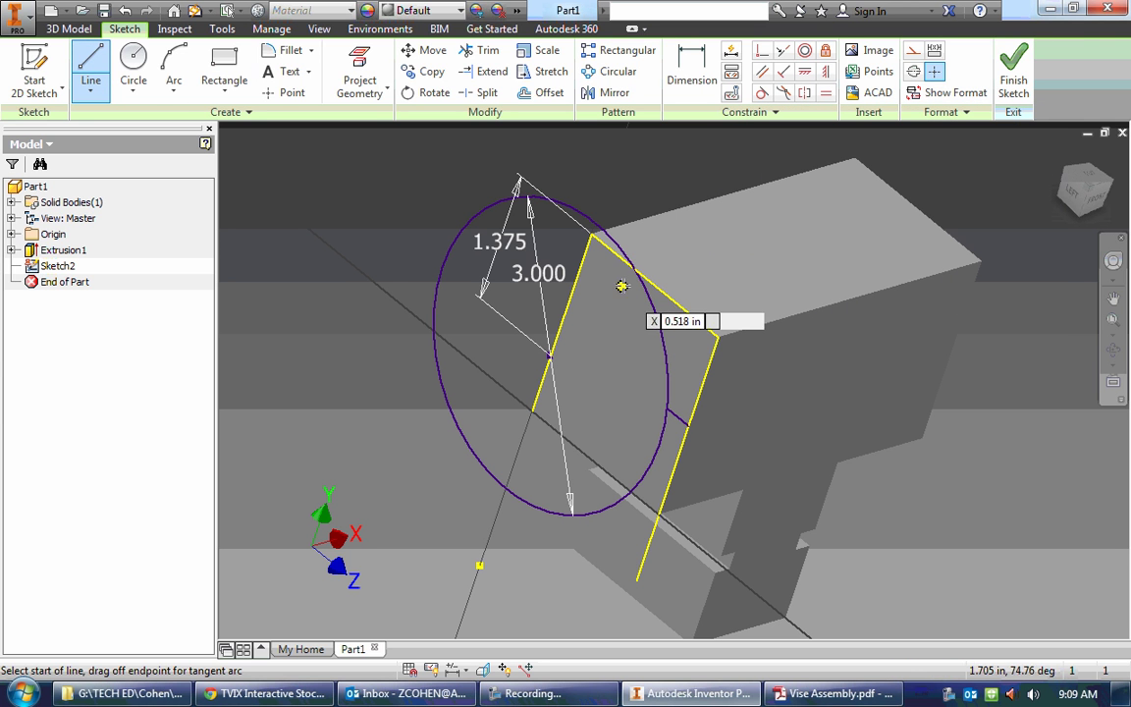
left_click(635, 267)
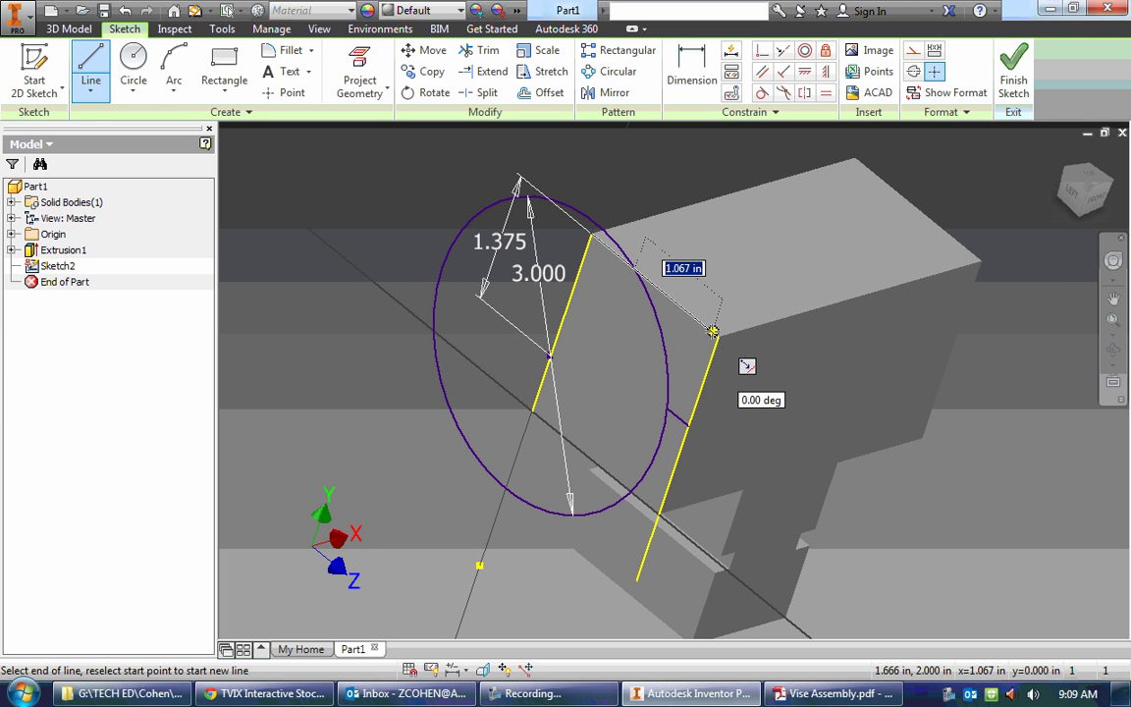
left_click(718, 336)
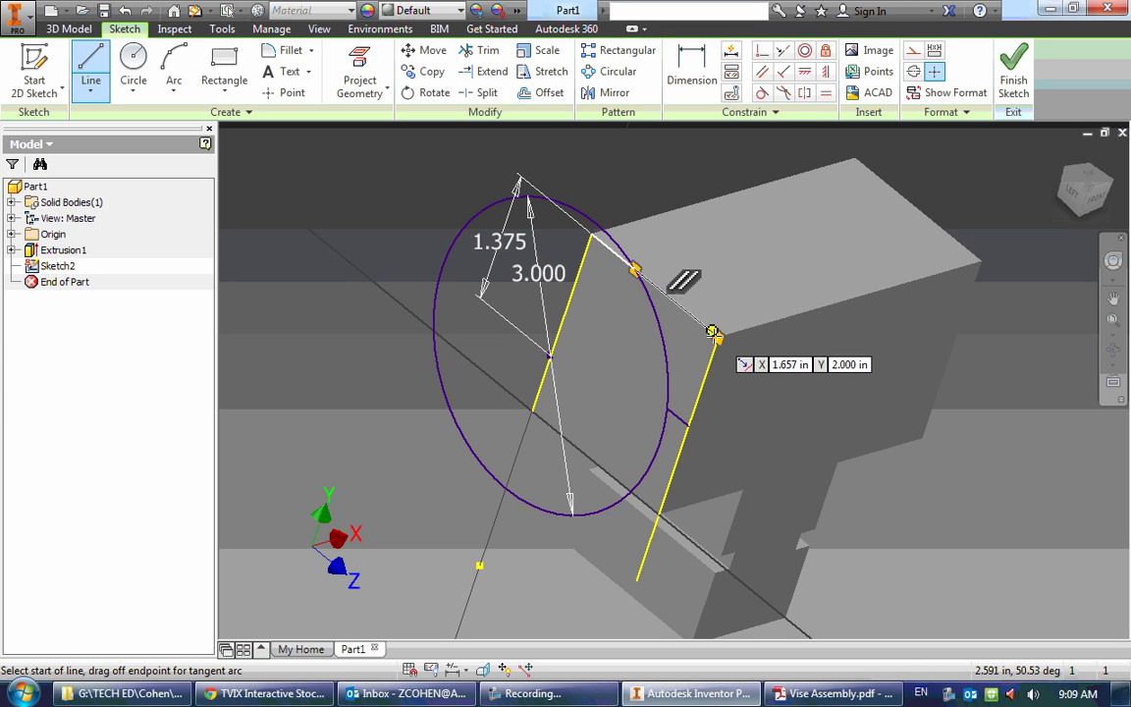
left_click(719, 336)
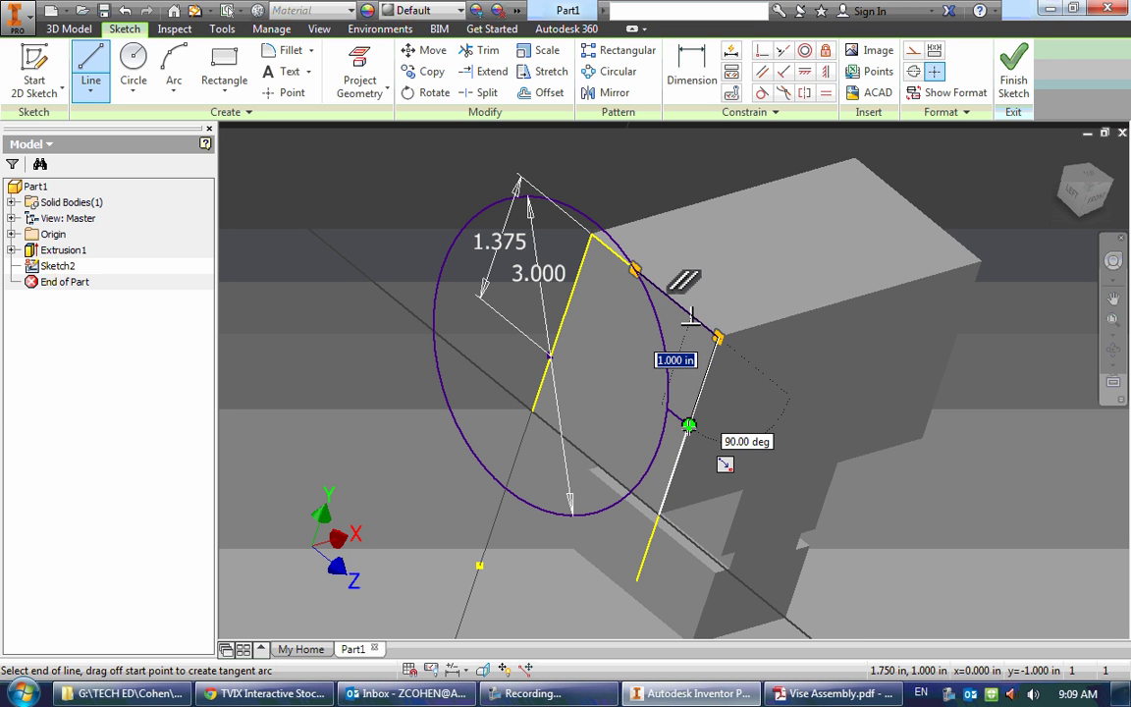
left_click(688, 426)
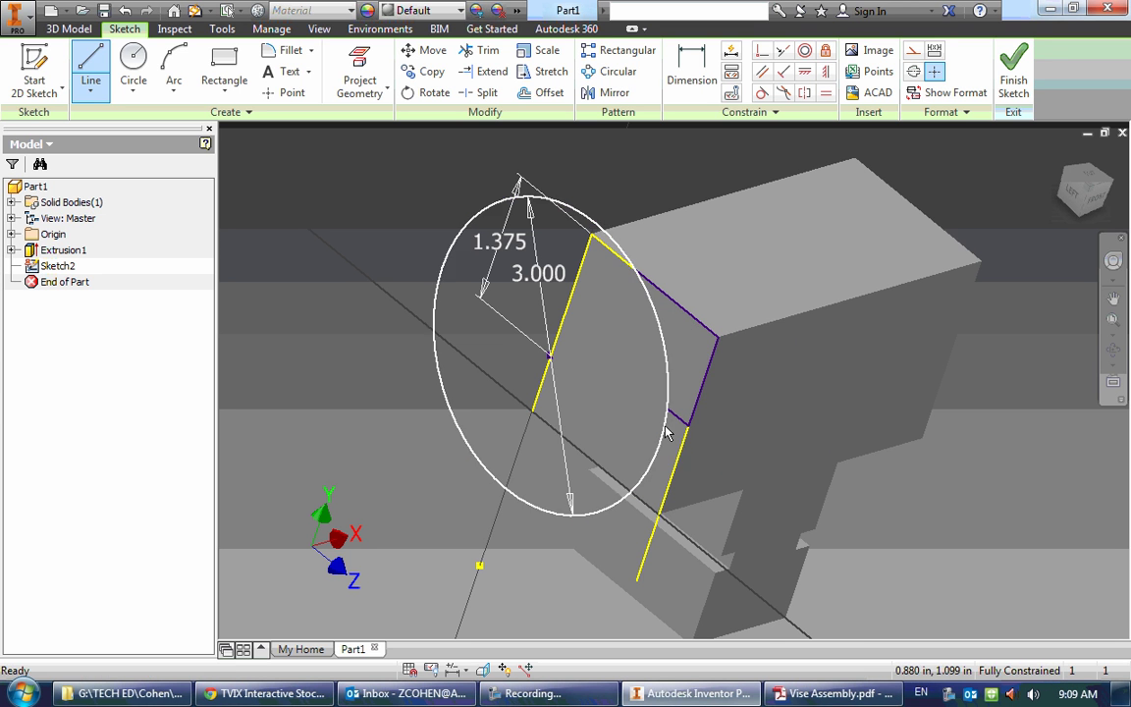
key("Escape")
Extrude the box-shaped region as a Cut with All extents to form the curved top.
key("e")
left_click(660, 353)
left_click(656, 349)
left_click(896, 214)
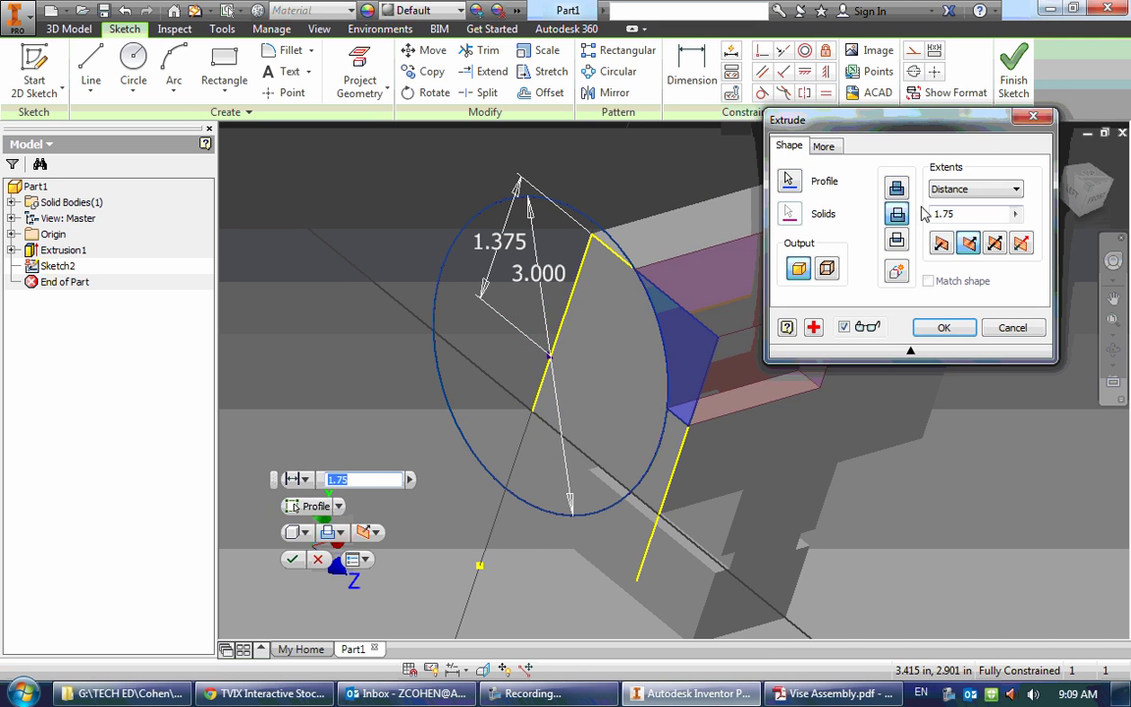
left_click(976, 188)
left_click(948, 251)
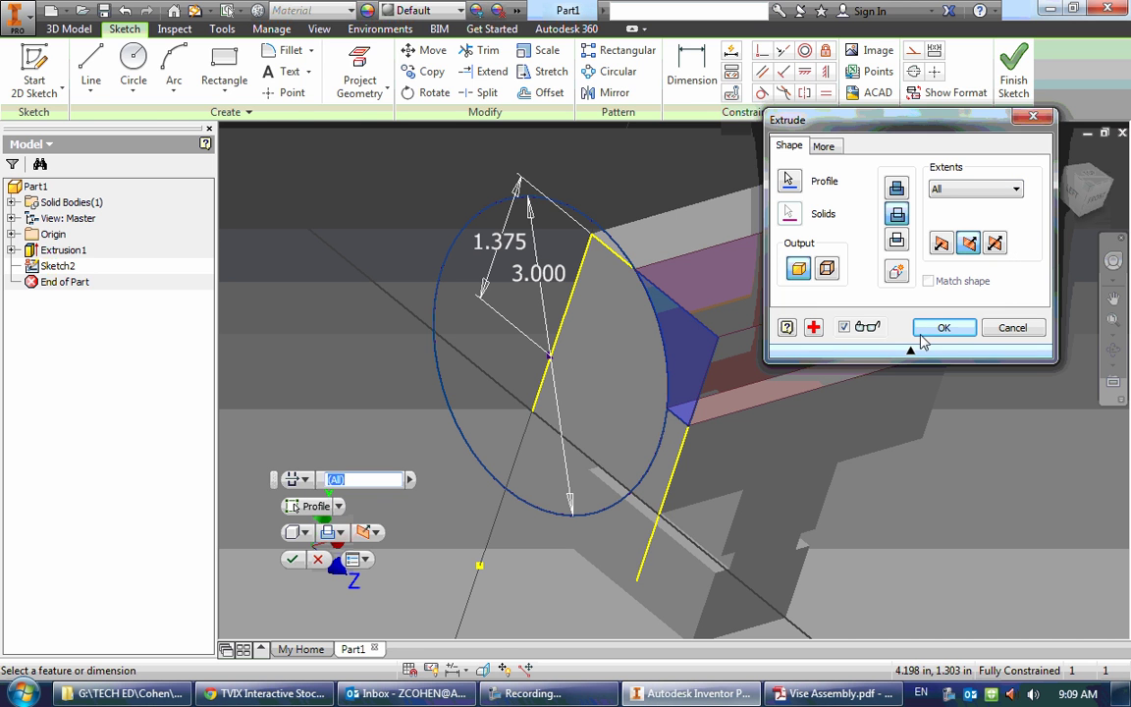
left_click(941, 328)
mouse_move(741, 337)
middle_mouse_down("shift")
mouse_move(787, 305)
mouse_move(745, 310)
mouse_move(726, 329)
middle_mouse_up("shift")
Check the vise jaw drawing, then start a new 2D sketch on the jaw's front face.
key("alt+Tab")
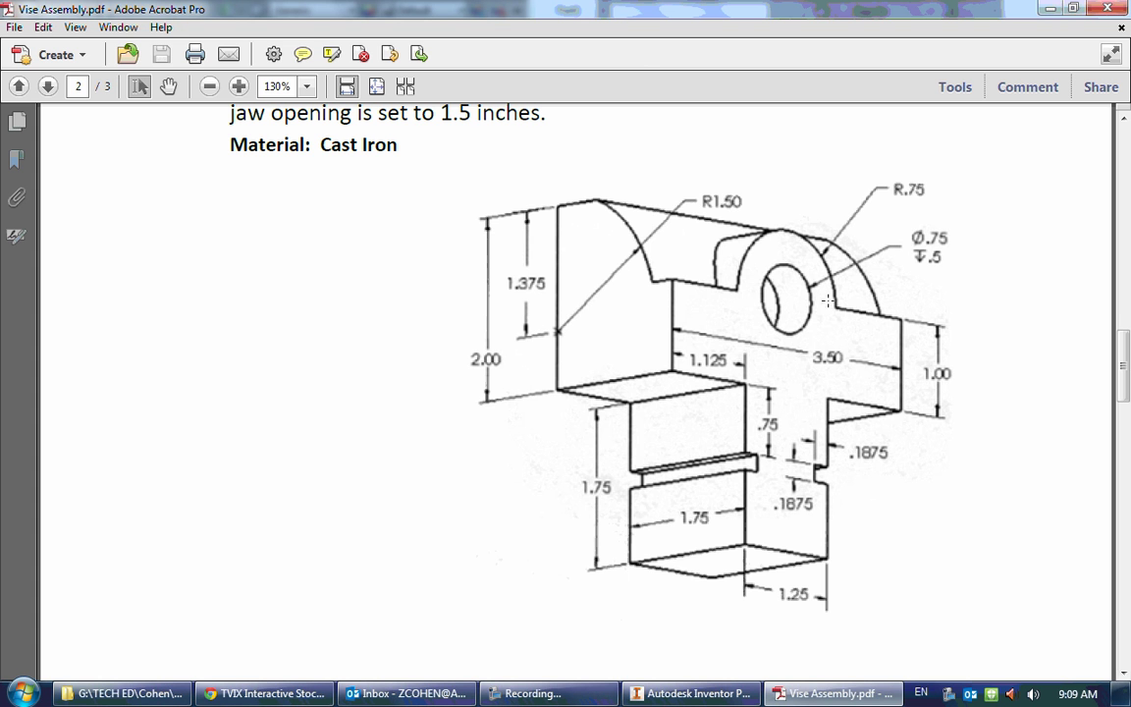
left_click(698, 695)
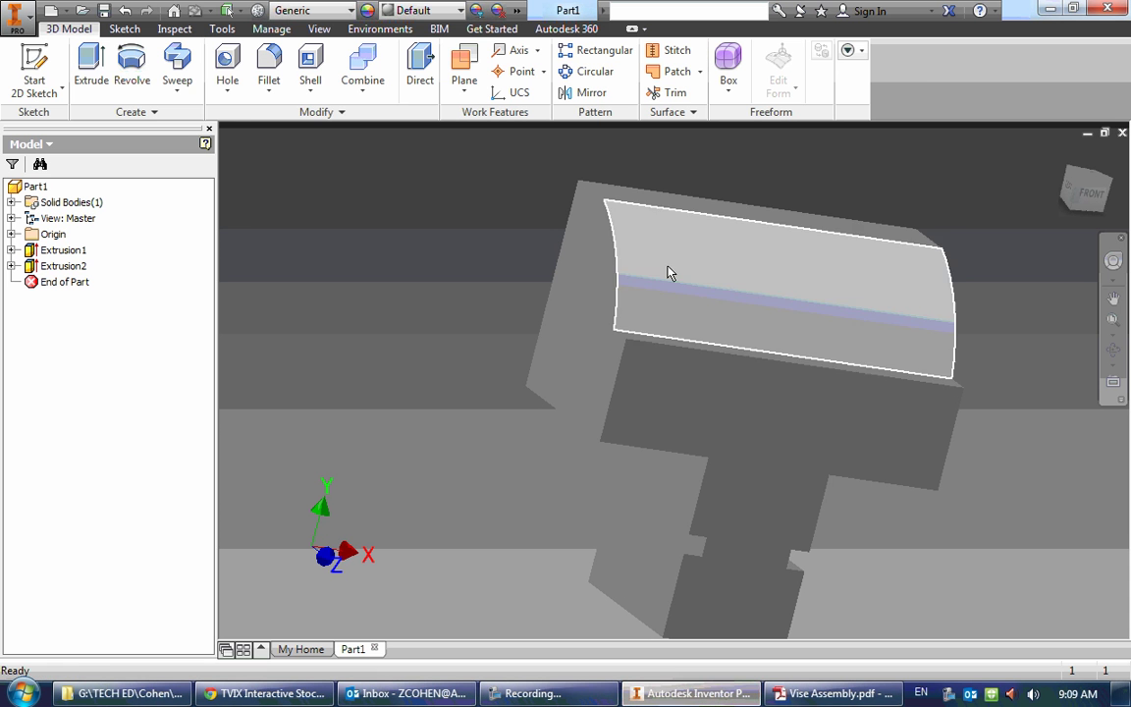
key("d")
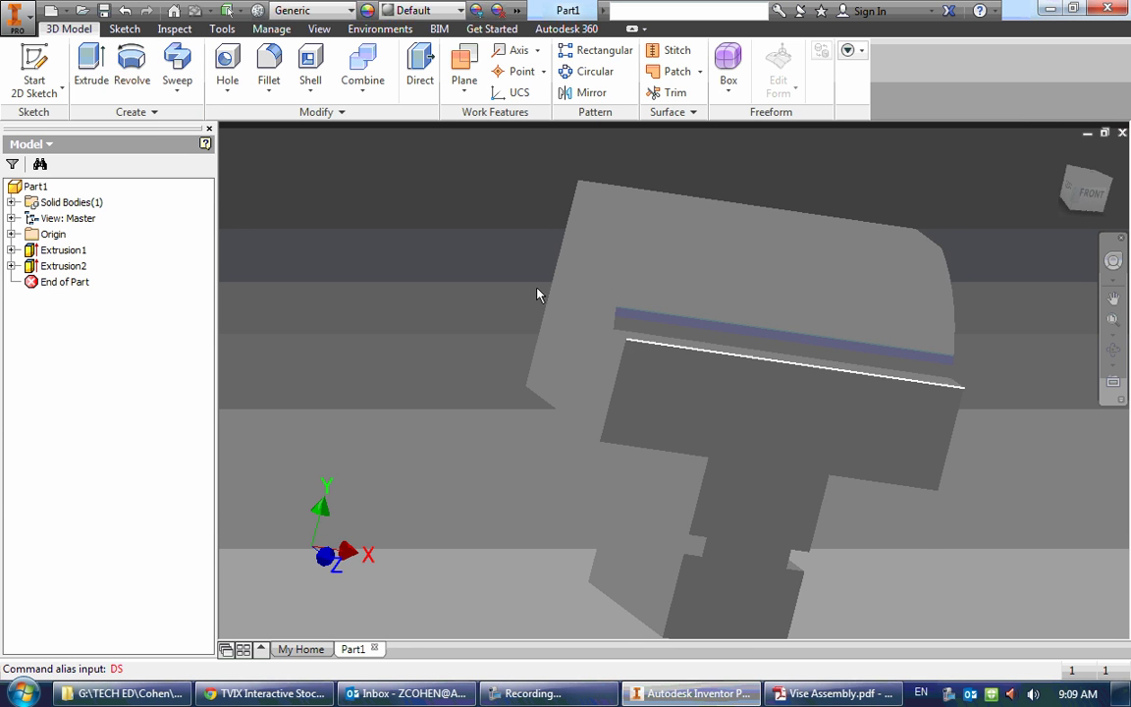
key("Return")
left_click(775, 398)
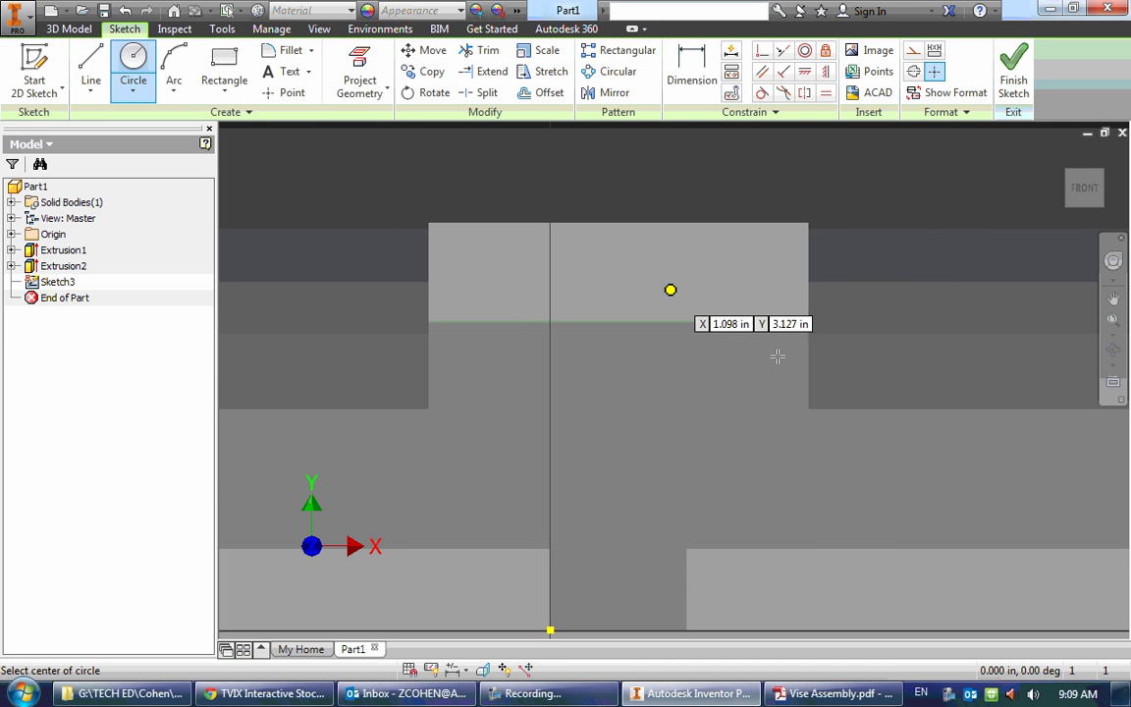
Draw a 1.5 diameter circle centred on the front face's horizontal edge.
left_click(618, 330)
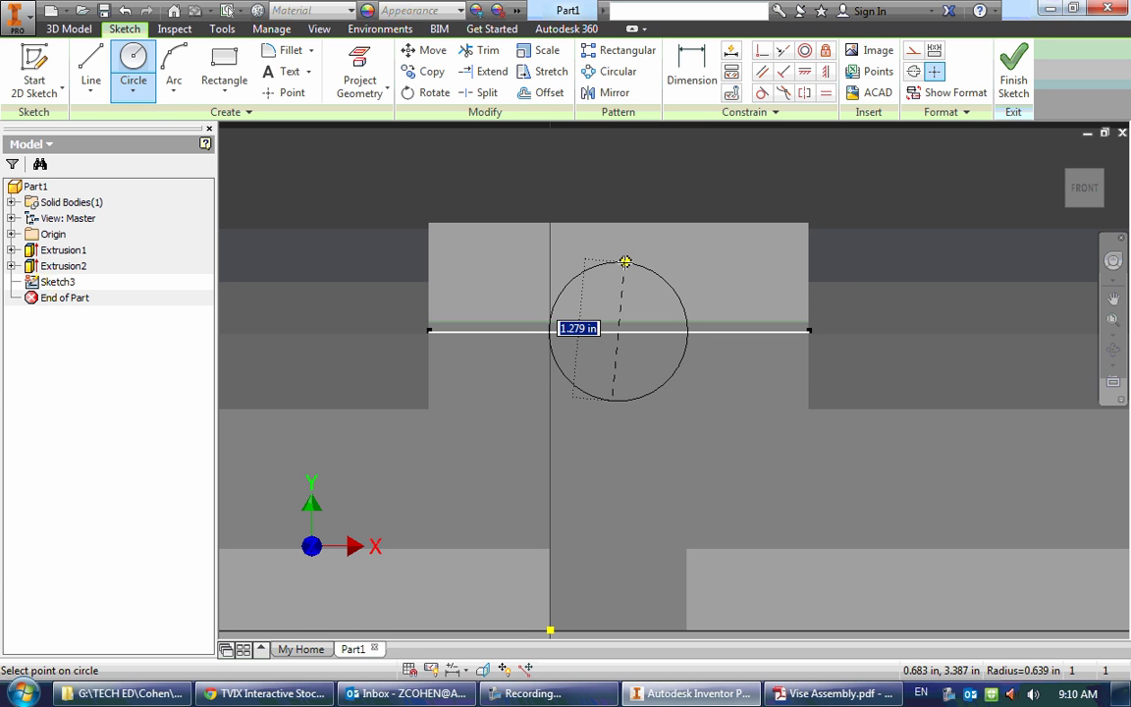
type("1.5")
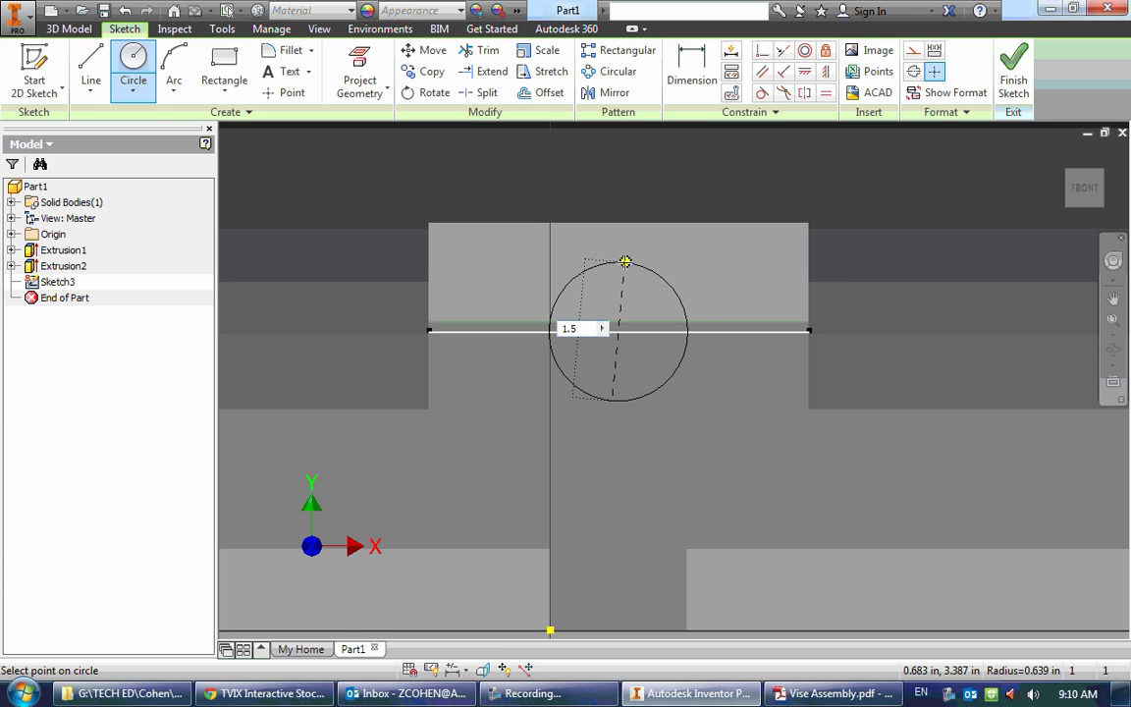
key("Return")
key("Escape")
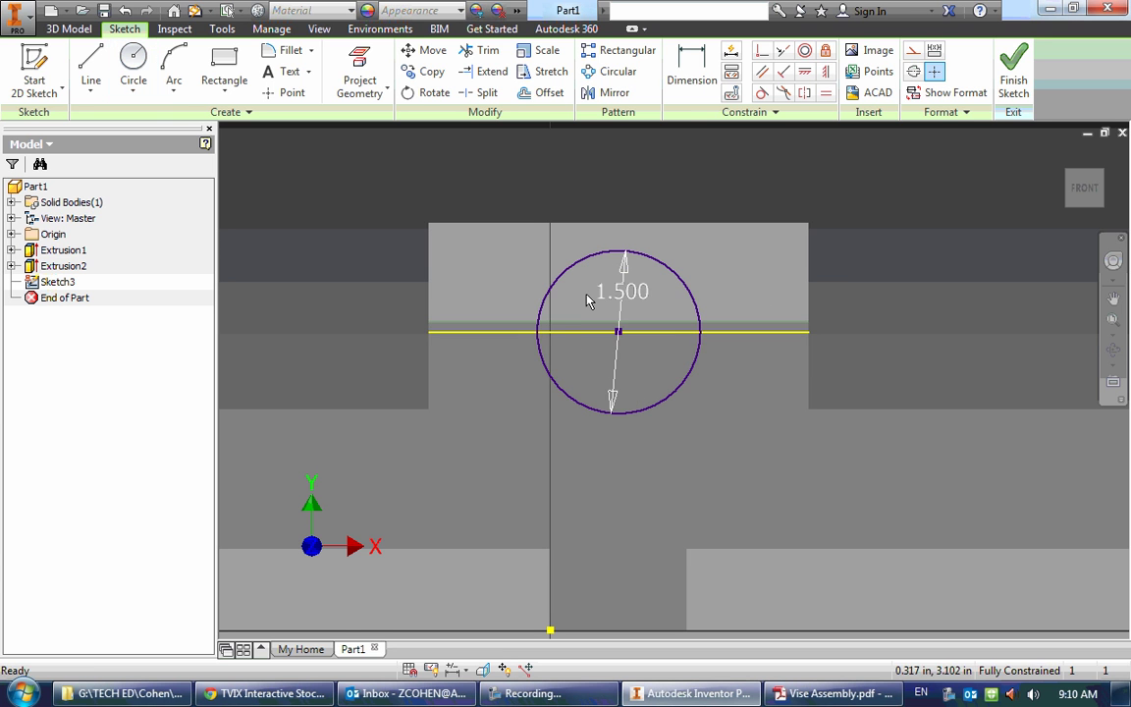
Extrude the 1.500 circle To the curved top face, joined to the jaw, as Extrusion3.
left_click(69, 29)
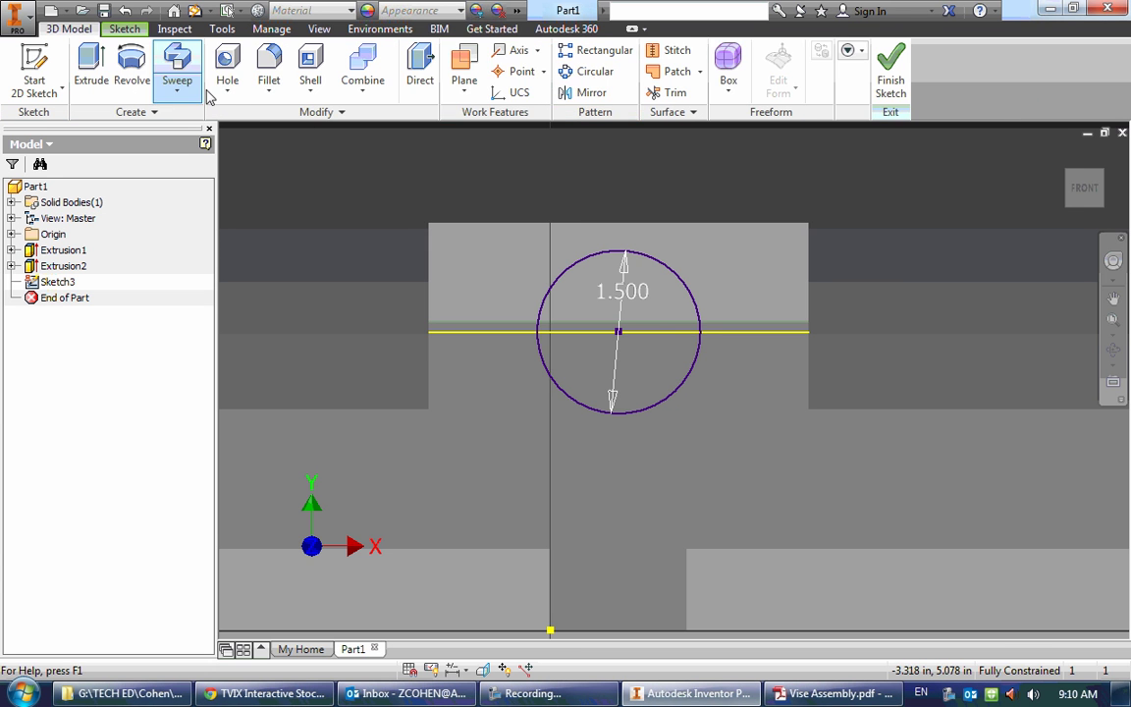
left_click(91, 69)
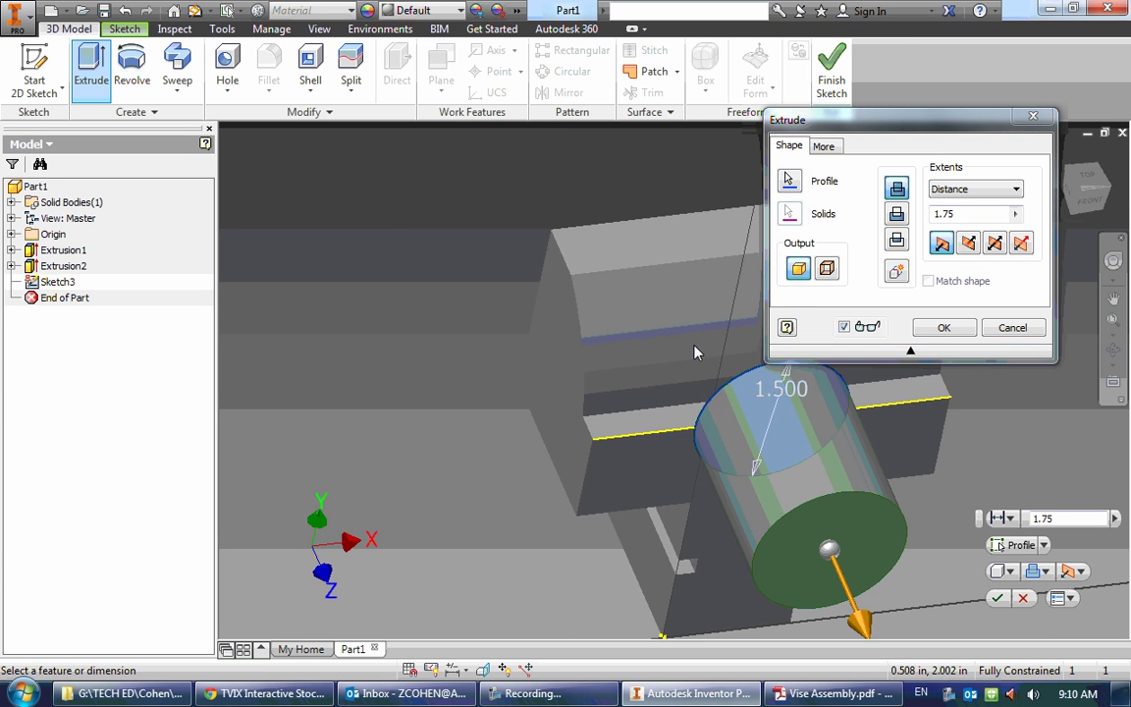
left_click(950, 189)
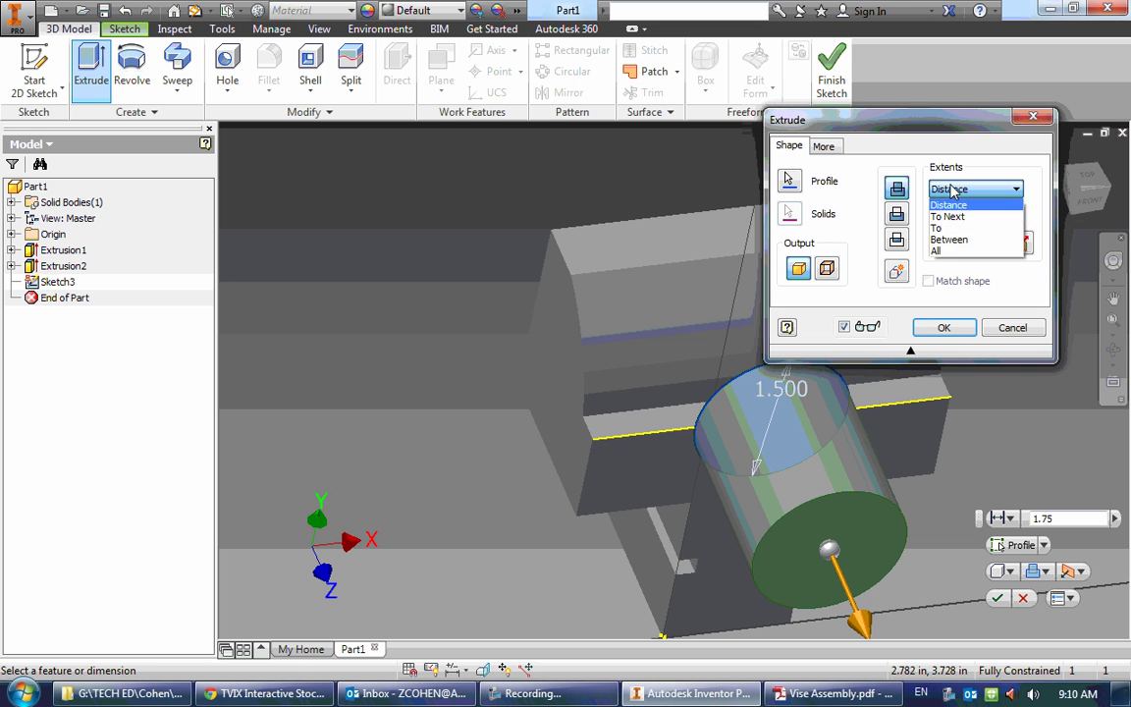
left_click(944, 242)
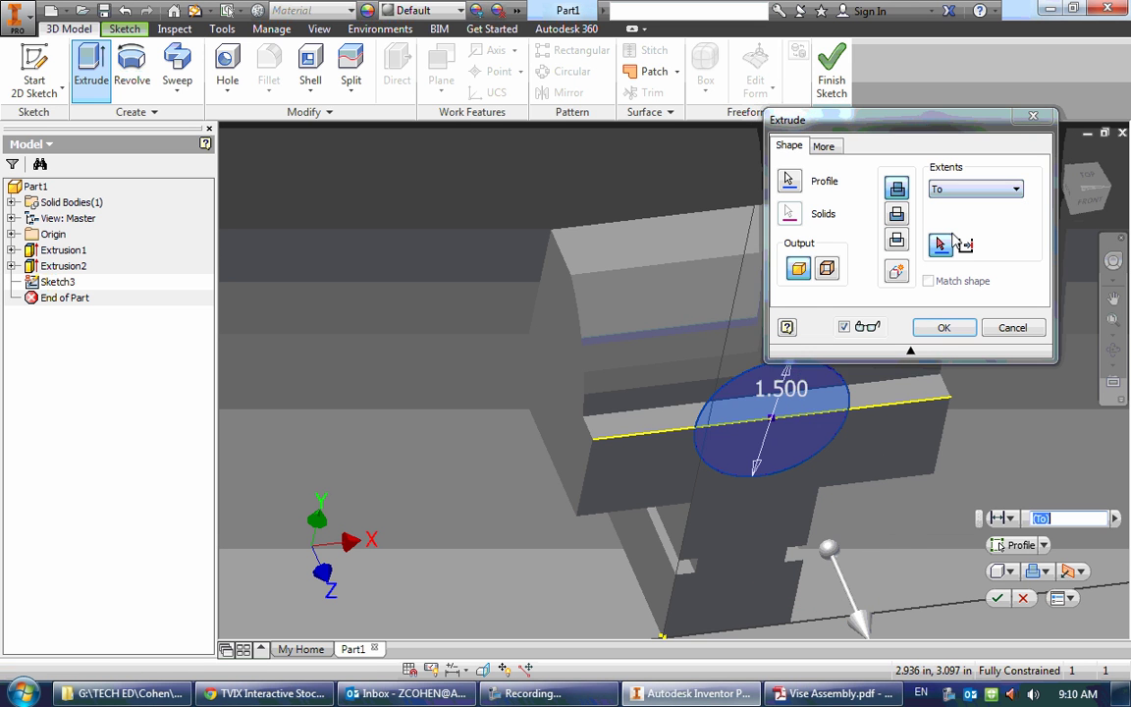
left_click(688, 304)
middle_click_drag(707, 241, 756, 201, "shift")
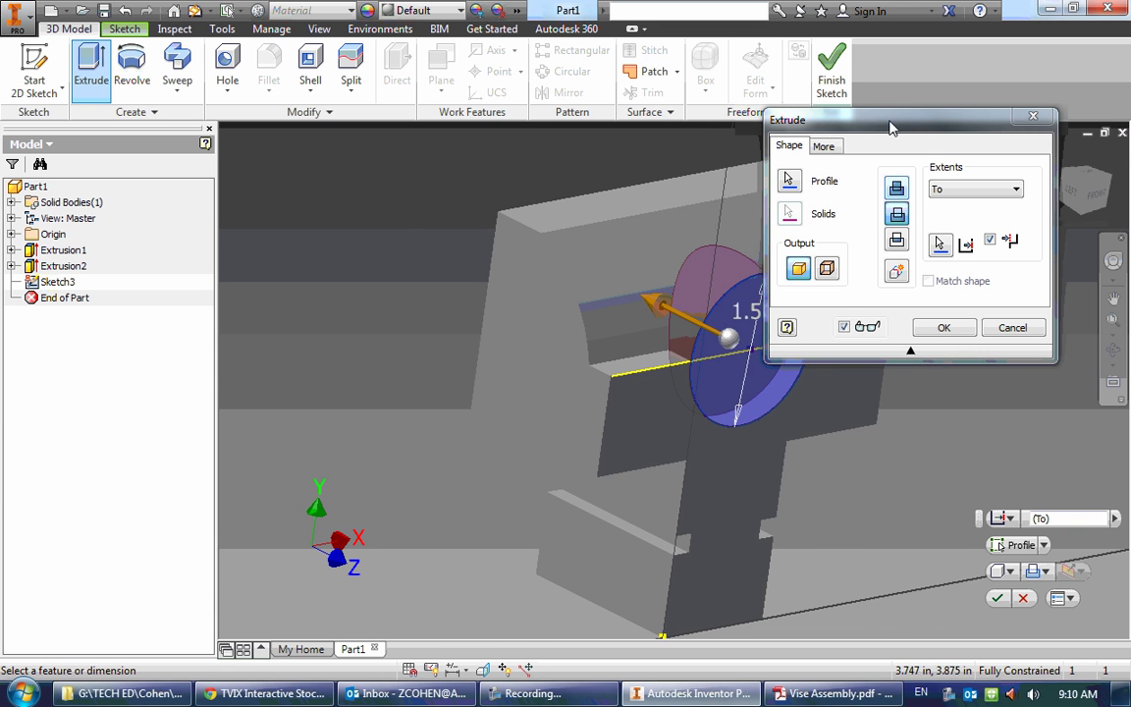
left_click_drag(891, 123, 330, 143)
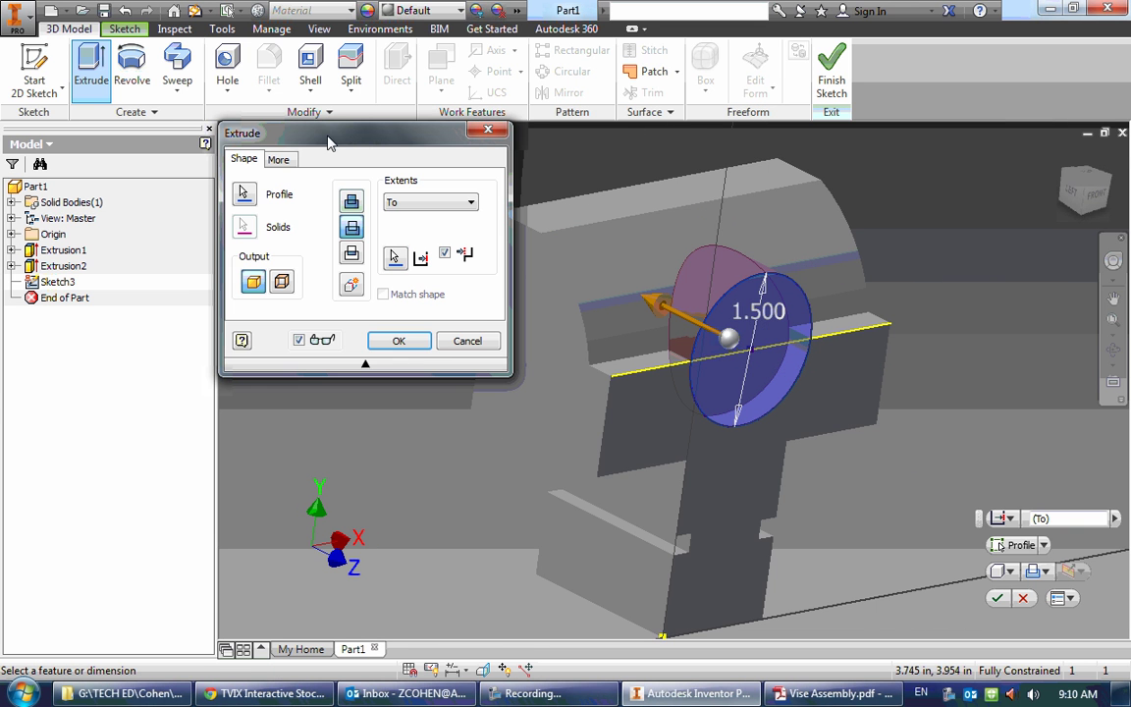
left_click(353, 205)
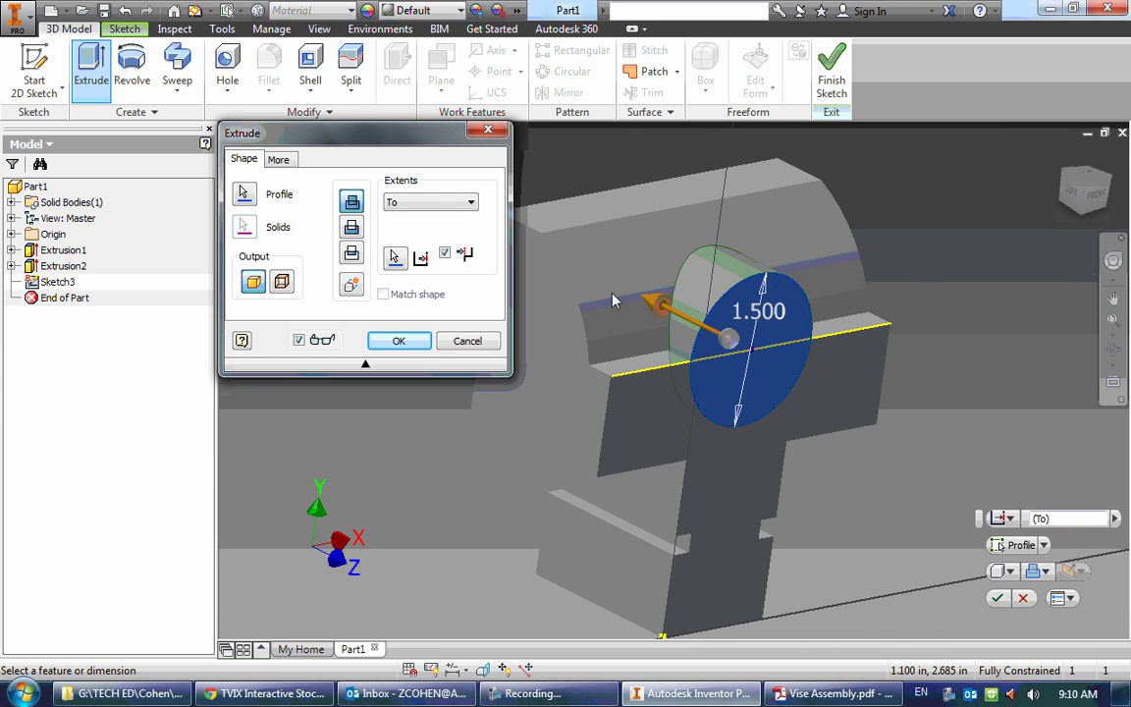
left_click(414, 345)
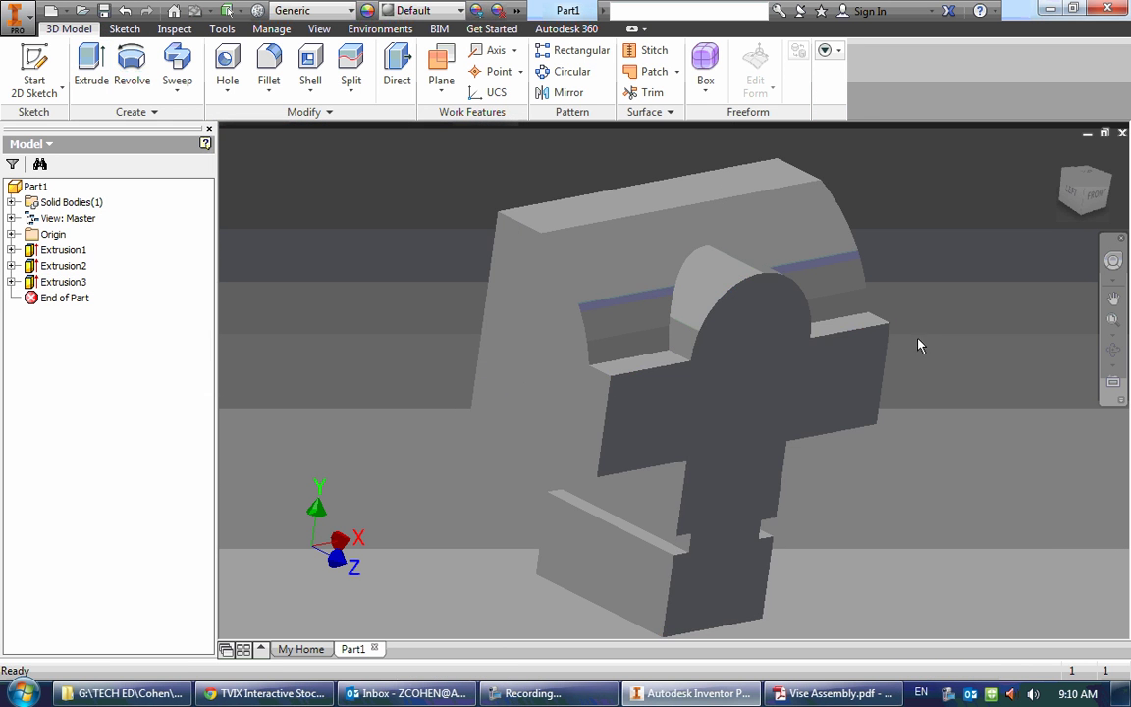
Place a new hole on the boss's front face, concentric with its rounded edge.
middle_click_drag(895, 363, 765, 356, "shift")
left_click(803, 689)
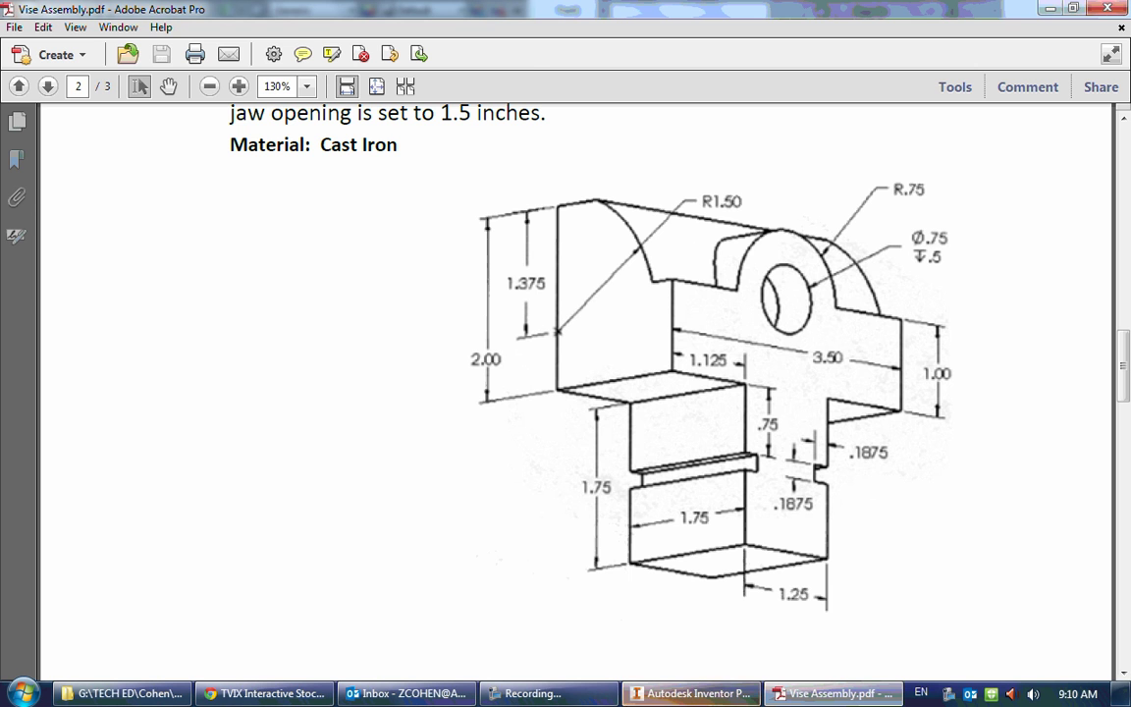
left_click(692, 693)
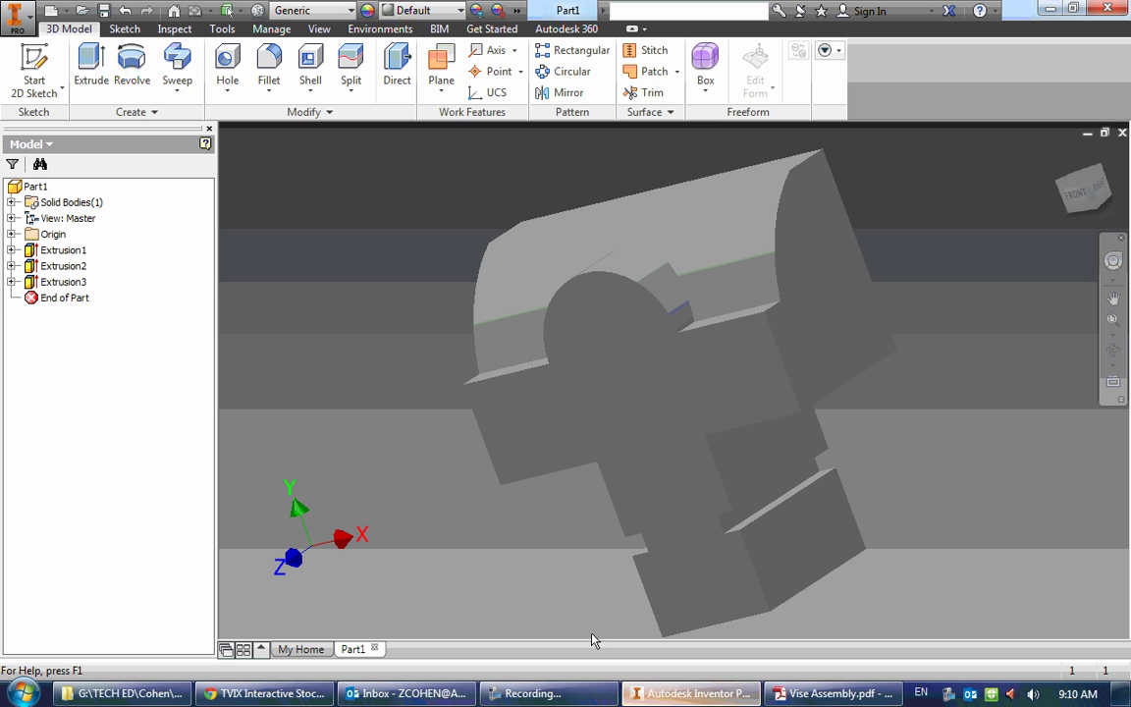
left_click(227, 59)
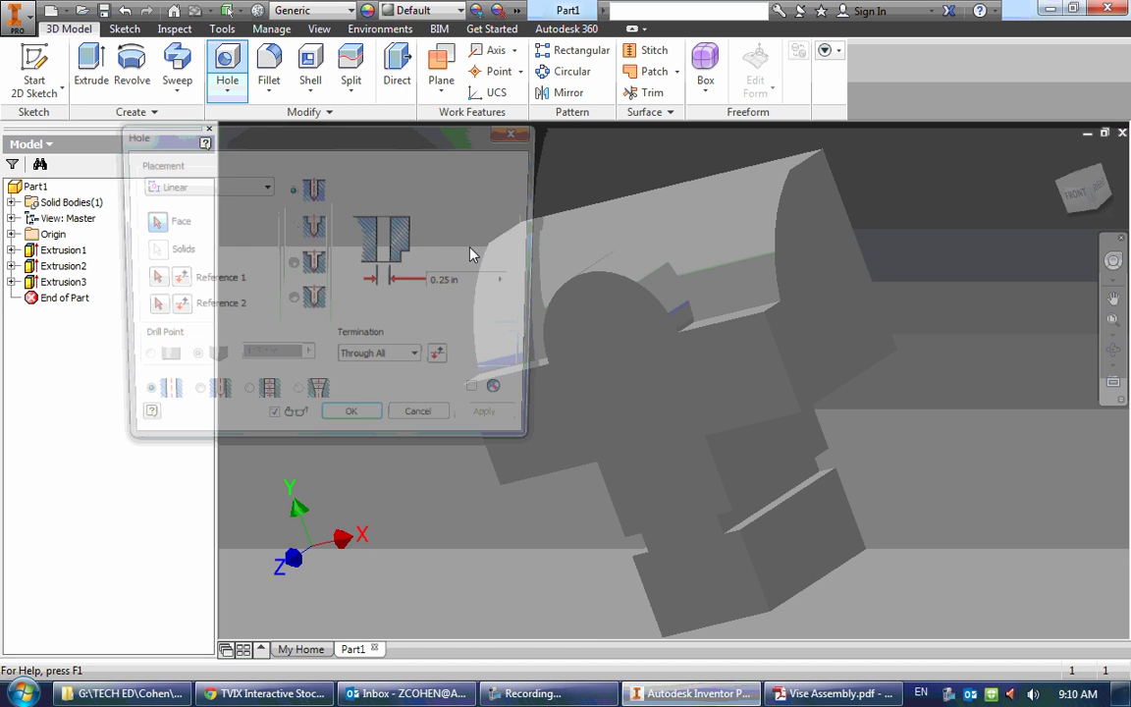
left_click_drag(437, 140, 362, 147)
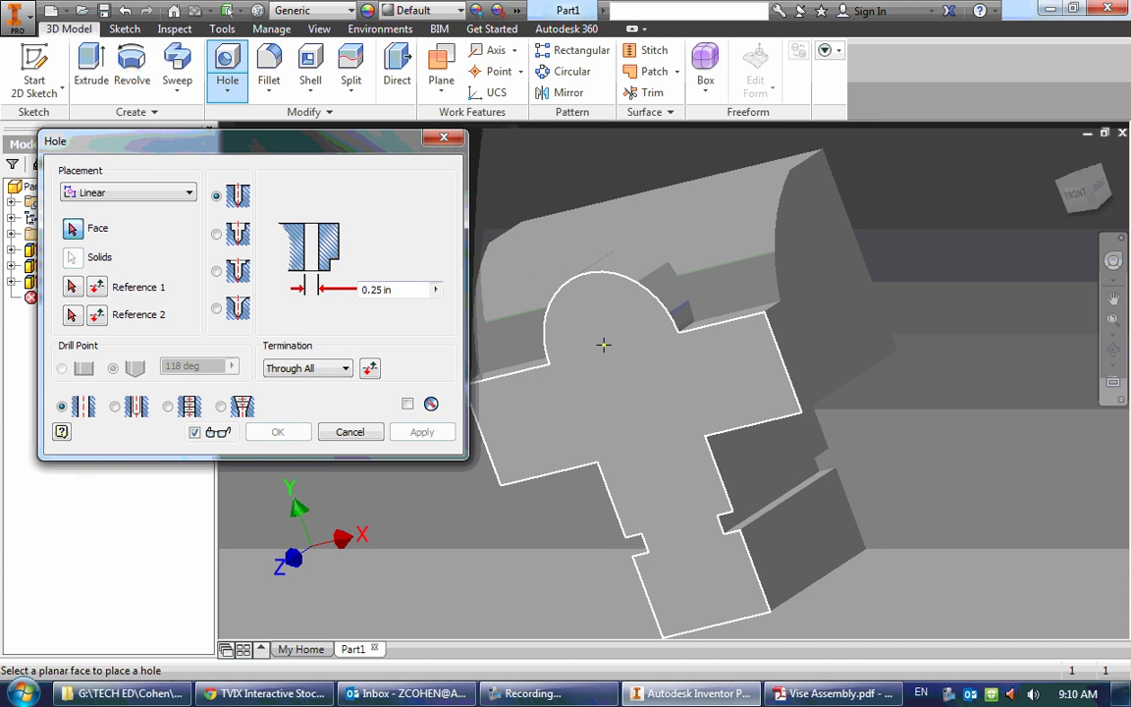
left_click(603, 342)
left_click(567, 286)
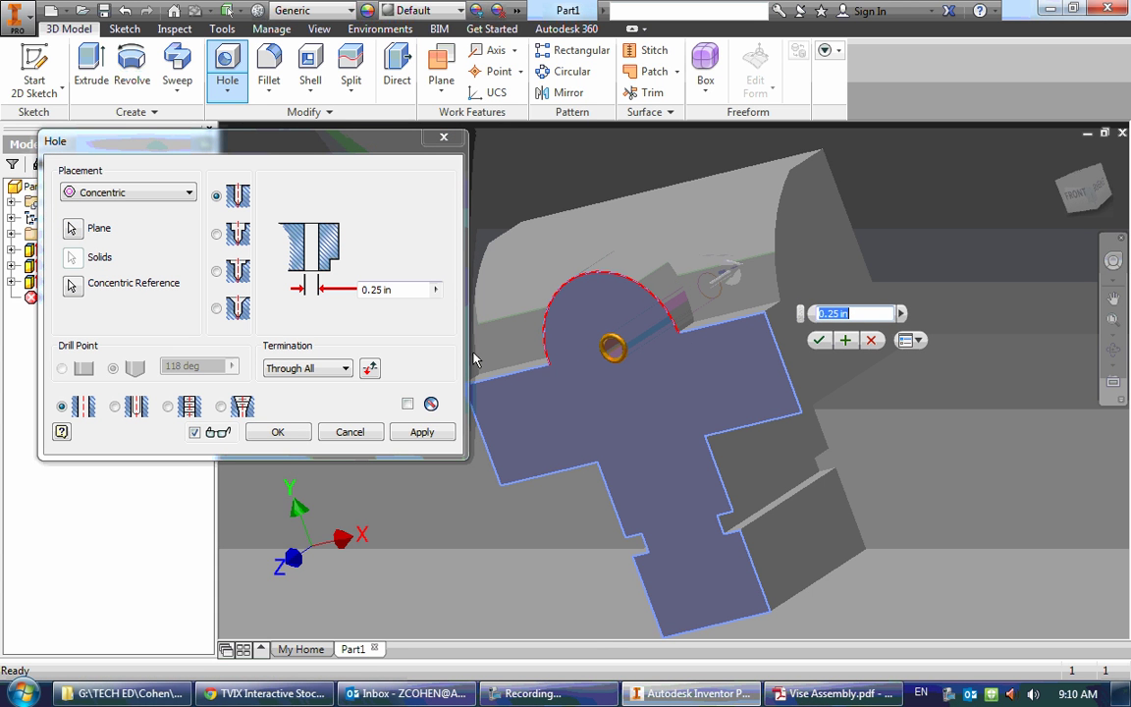
Set the hole termination to Distance with .5 depth and .75 diameter, and create it.
left_click(834, 693)
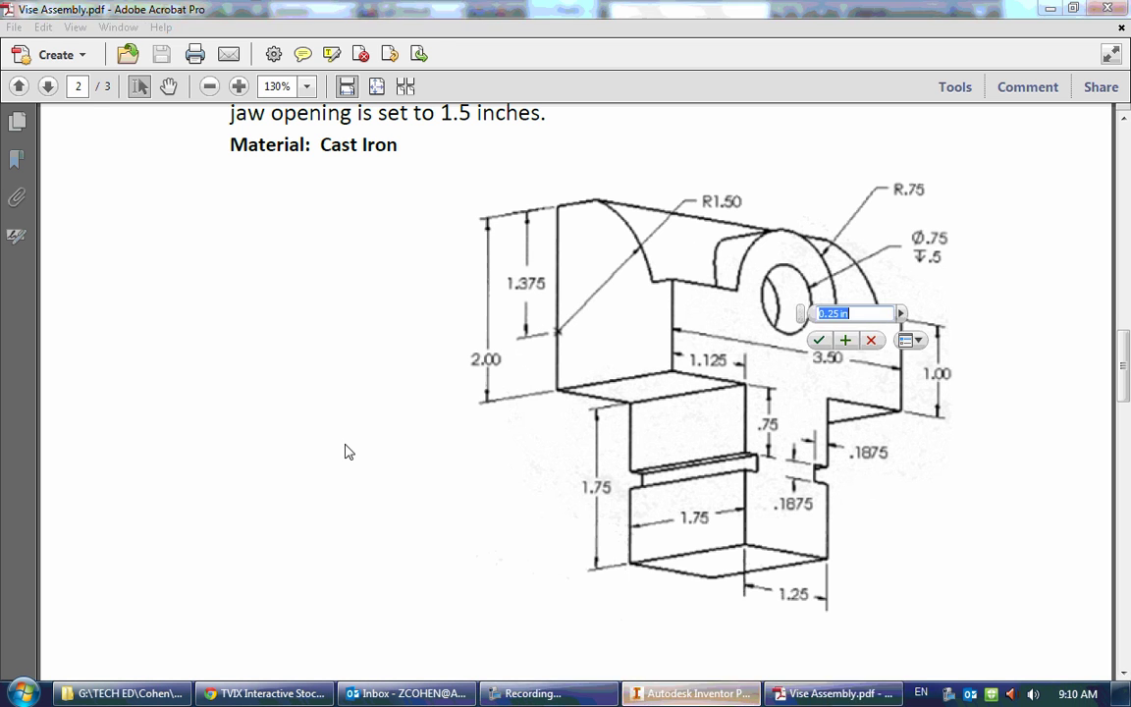
left_click(633, 695)
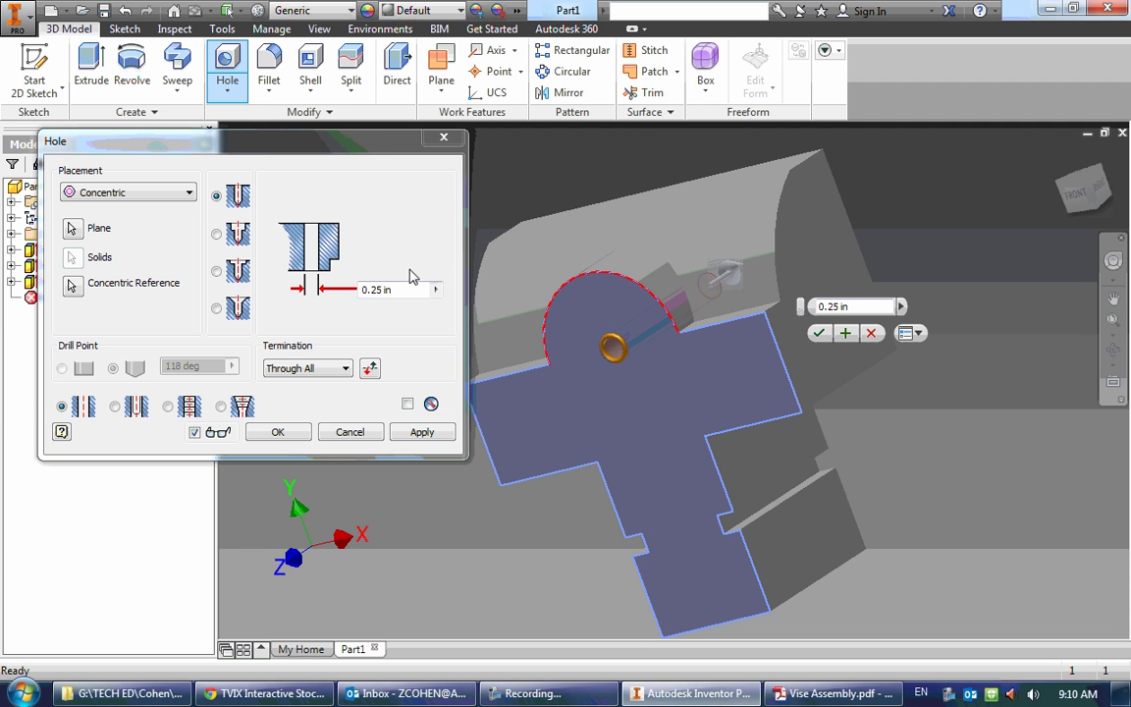
left_click(336, 368)
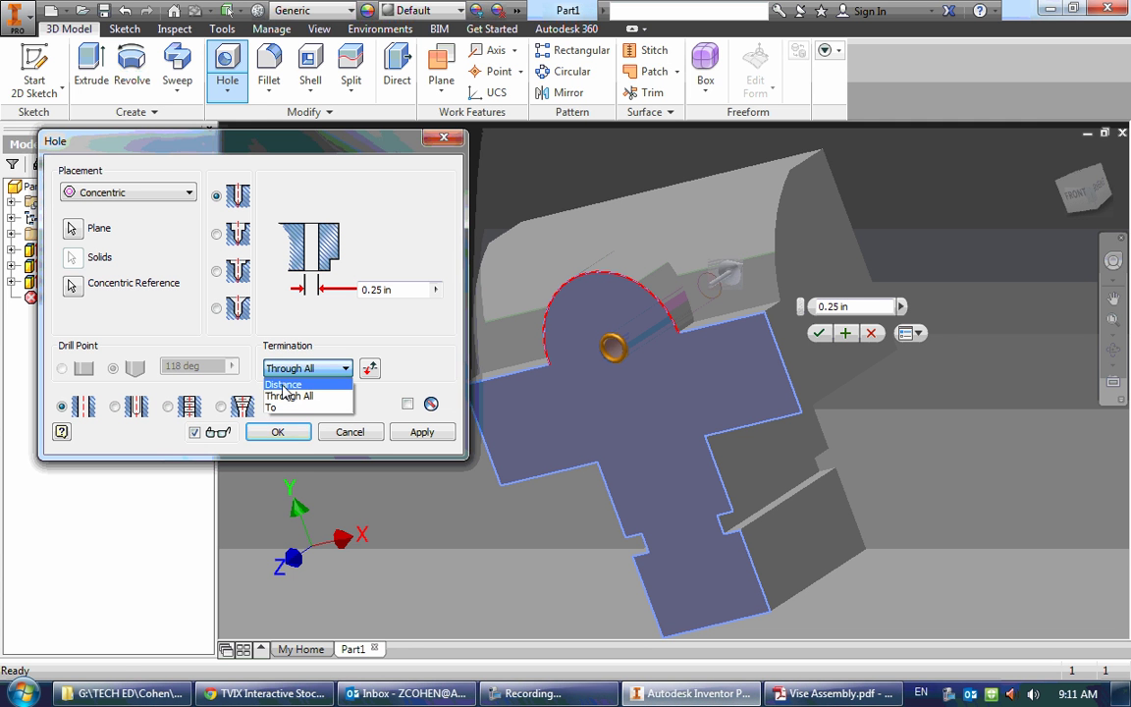
left_click(288, 385)
type(".5")
key("Tab")
type(".75")
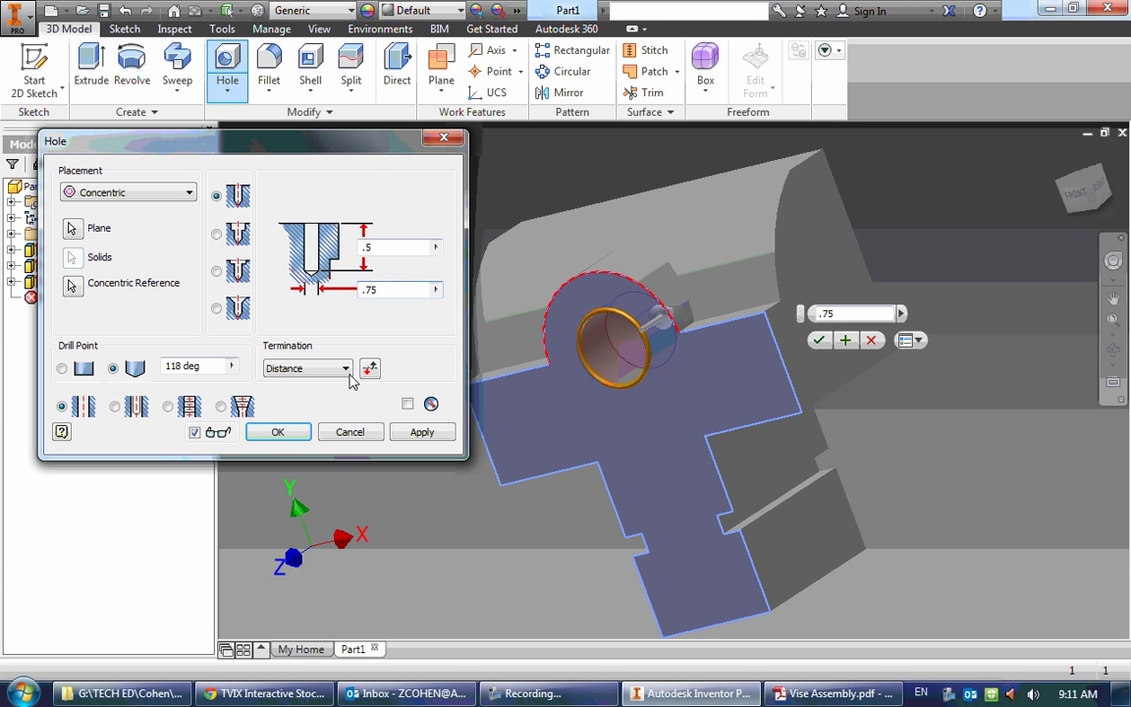
left_click(276, 432)
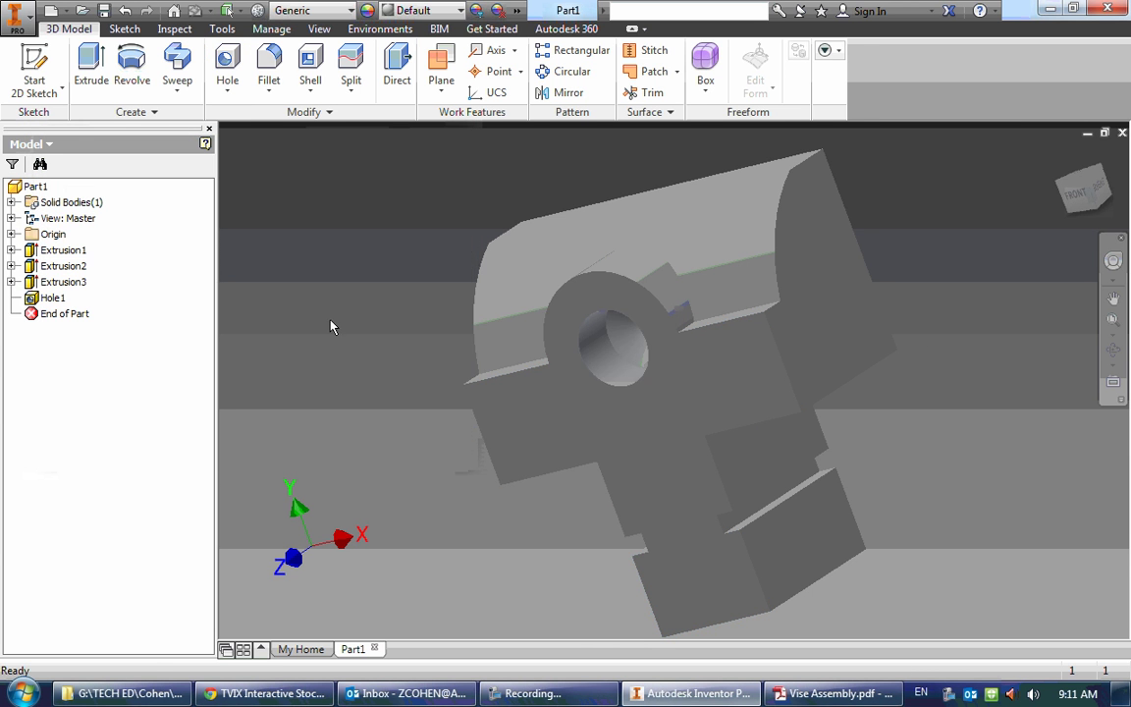
Set the part material to Iron, Cast.
middle_click_drag(320, 341, 437, 316, "shift")
key("alt+Tab")
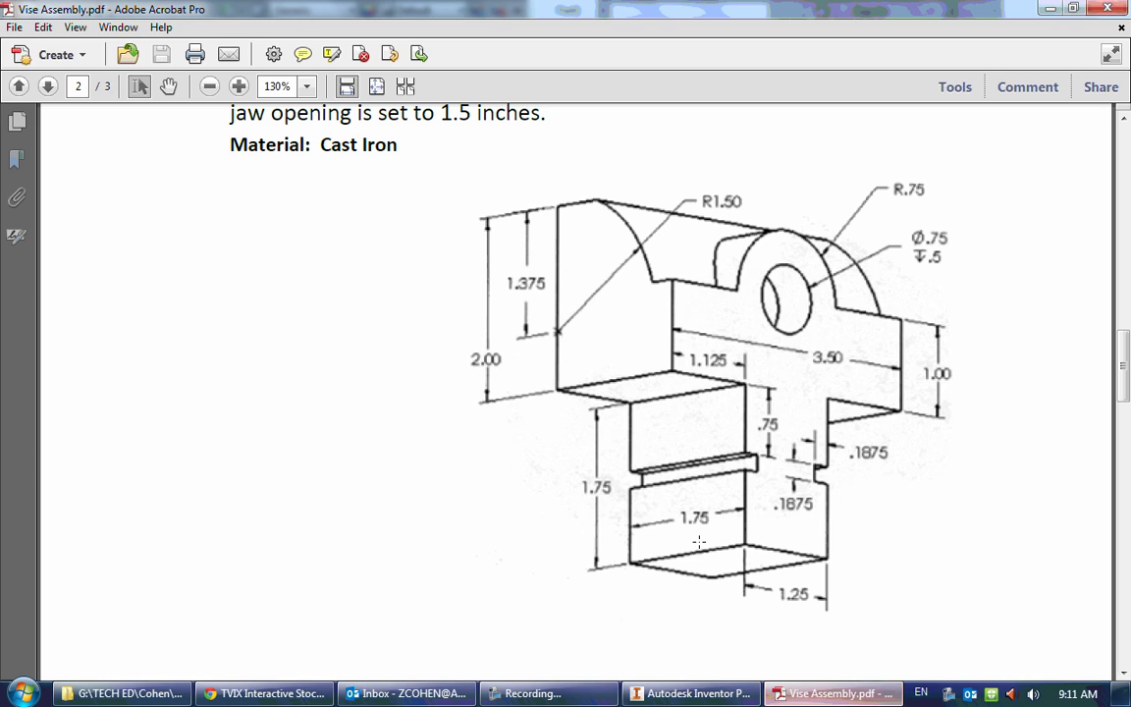
scroll(444, 172, "up", 2)
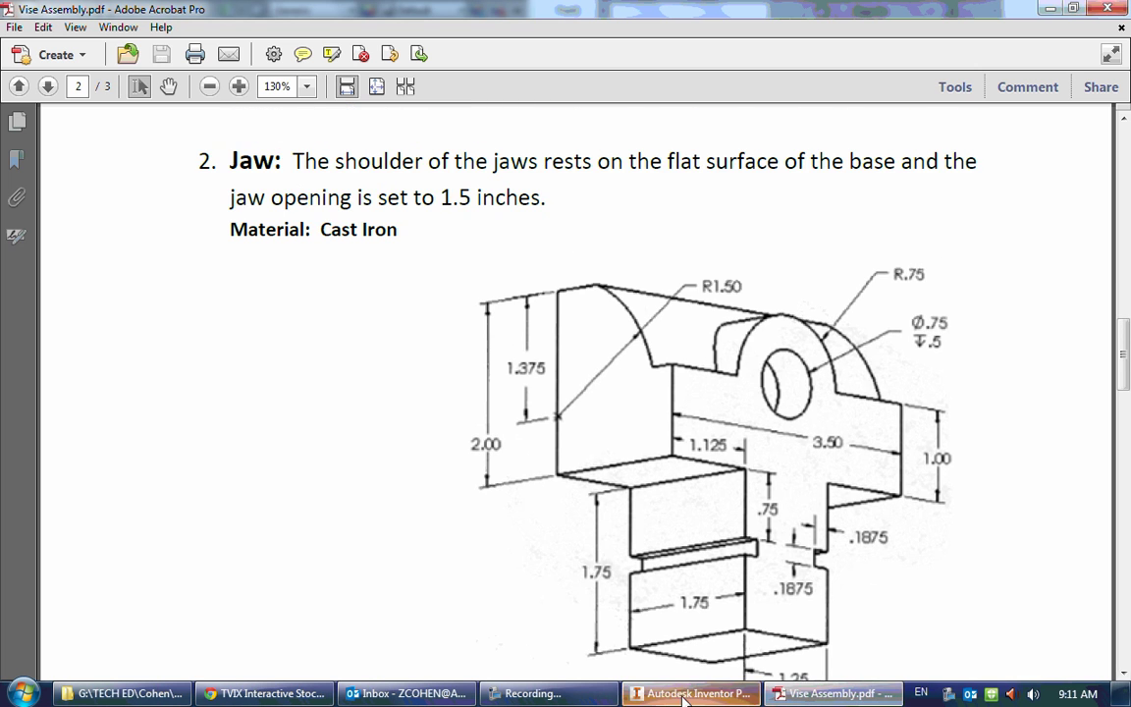
key("alt+Tab")
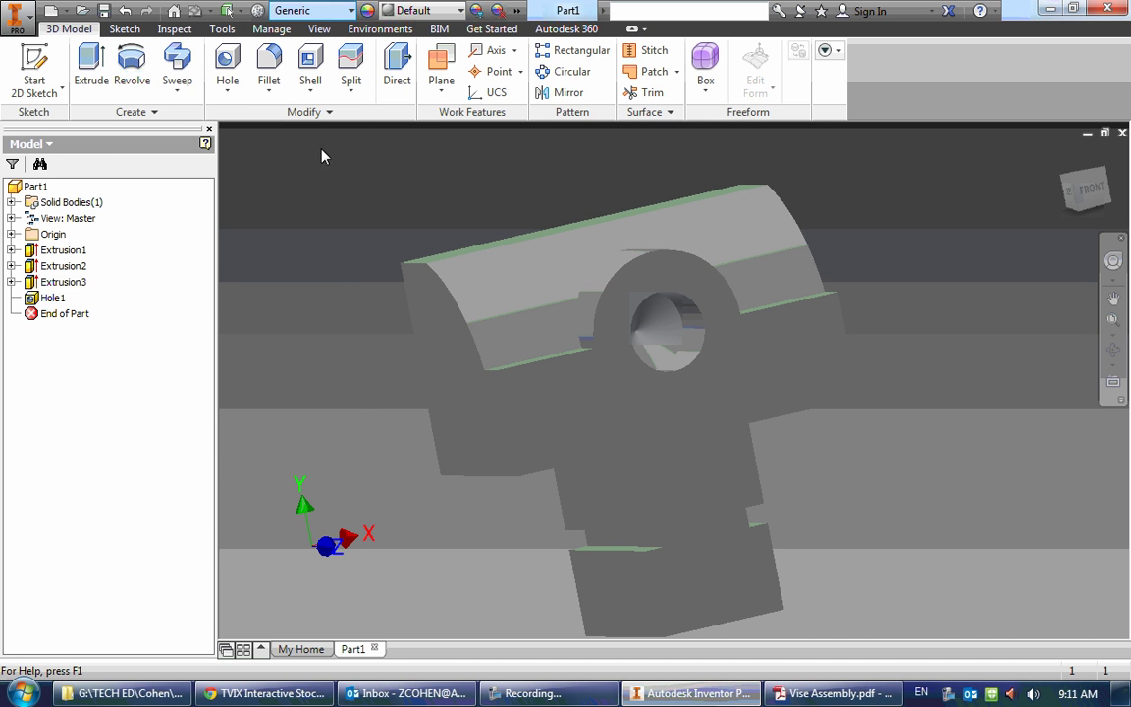
left_click(315, 10)
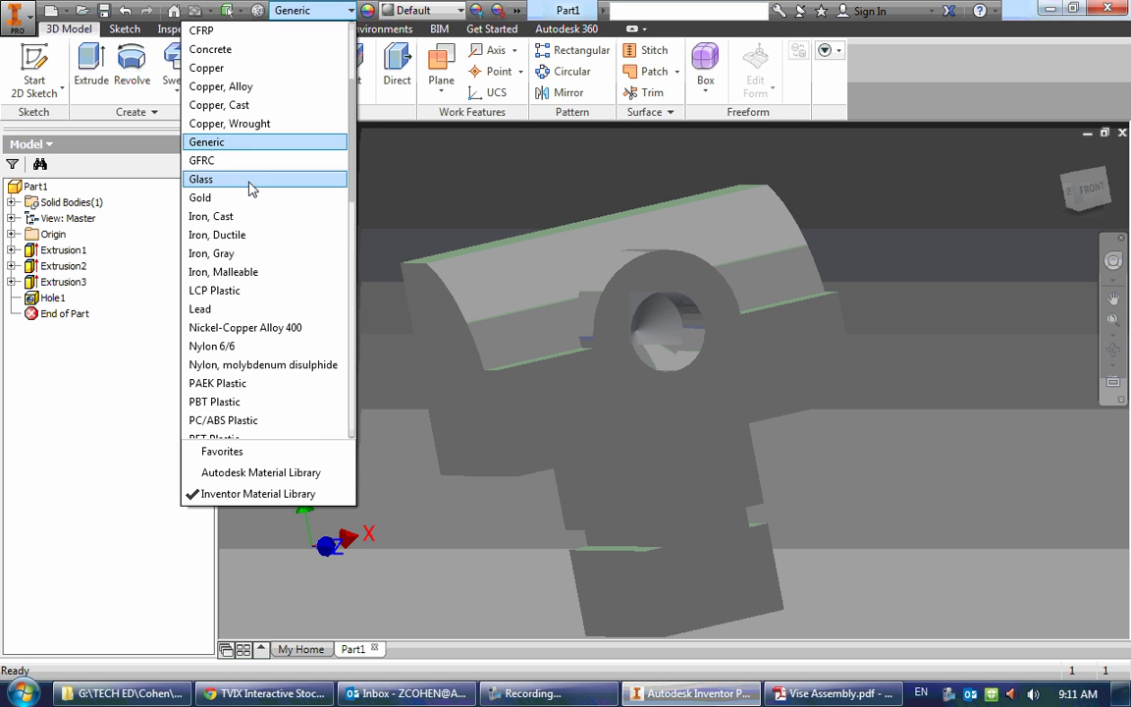
left_click(257, 159)
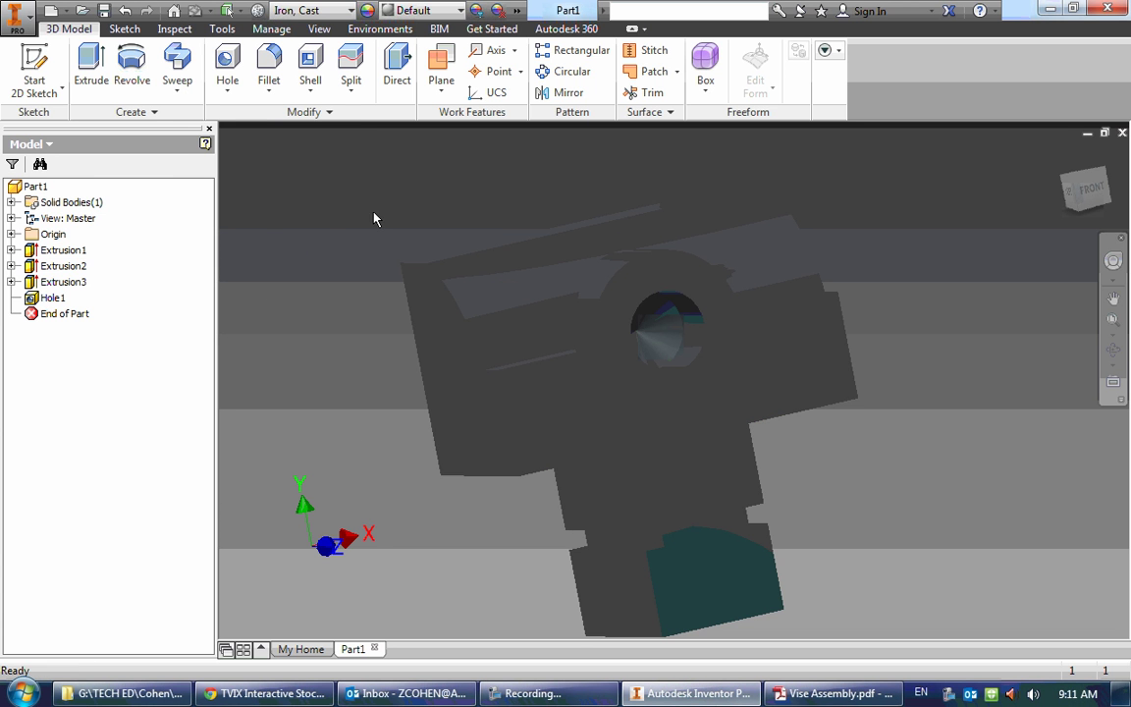
Update the part's Physical iProperties to show 3.623 lbmass mass and 14.025 in^3 volume.
left_click(32, 191)
right_click(31, 194)
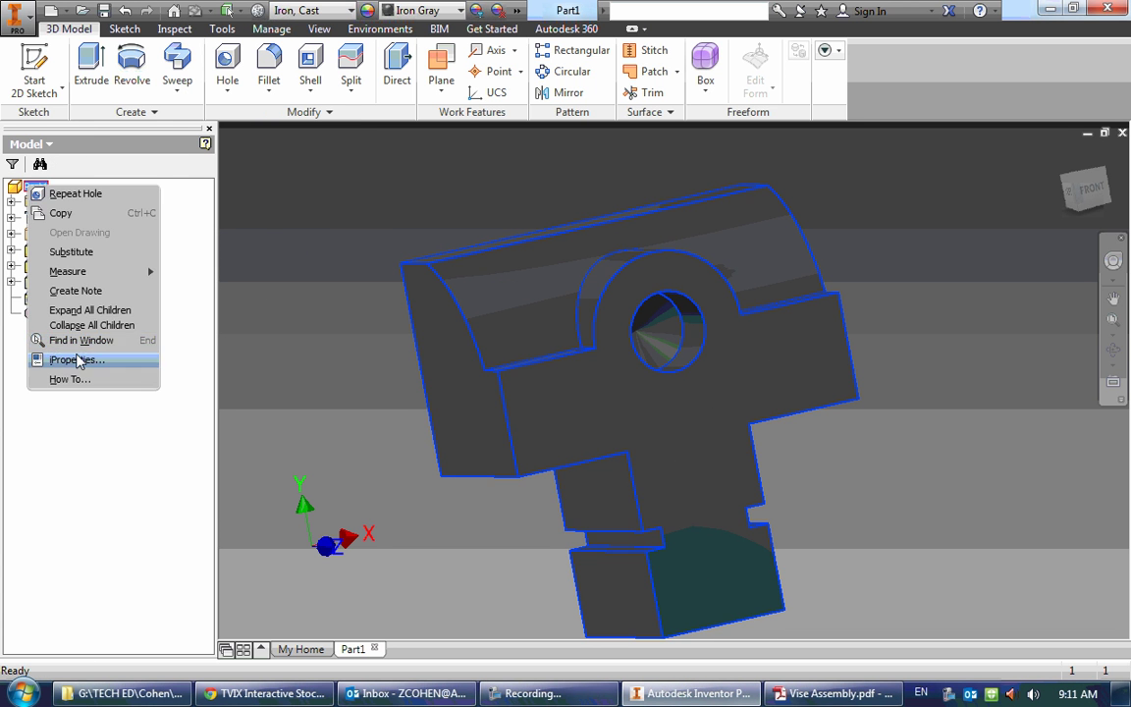
left_click(59, 329)
left_click(645, 96)
left_click(703, 137)
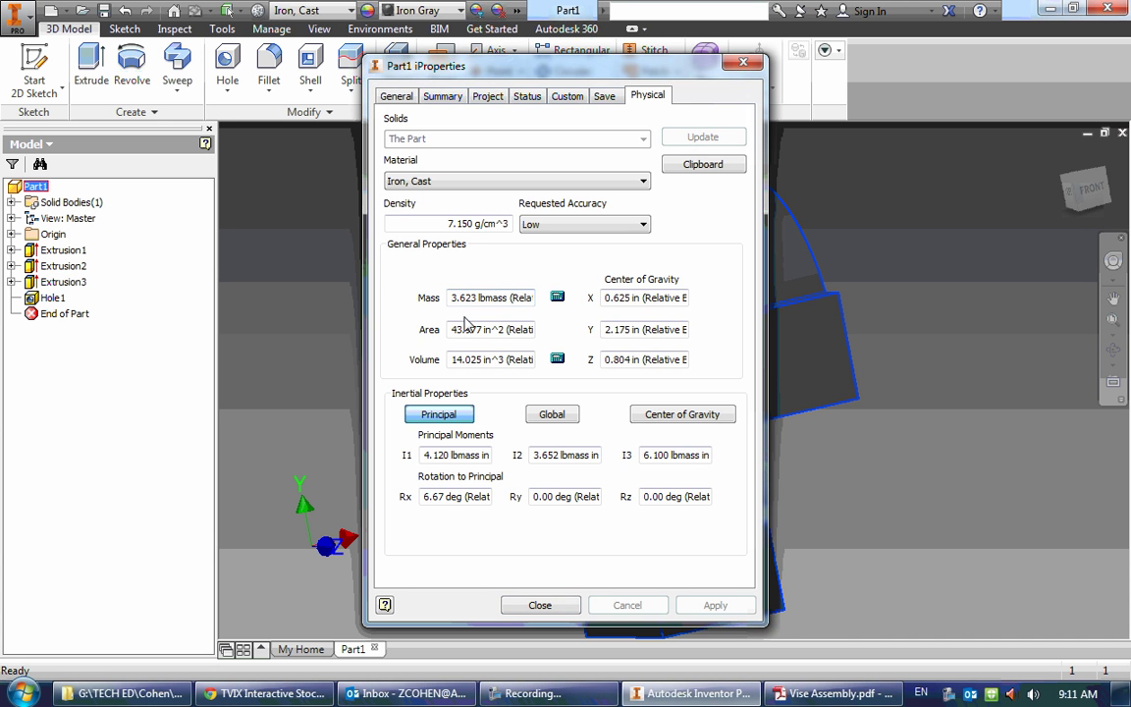
Close iProperties and save the part as Jaw.ipt in the Vise folder.
left_click(538, 605)
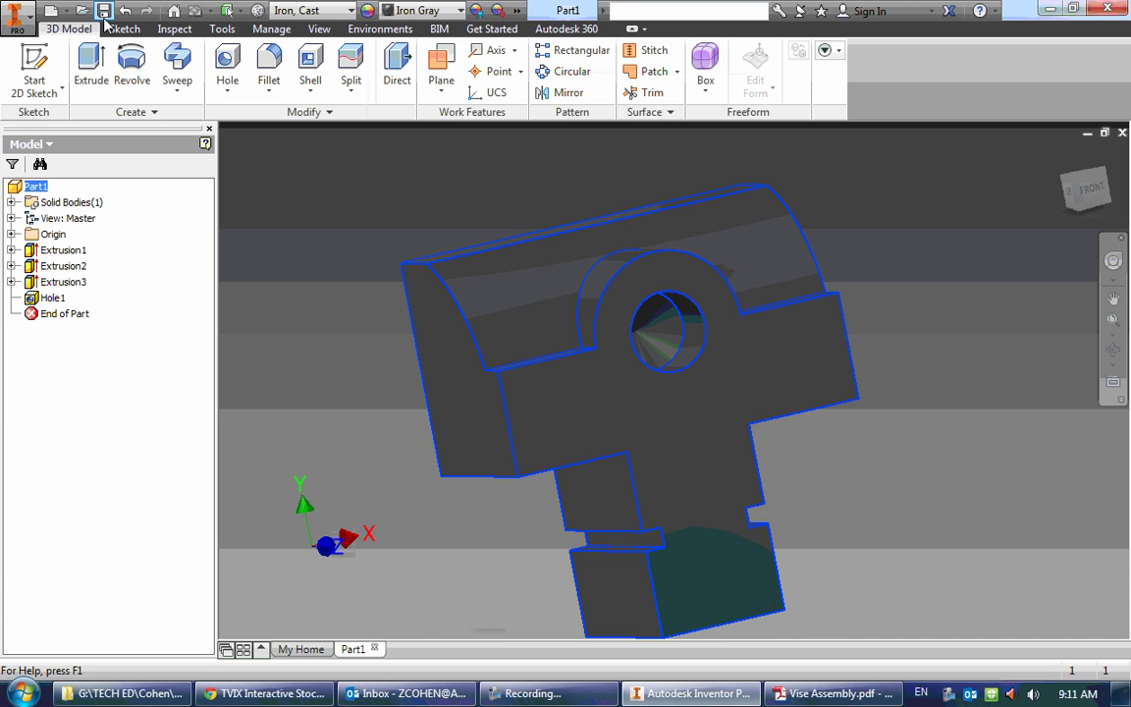
left_click(103, 9)
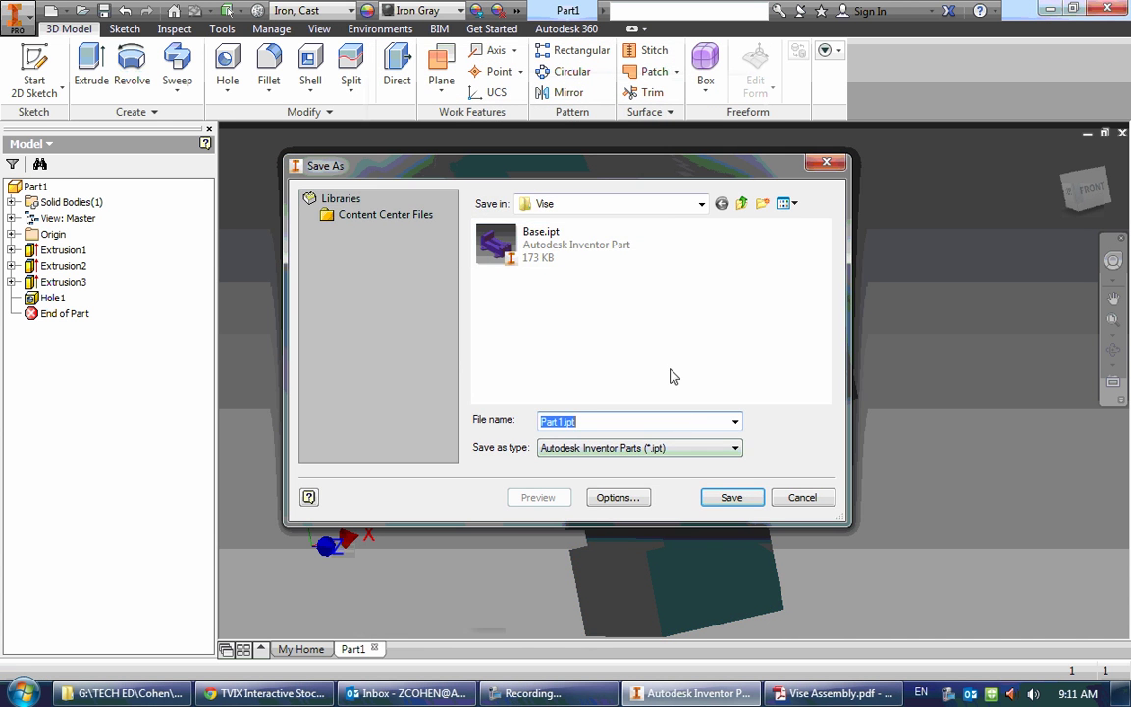
type("Jaw")
key("Return")
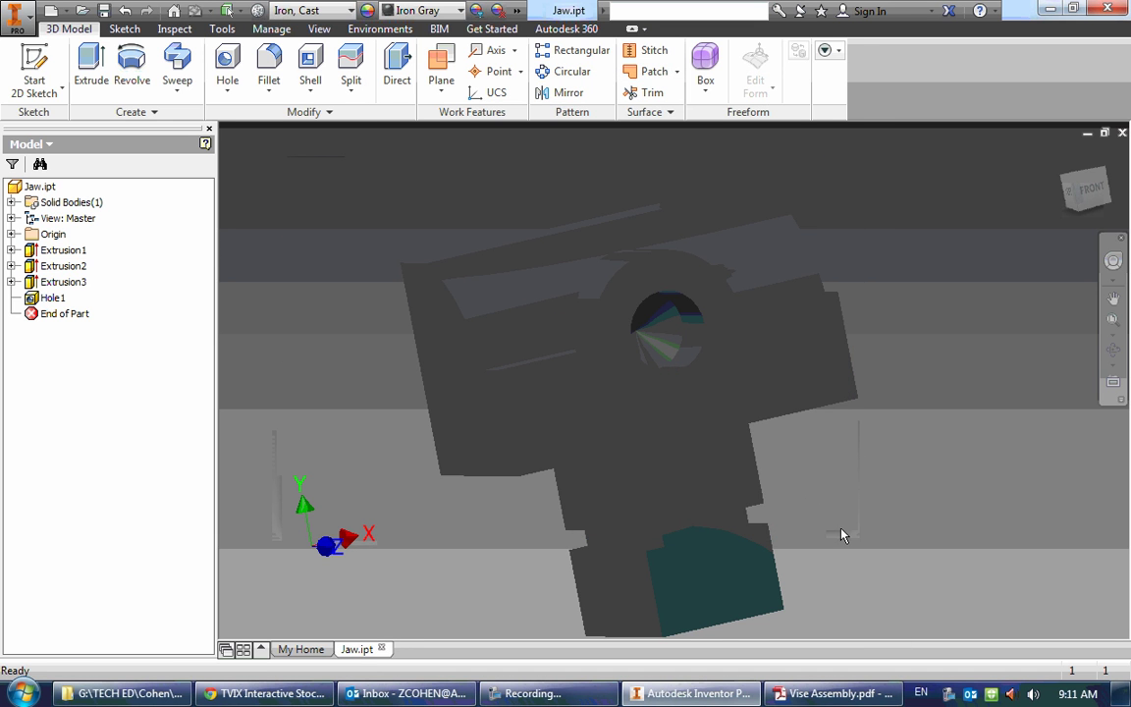
middle_click_drag(383, 572, 512, 473, "shift")
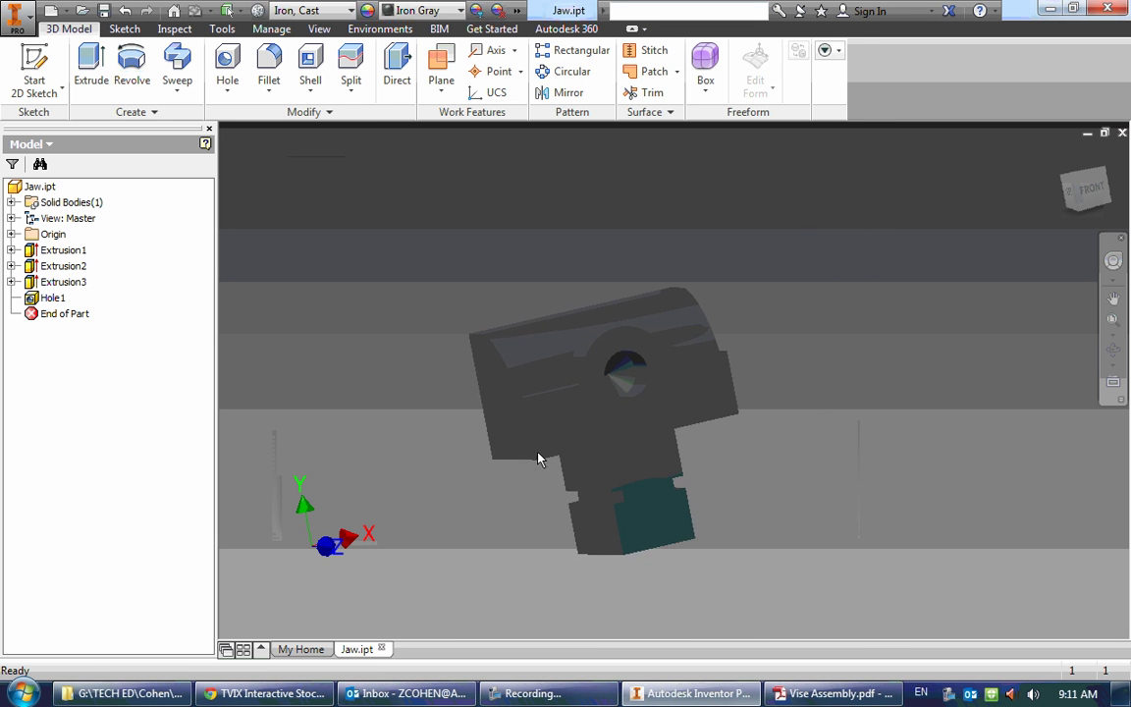
middle_click_drag(595, 500, 903, 332, "shift")
left_click(533, 693)
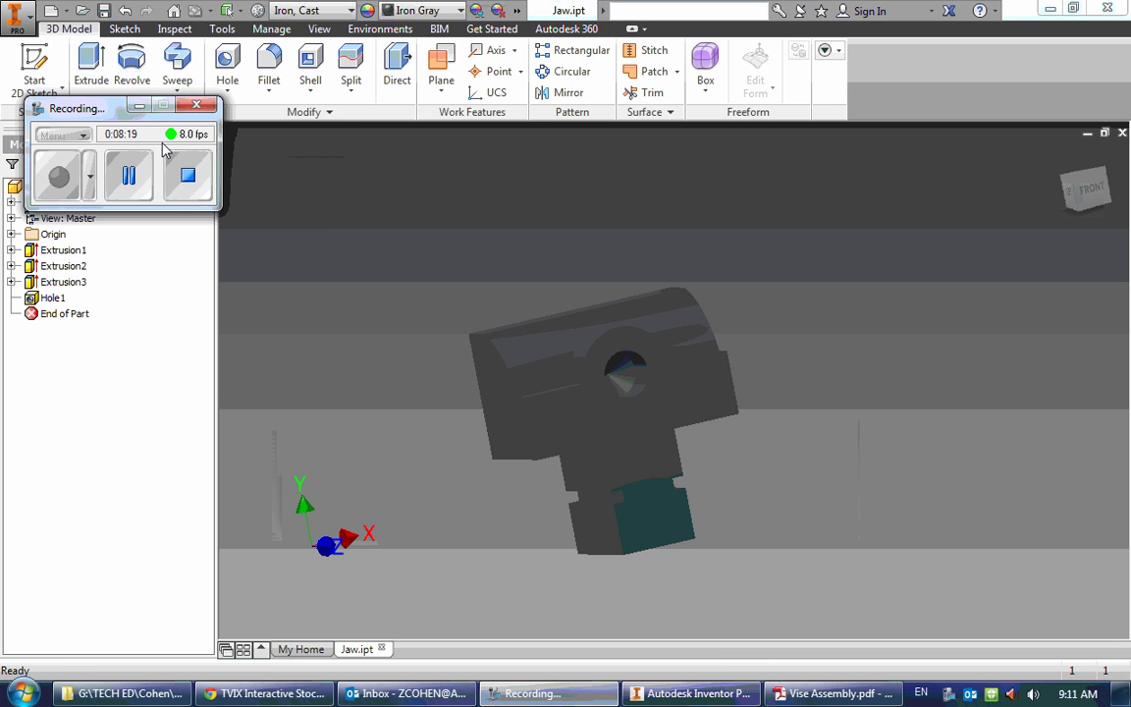